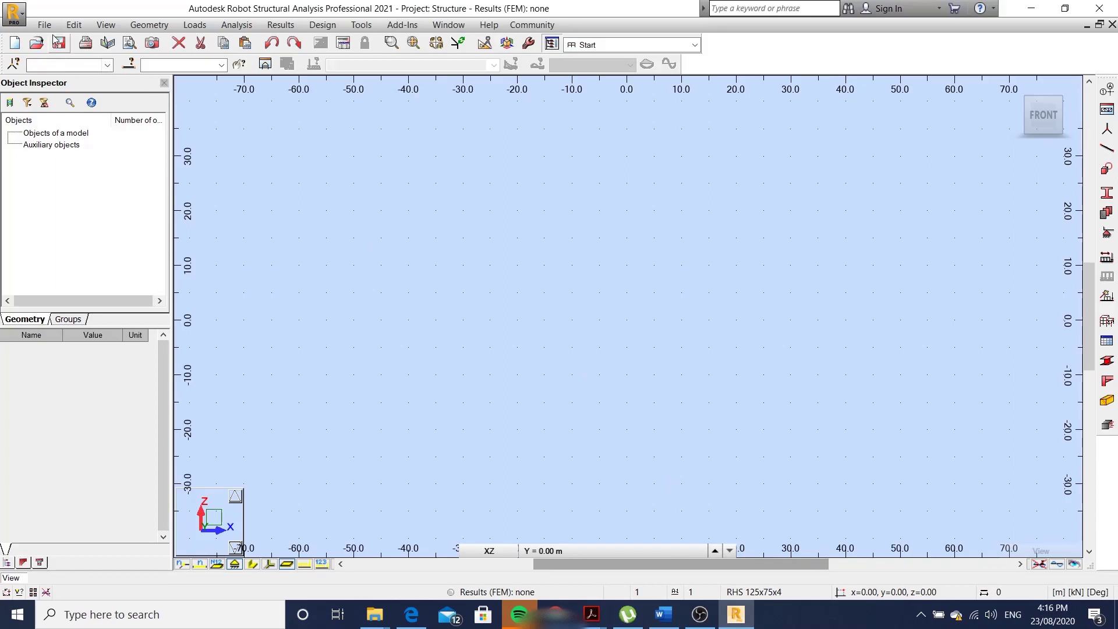
# Step: Create a new project using the 3D frame structure type
pyautogui.click(44, 25)
pyautogui.click(67, 40)
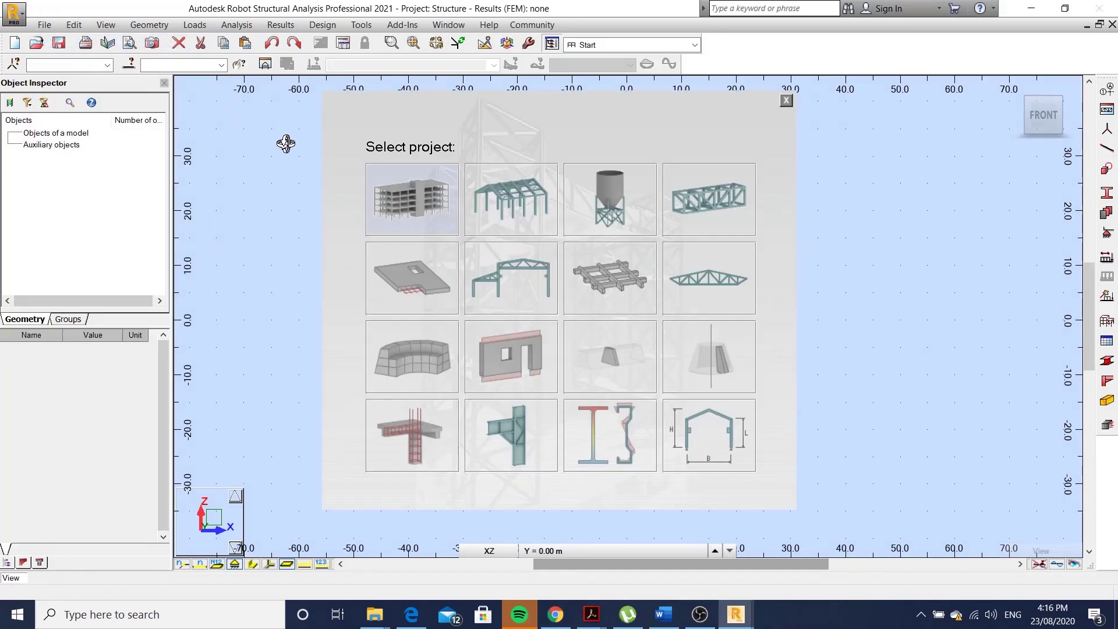
pyautogui.click(489, 202)
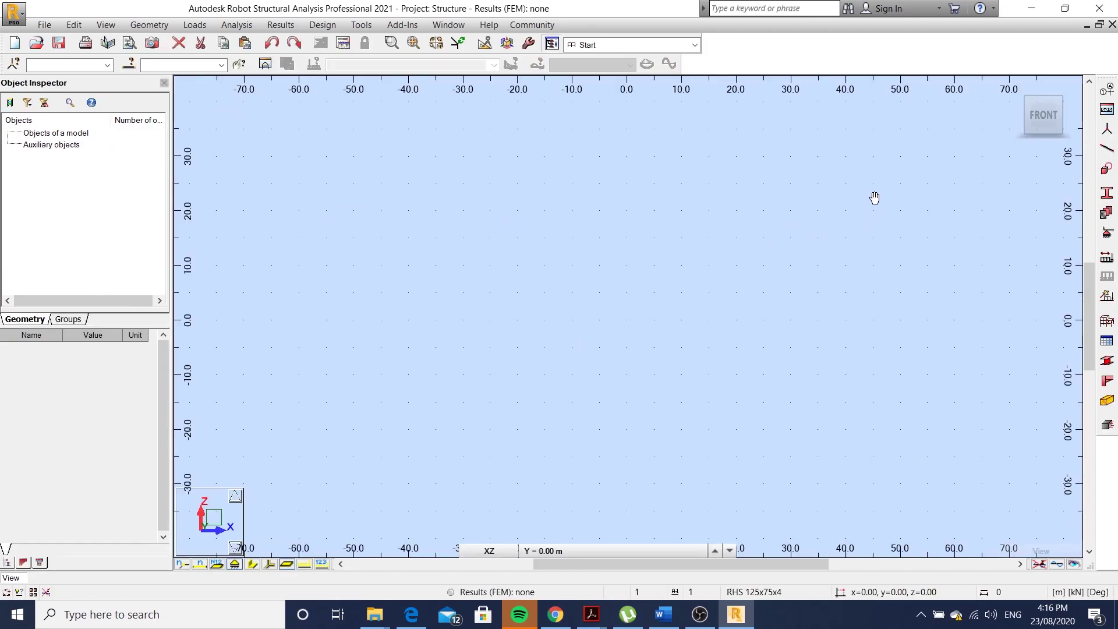
# Step: Define Cartesian structural axes in the X direction at 0, 4, 8, 12 and 16 m
pyautogui.click(1106, 108)
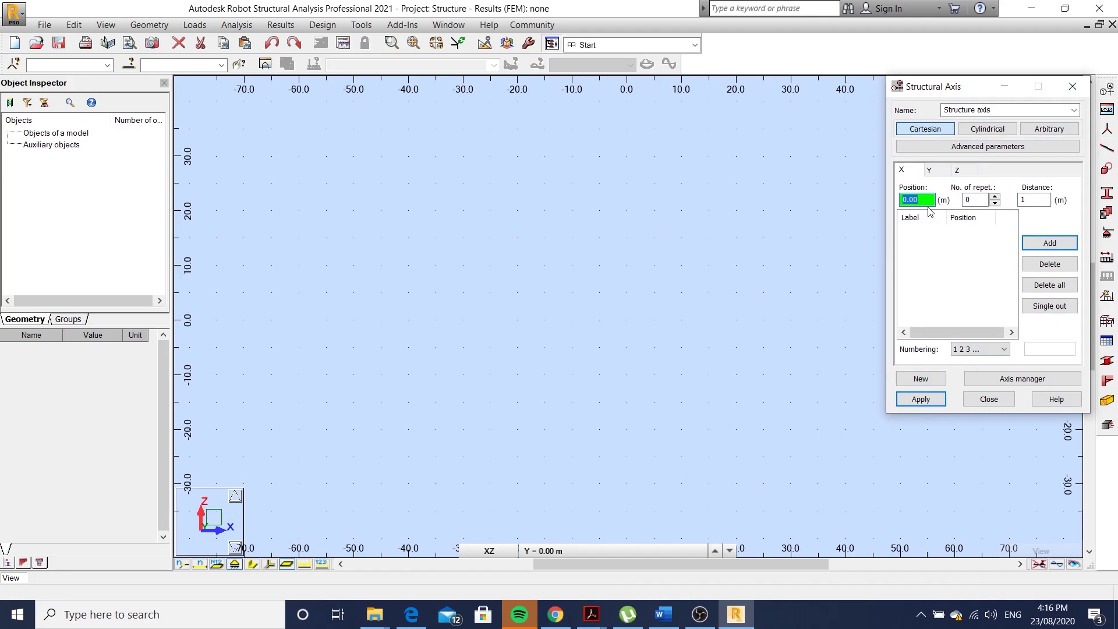
pyautogui.press('Return')
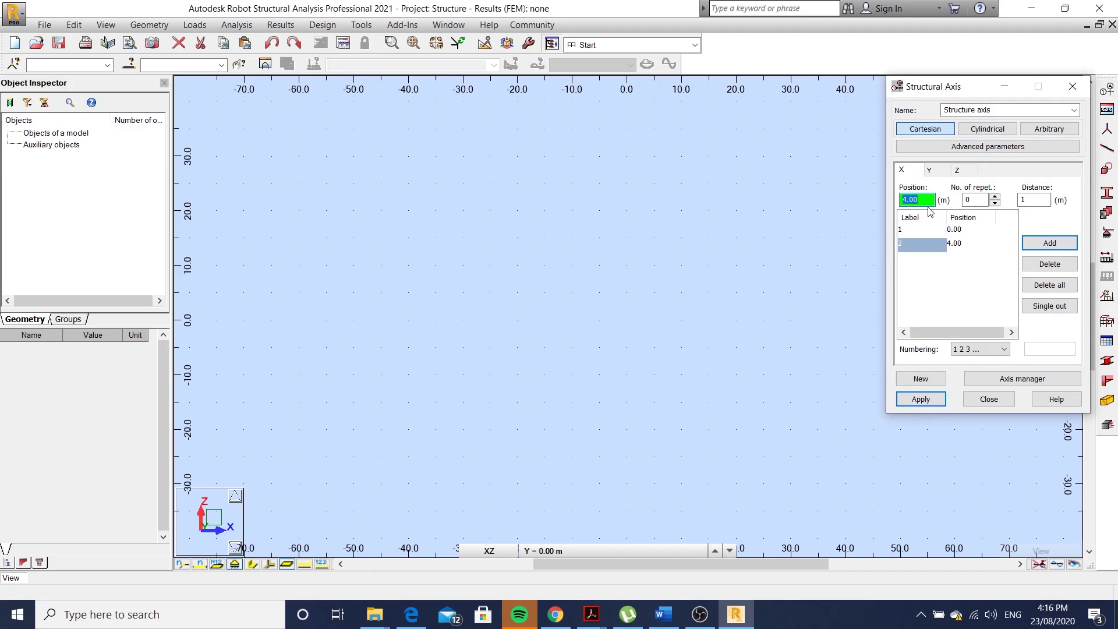
pyautogui.press('Return')
pyautogui.write('12')
pyautogui.press('Return')
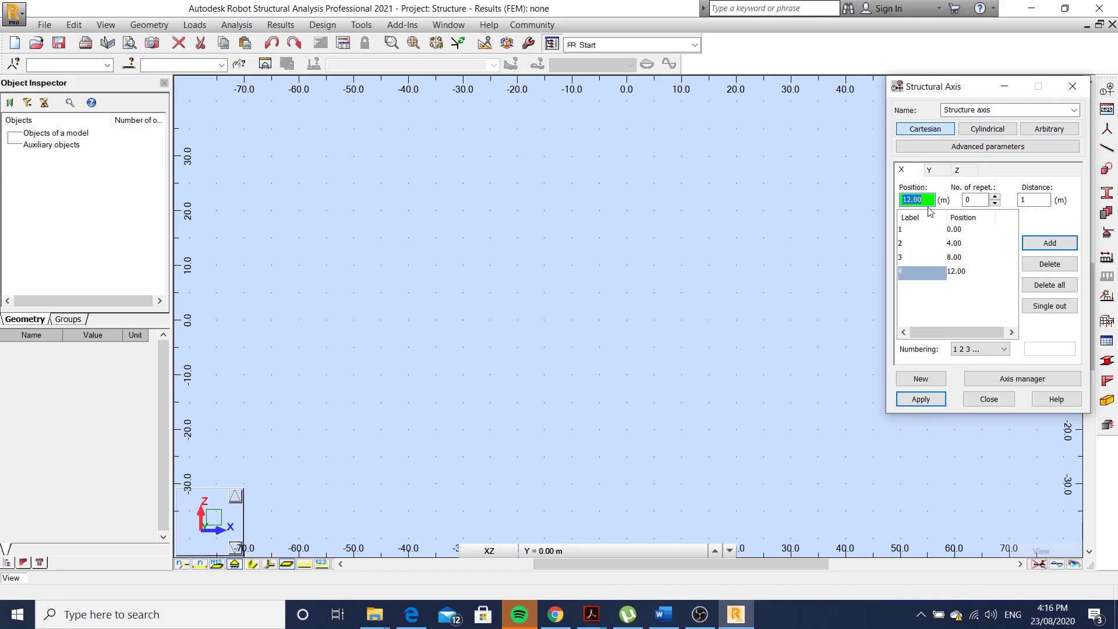
pyautogui.write('16')
pyautogui.press('Return')
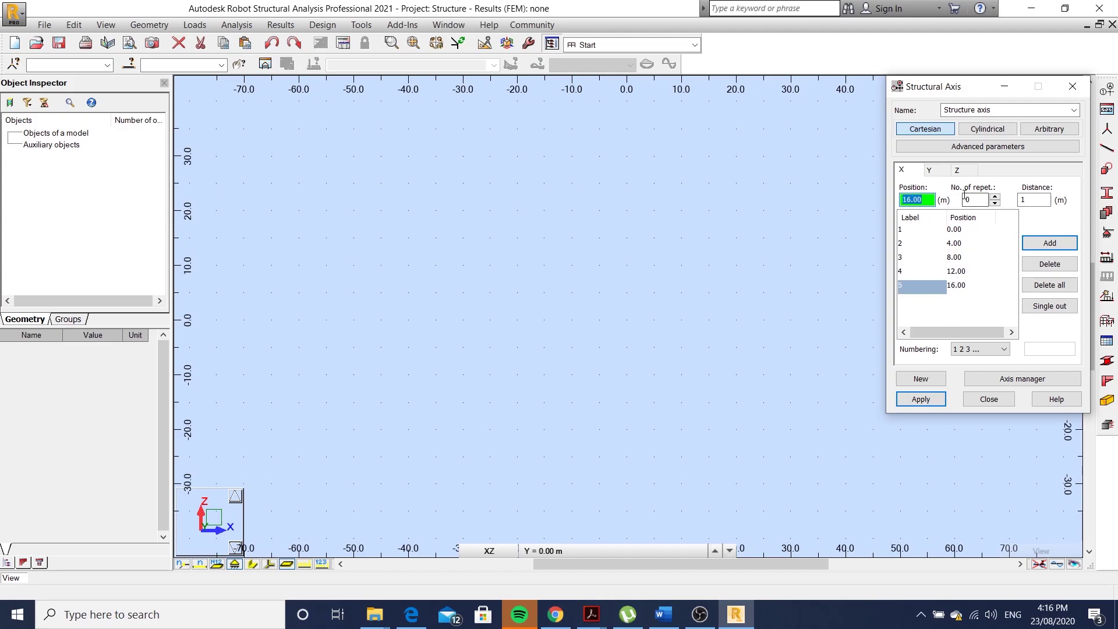
# Step: Define the Y-direction axes at 0, 4, 8, 12 and 16 m with A B C numbering
pyautogui.click(931, 170)
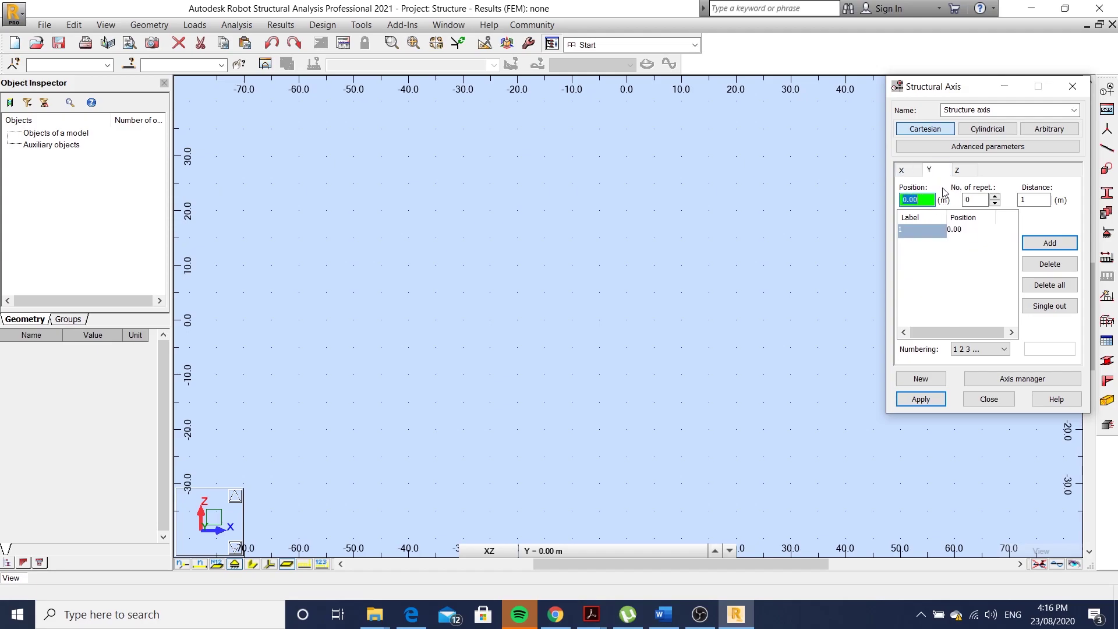
pyautogui.write('4')
pyautogui.press('Return')
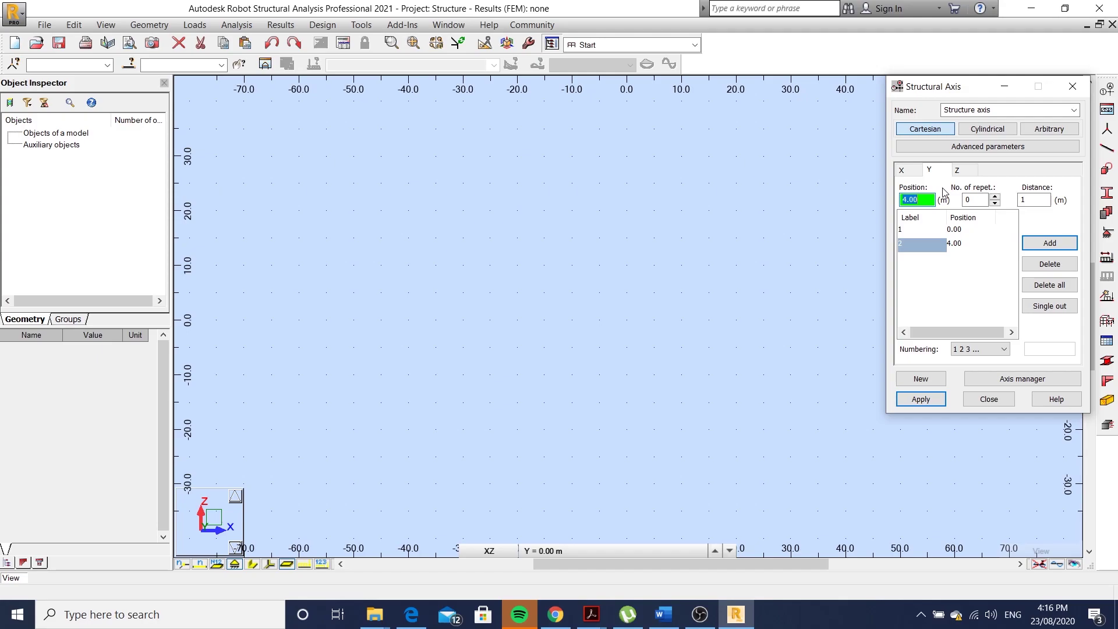
pyautogui.write('8')
pyautogui.press('Return')
pyautogui.write('12')
pyautogui.press('Return')
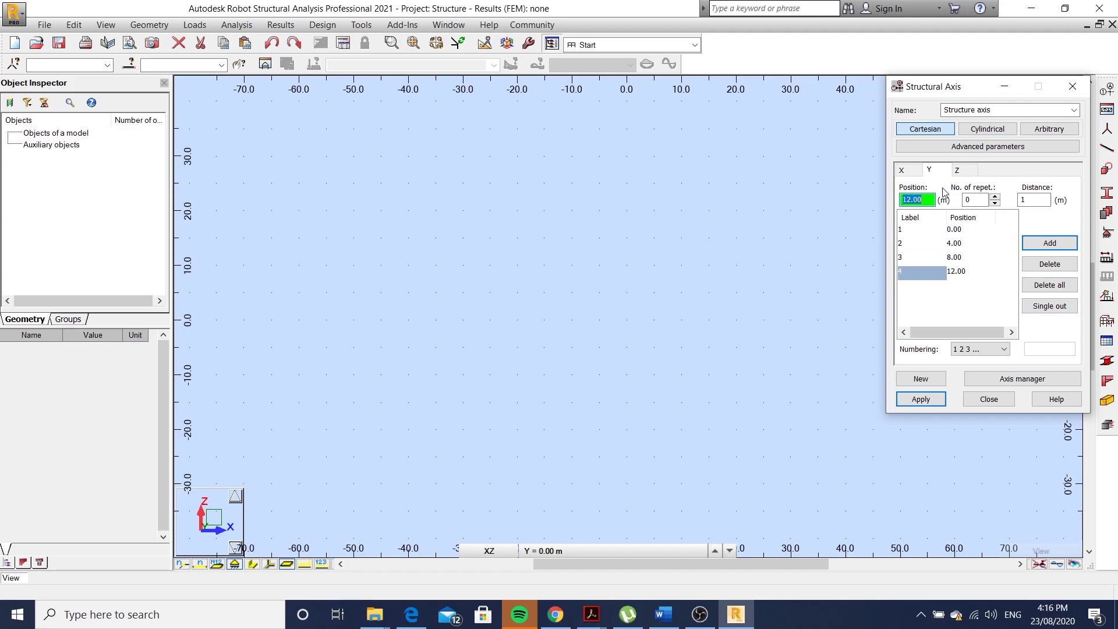
pyautogui.write('16')
pyautogui.press('Return')
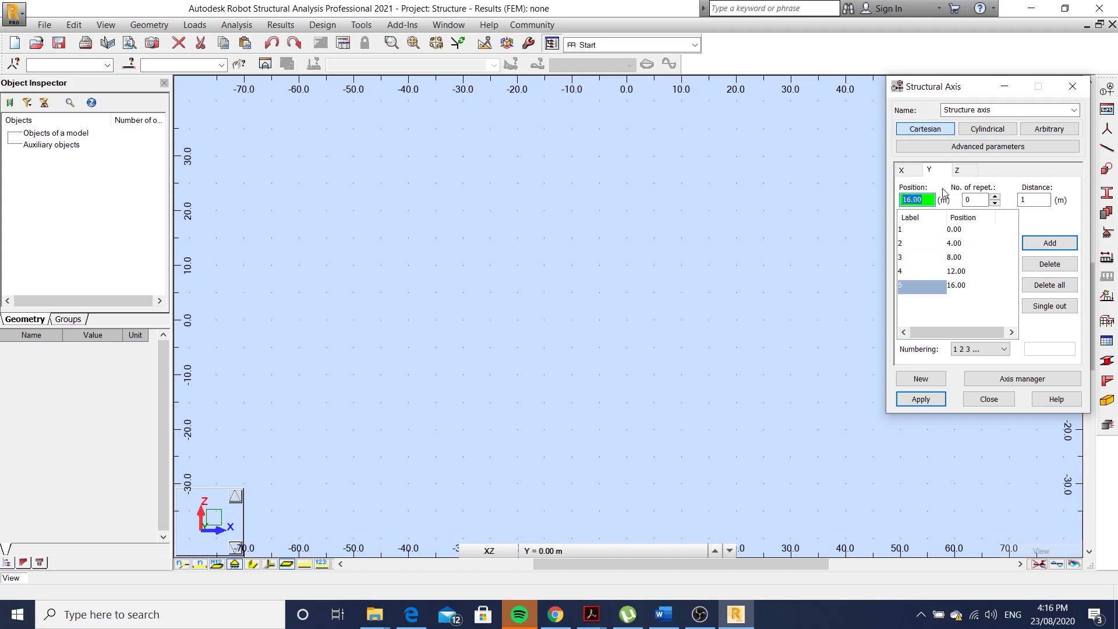
pyautogui.click(1000, 350)
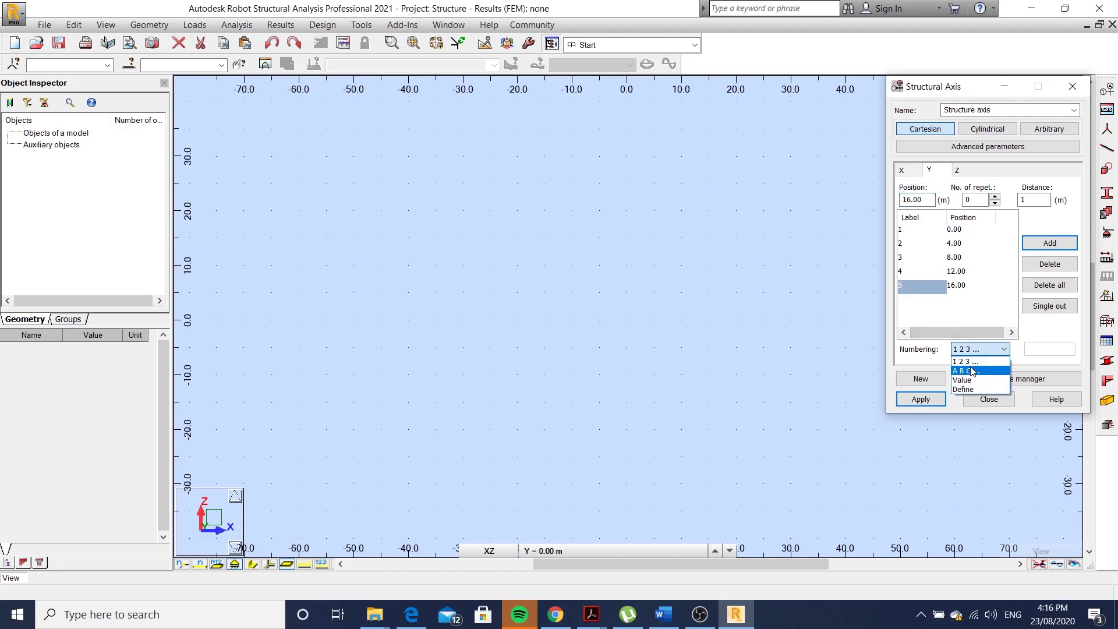
pyautogui.click(971, 371)
# Step: Define the Z-direction levels at 0, 3, 6 and 9 m with Value numbering, and apply the axis grid
pyautogui.click(970, 174)
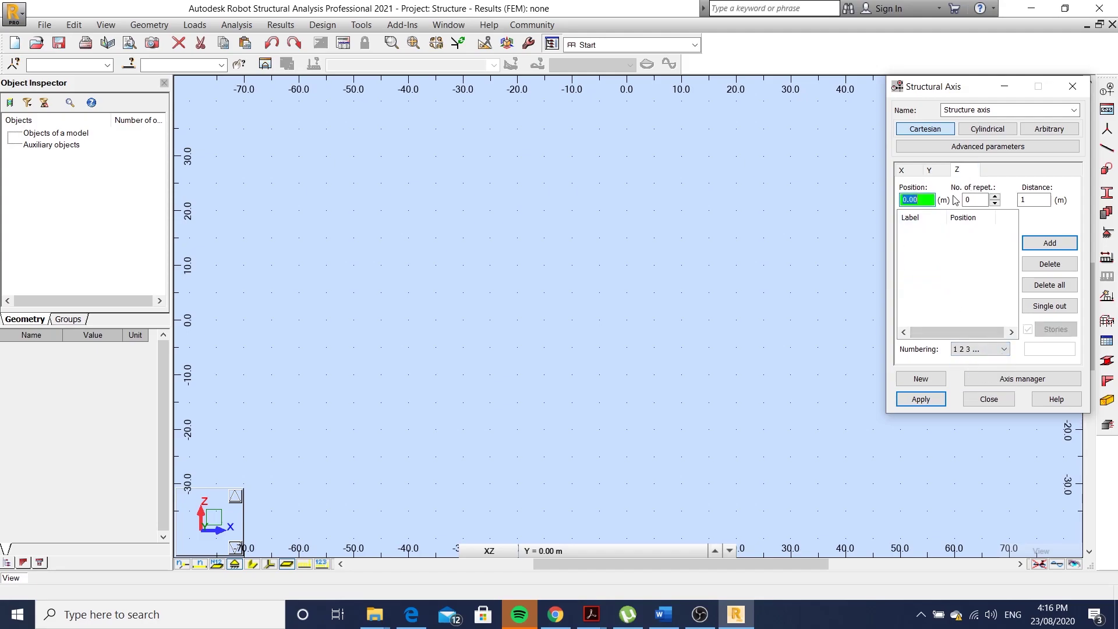
pyautogui.write('3')
pyautogui.press('Return')
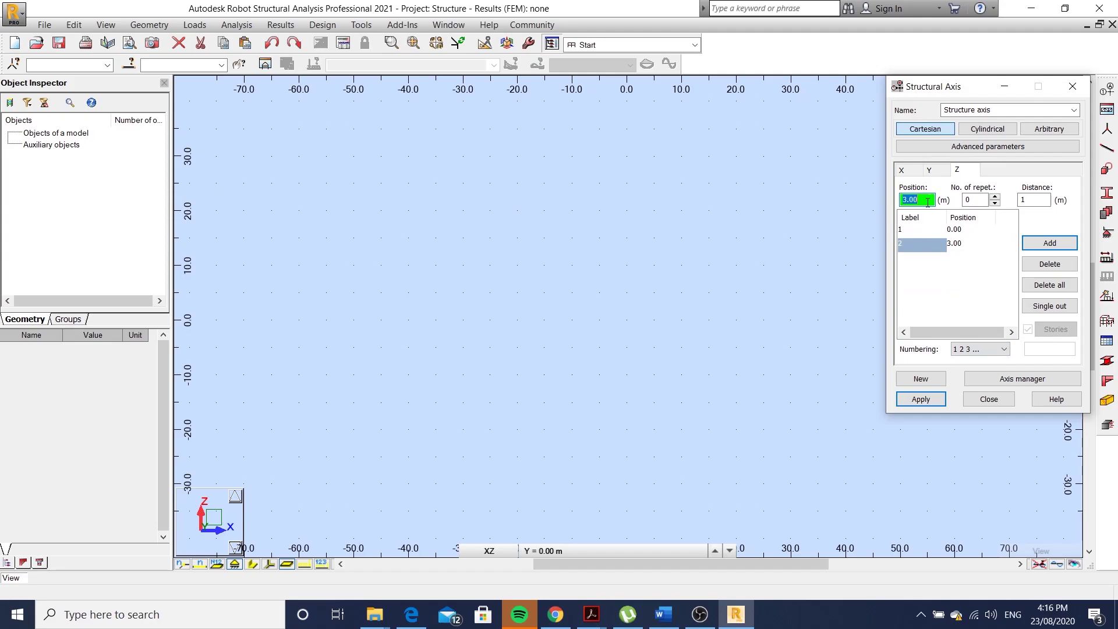
pyautogui.write('6')
pyautogui.press('Return')
pyautogui.write('9')
pyautogui.press('Return')
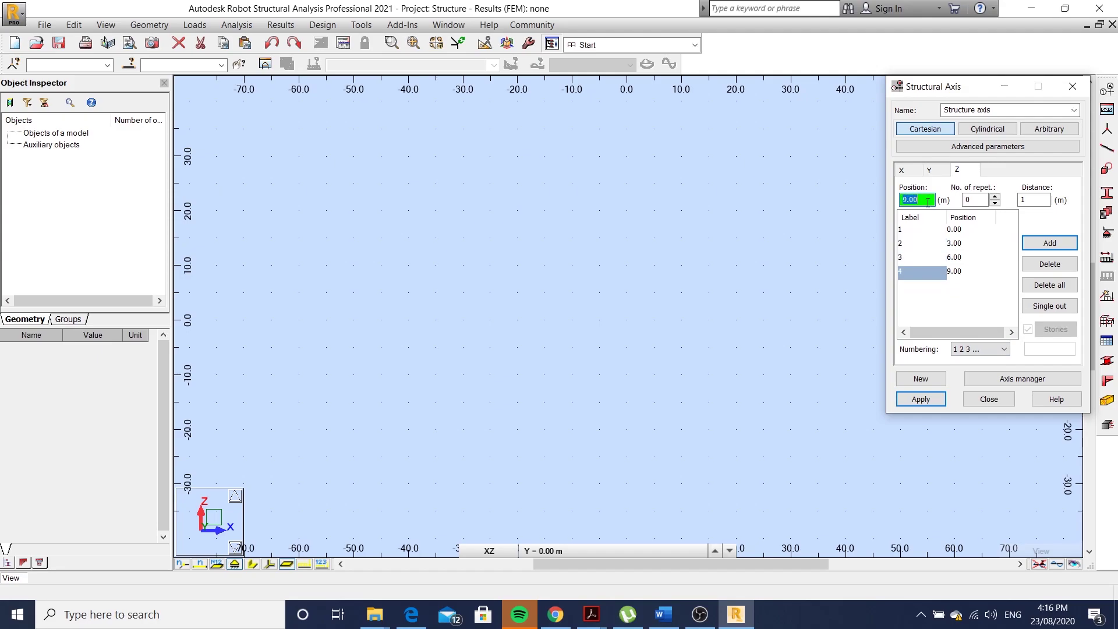
pyautogui.click(1003, 349)
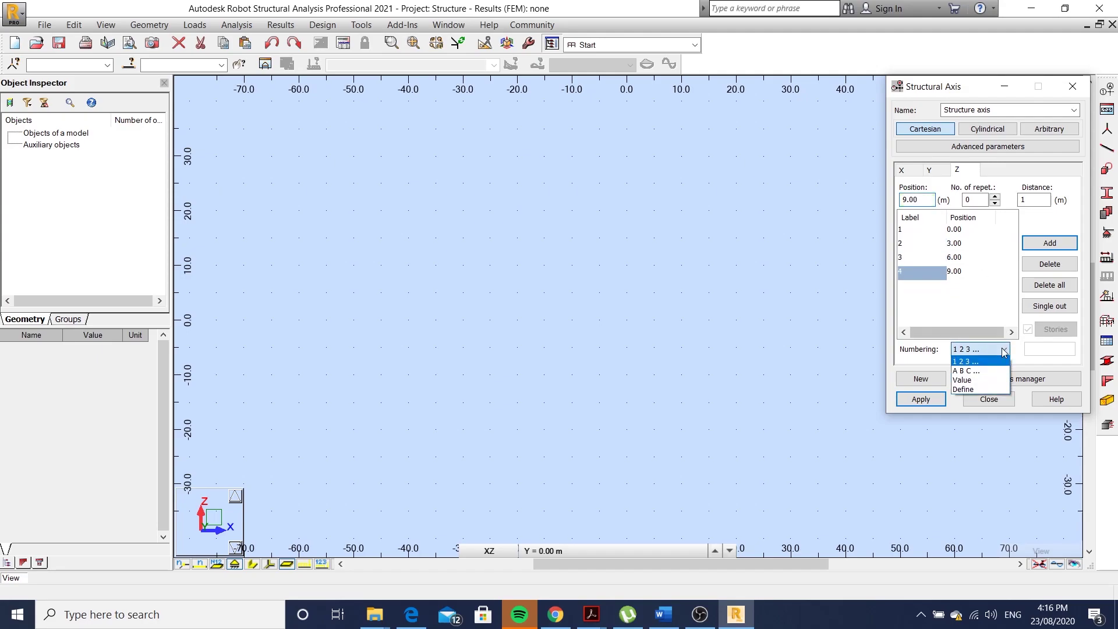
pyautogui.click(971, 380)
pyautogui.click(927, 401)
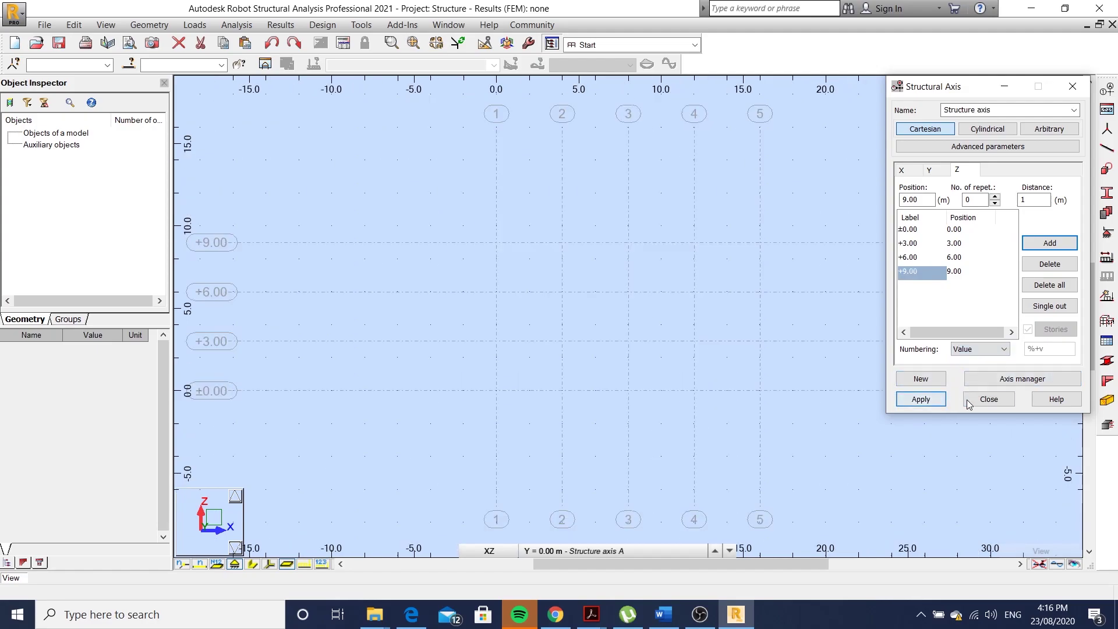
pyautogui.click(977, 398)
# Step: Add the steel section RHS 200x100x5 from the Australia database's RHS family to the available bar sections
pyautogui.keyDown('shift'); pyautogui.moveTo(780, 304); pyautogui.dragTo(747, 326, button='middle'); pyautogui.keyUp('shift')
pyautogui.scroll(1, 734, 321)
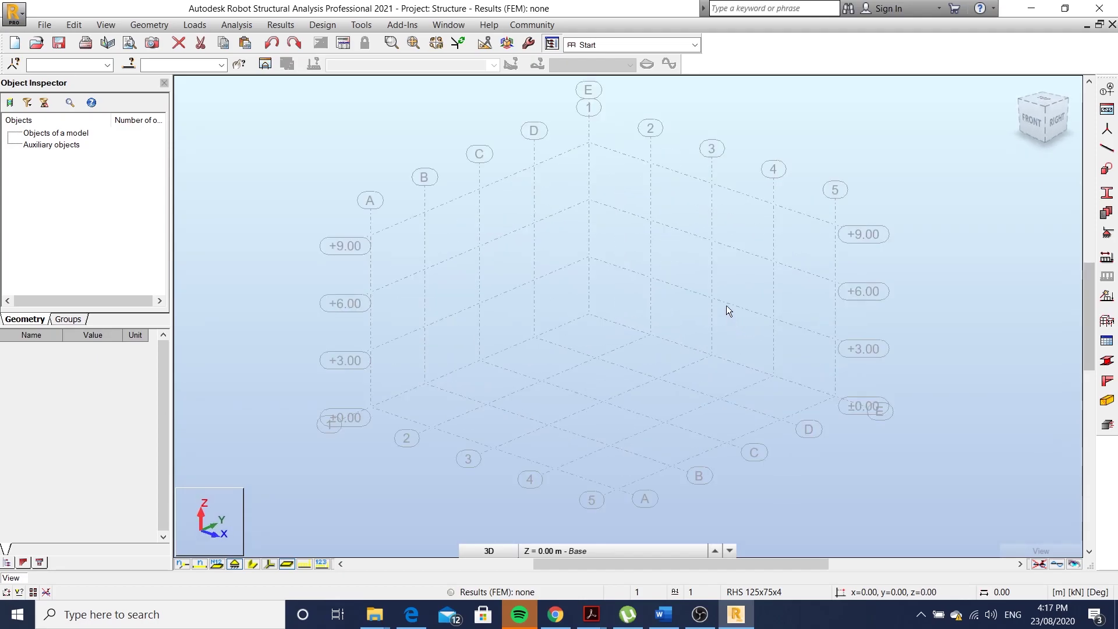
pyautogui.click(1106, 147)
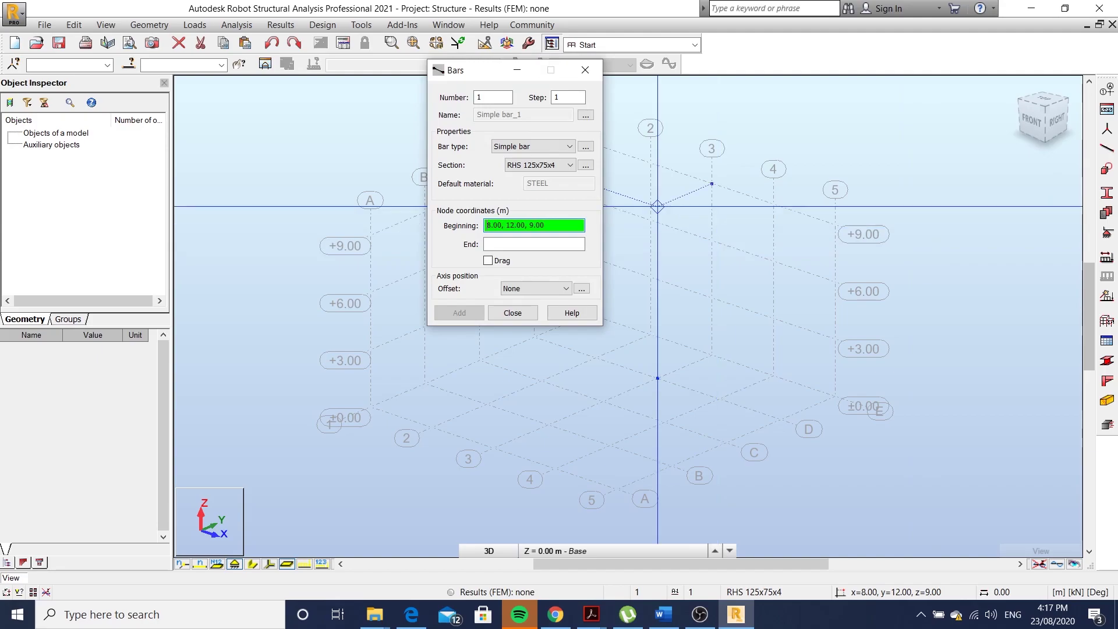
pyautogui.click(572, 167)
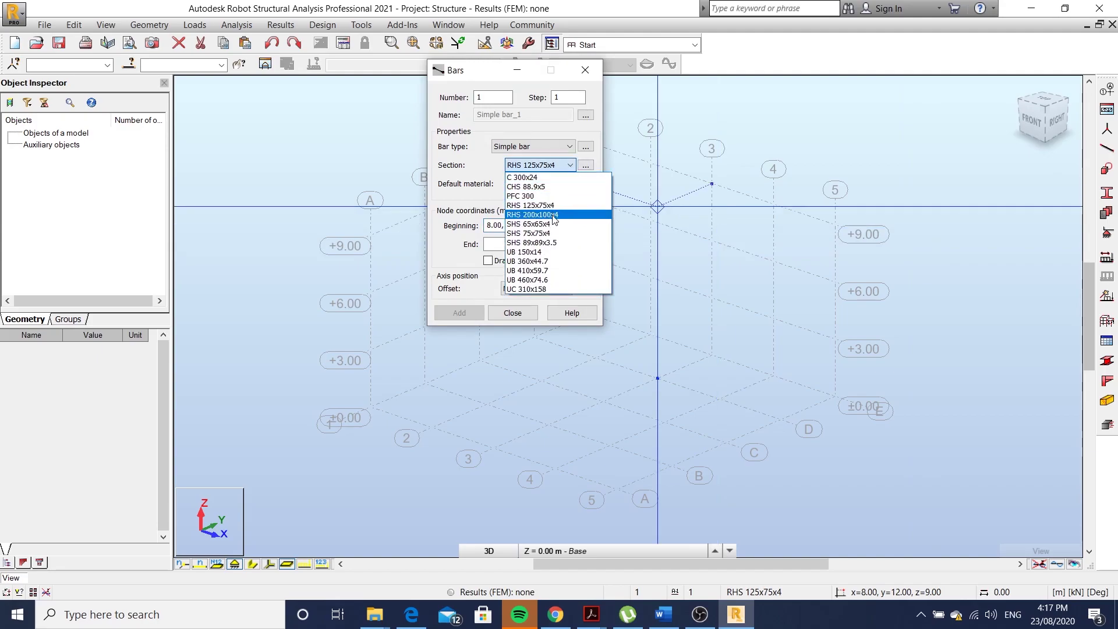
pyautogui.click(563, 169)
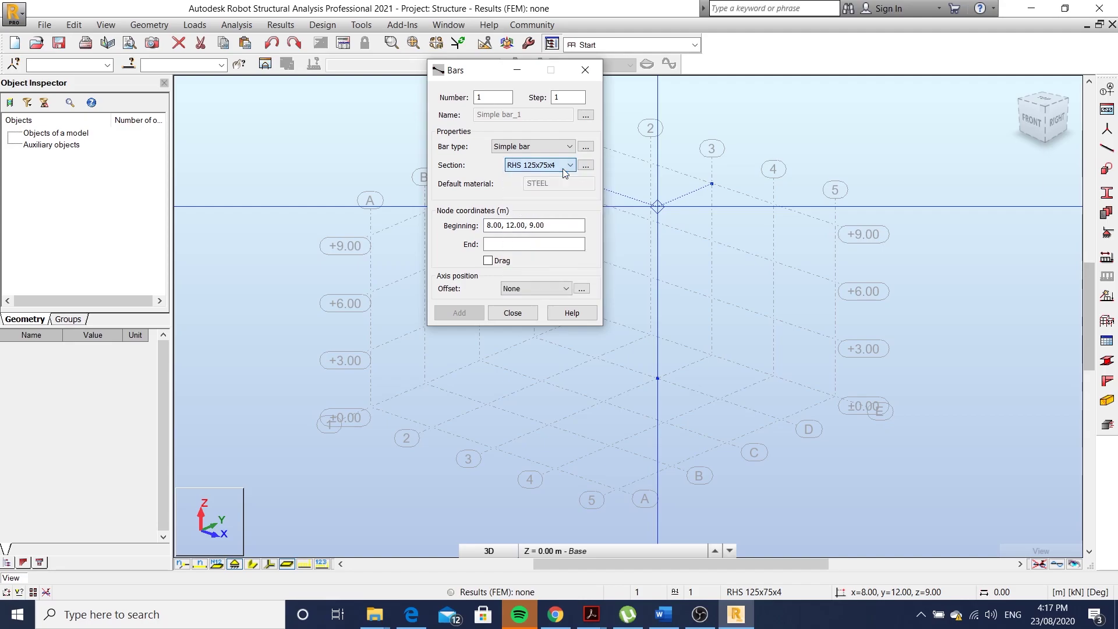
pyautogui.click(585, 166)
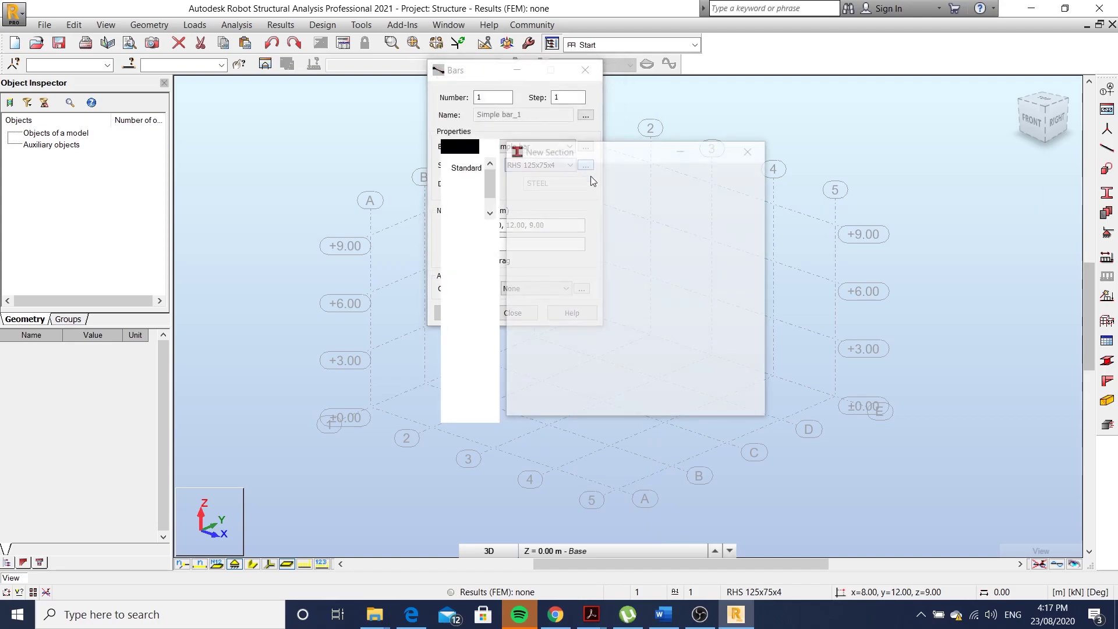
pyautogui.click(721, 310)
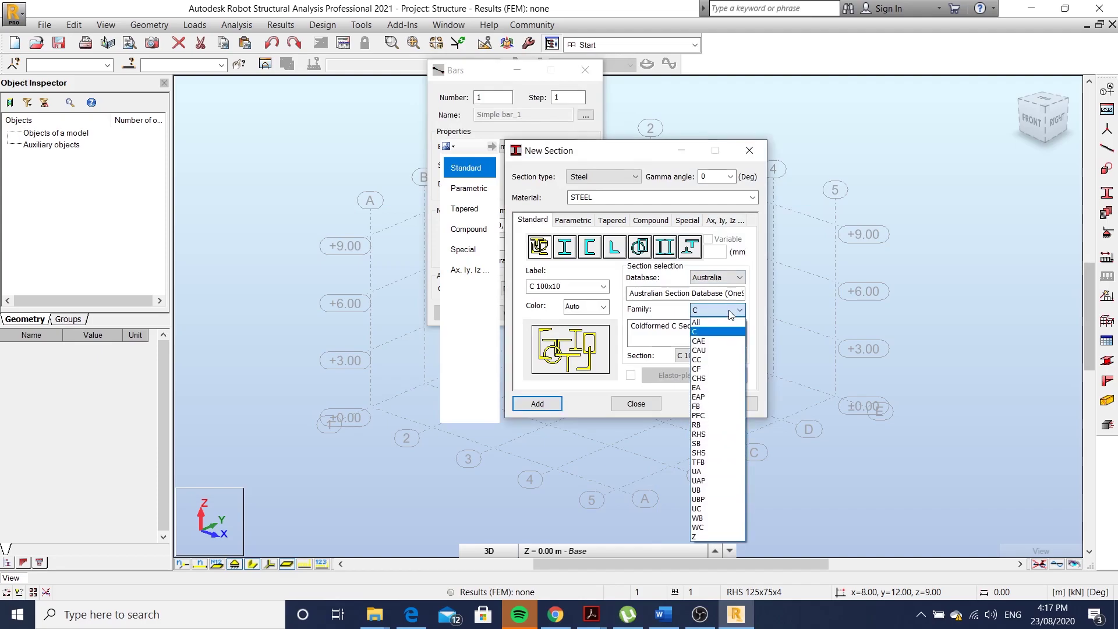
pyautogui.click(717, 435)
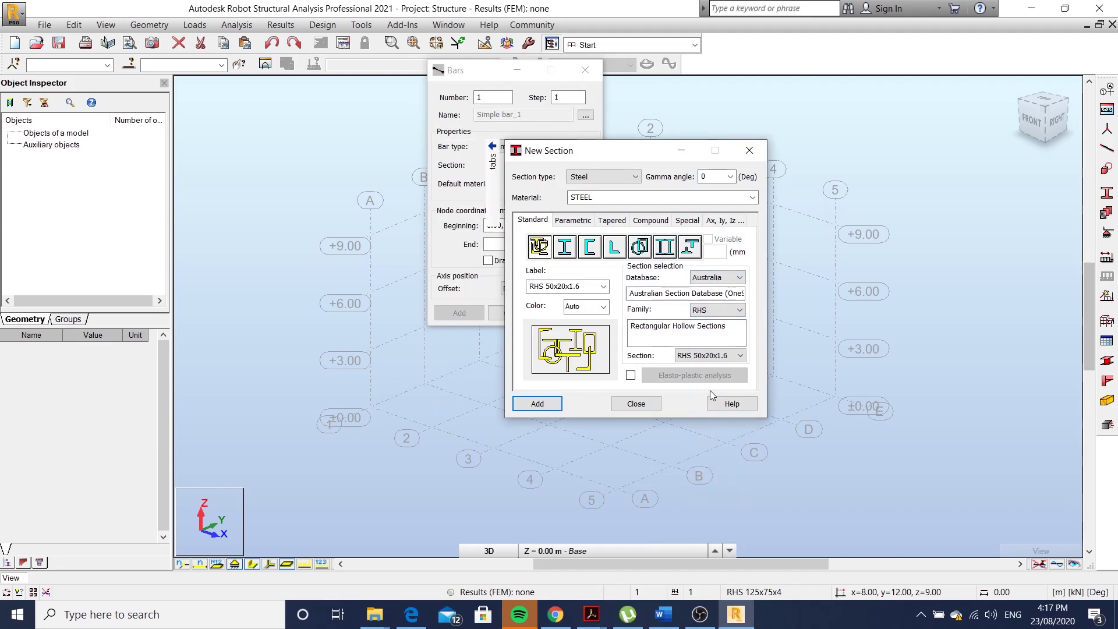
pyautogui.click(741, 356)
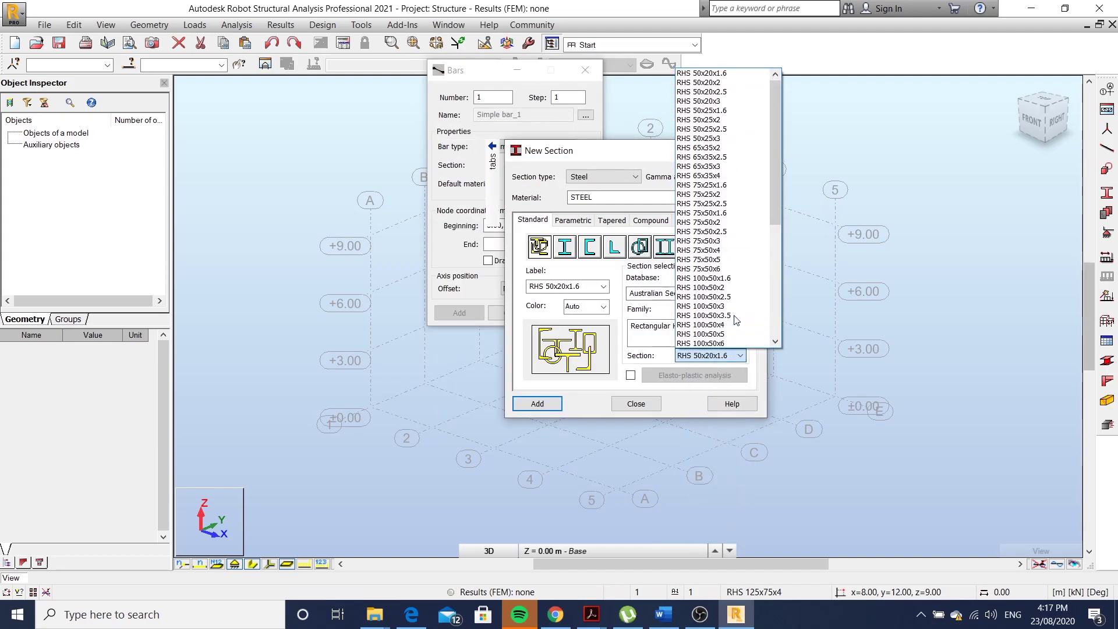
pyautogui.scroll(-2, 737, 308)
pyautogui.scroll(-3, 739, 309)
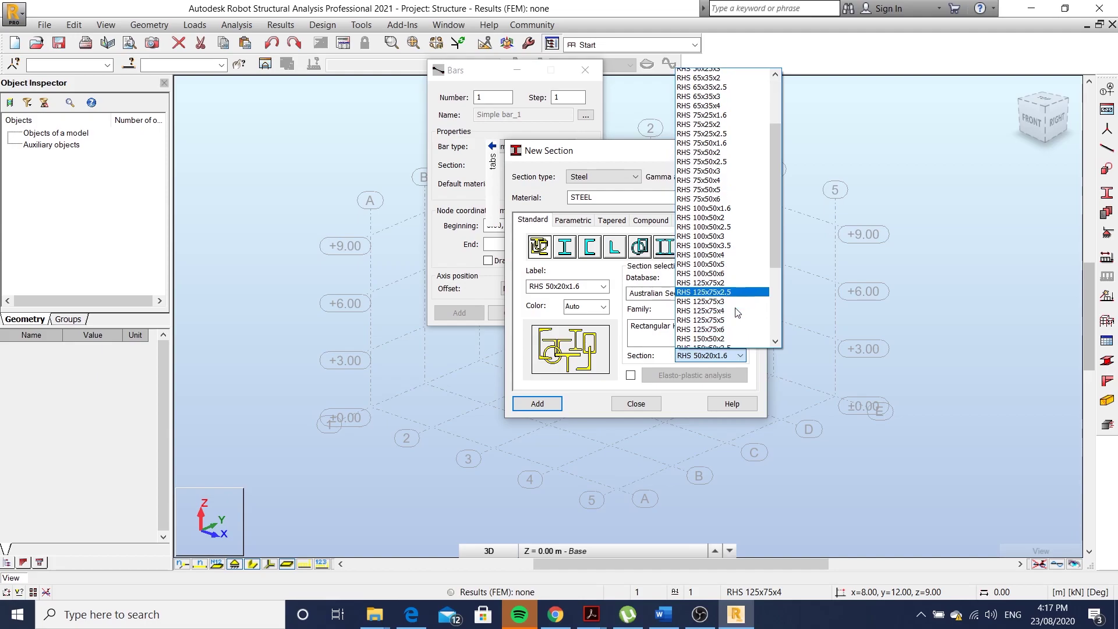
pyautogui.scroll(-3, 727, 285)
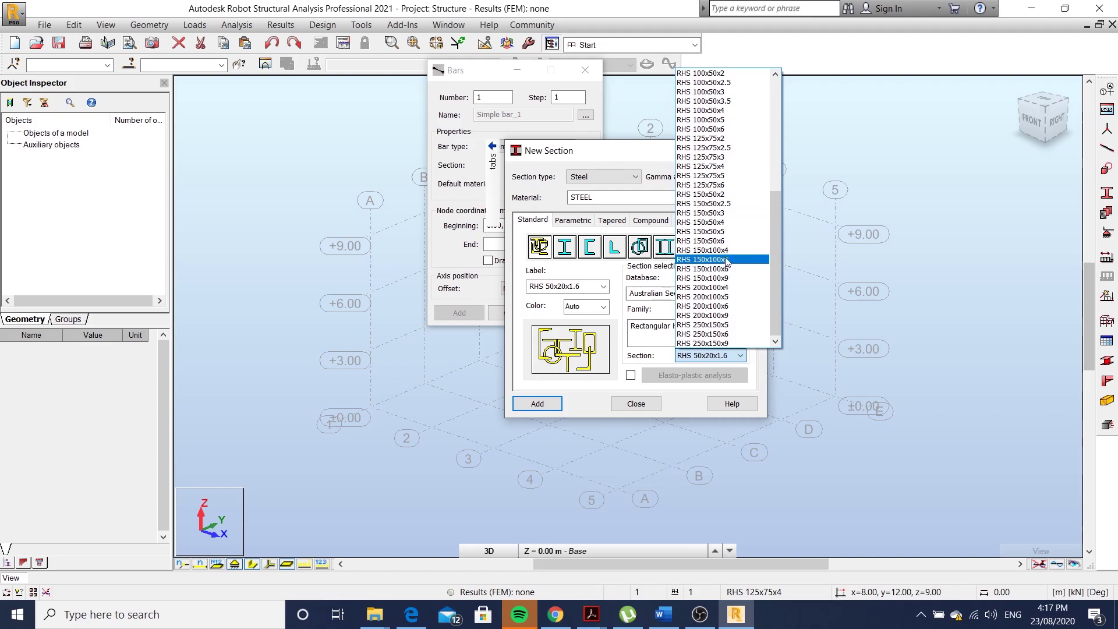
pyautogui.click(731, 297)
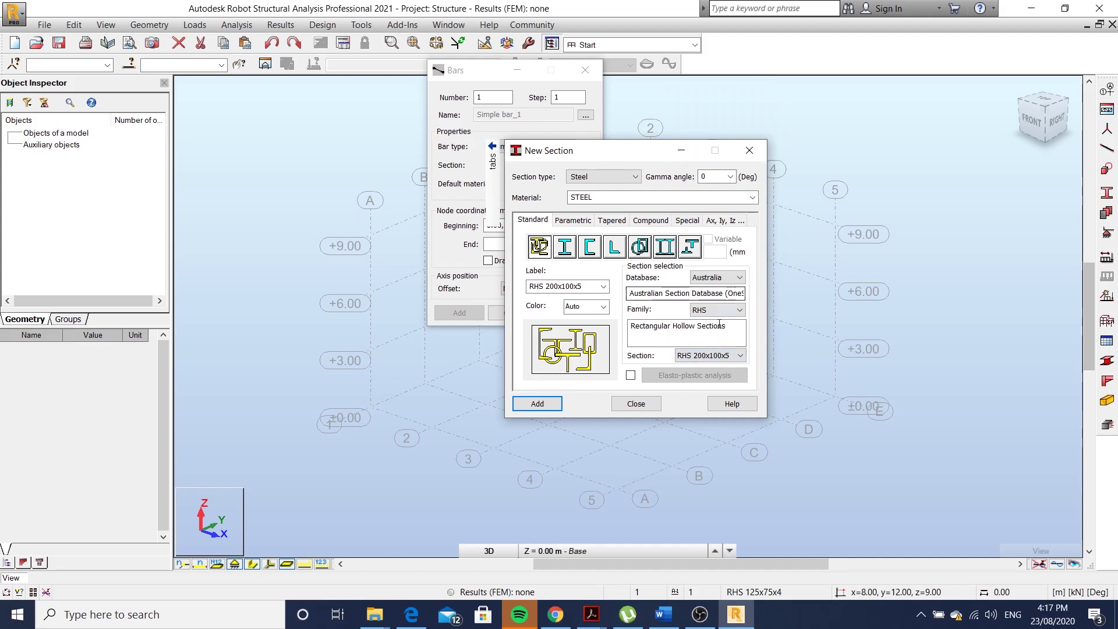
pyautogui.click(629, 404)
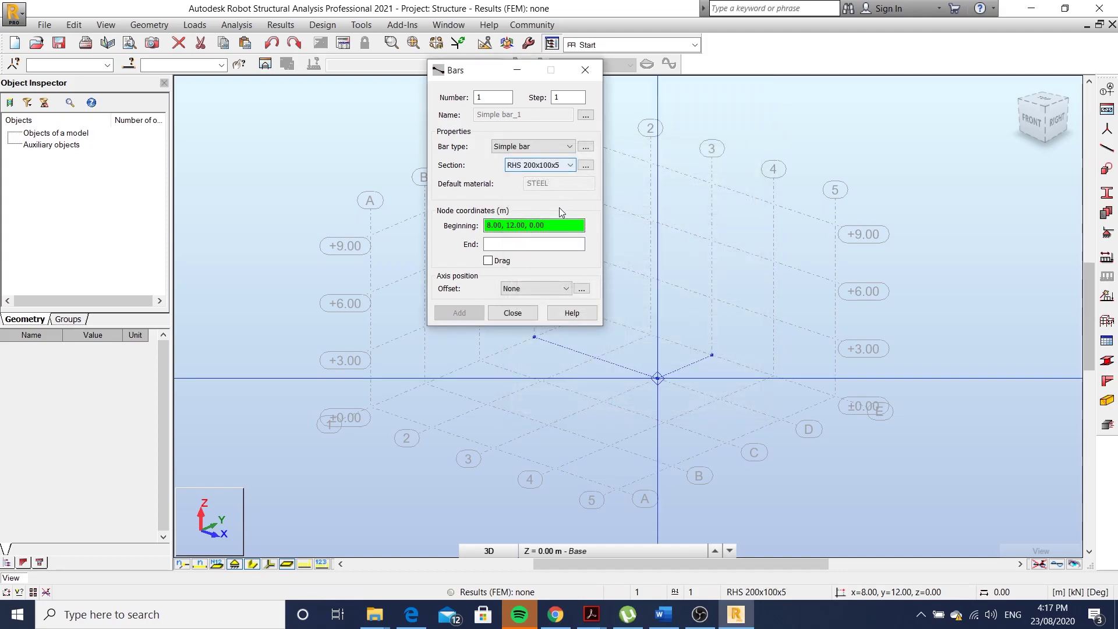
# Step: Draw SHS 89x89x3.5 columns from level 0 to +3.00 m on axis E at X = 16 and 12 m
pyautogui.moveTo(503, 76); pyautogui.dragTo(396, 86)
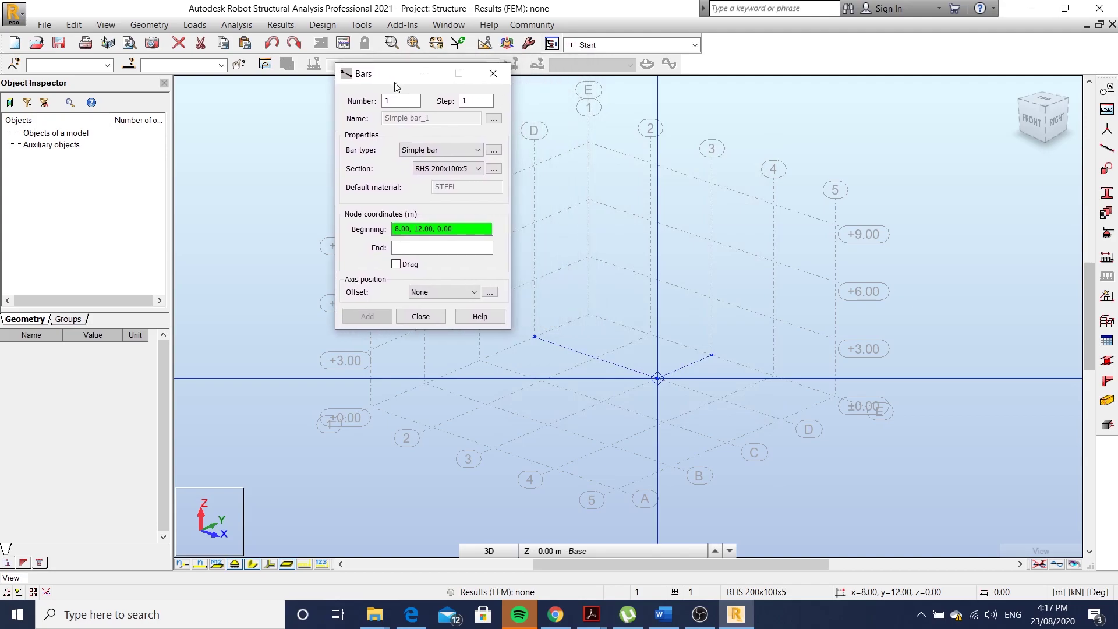
pyautogui.click(476, 168)
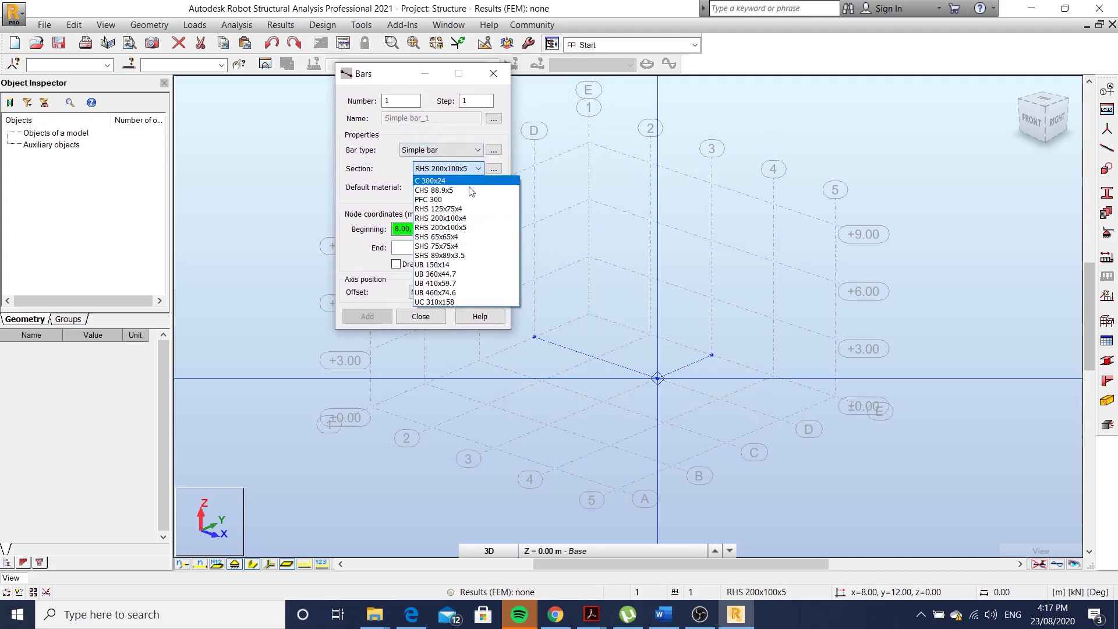
pyautogui.click(464, 259)
pyautogui.scroll(3, 804, 404)
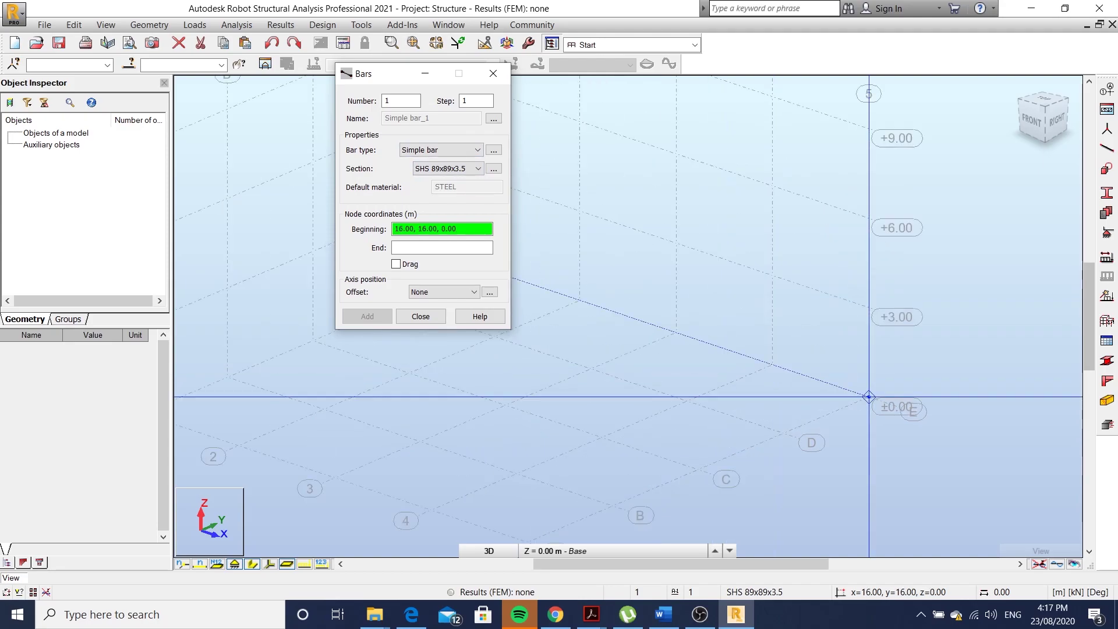
pyautogui.click(868, 397)
pyautogui.click(868, 307)
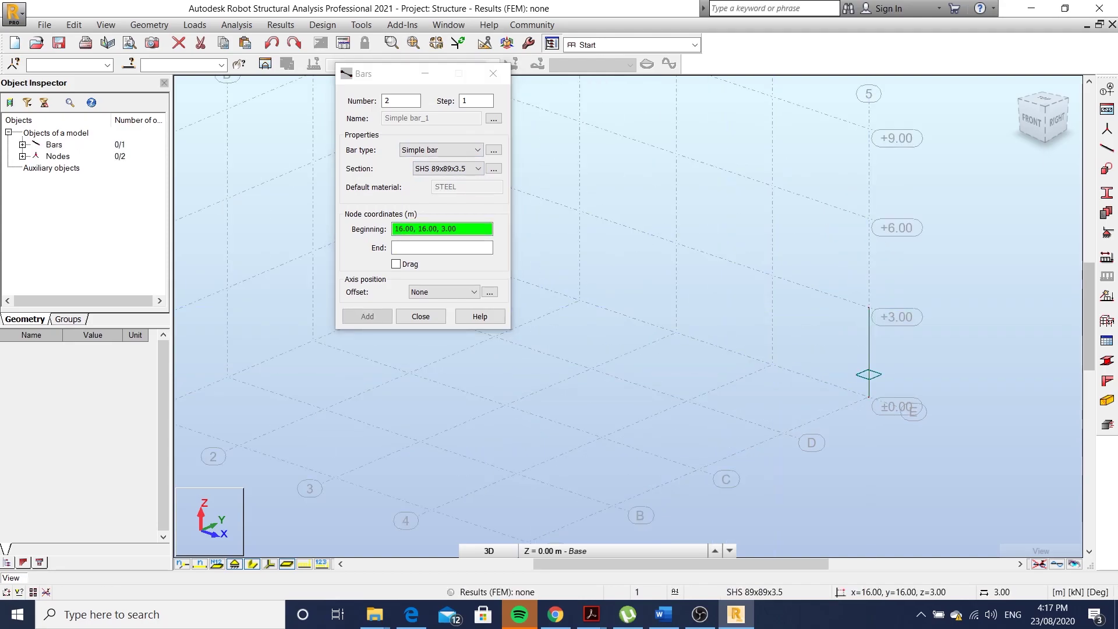
pyautogui.click(772, 364)
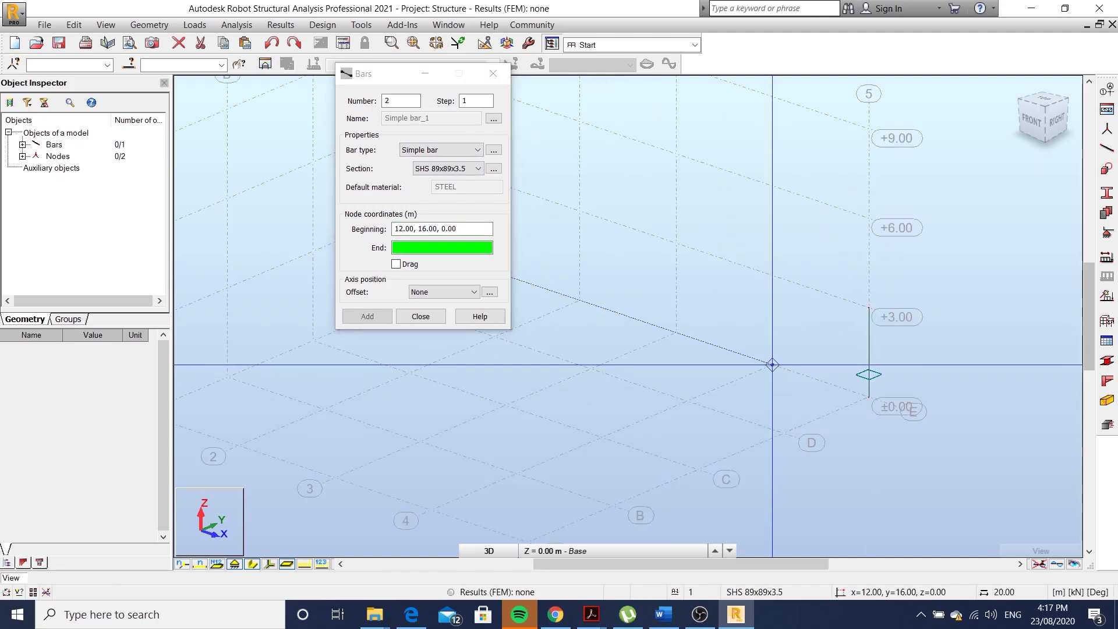
pyautogui.click(772, 275)
# Step: Draw the remaining axis E columns from level 0 to +3.00 m at X = 8, 4 and 0 m
pyautogui.click(675, 333)
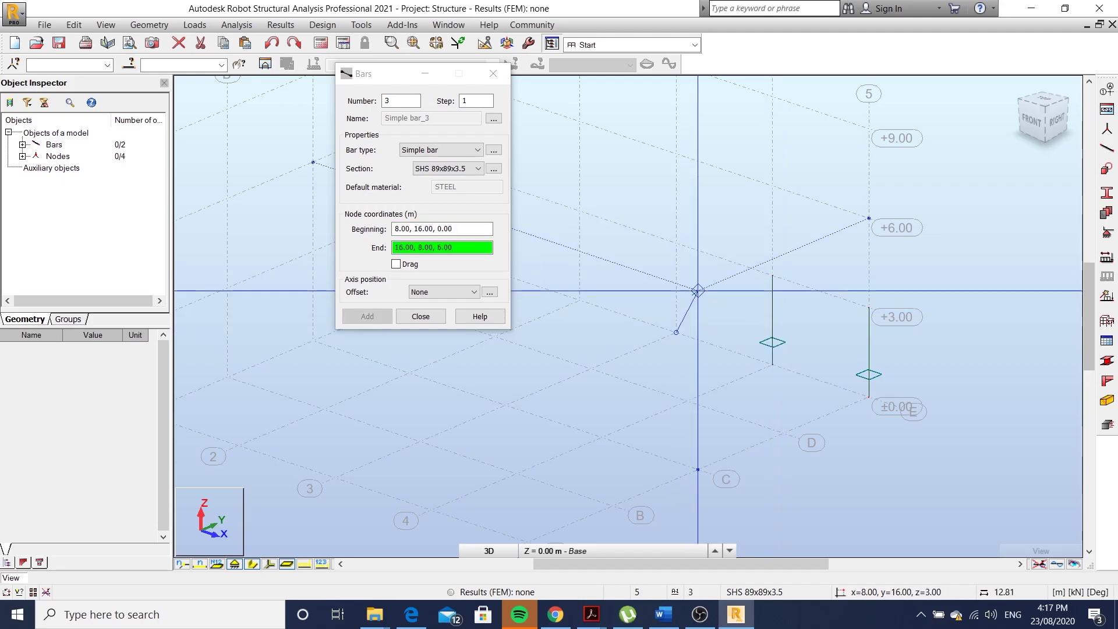
pyautogui.click(676, 242)
pyautogui.click(579, 300)
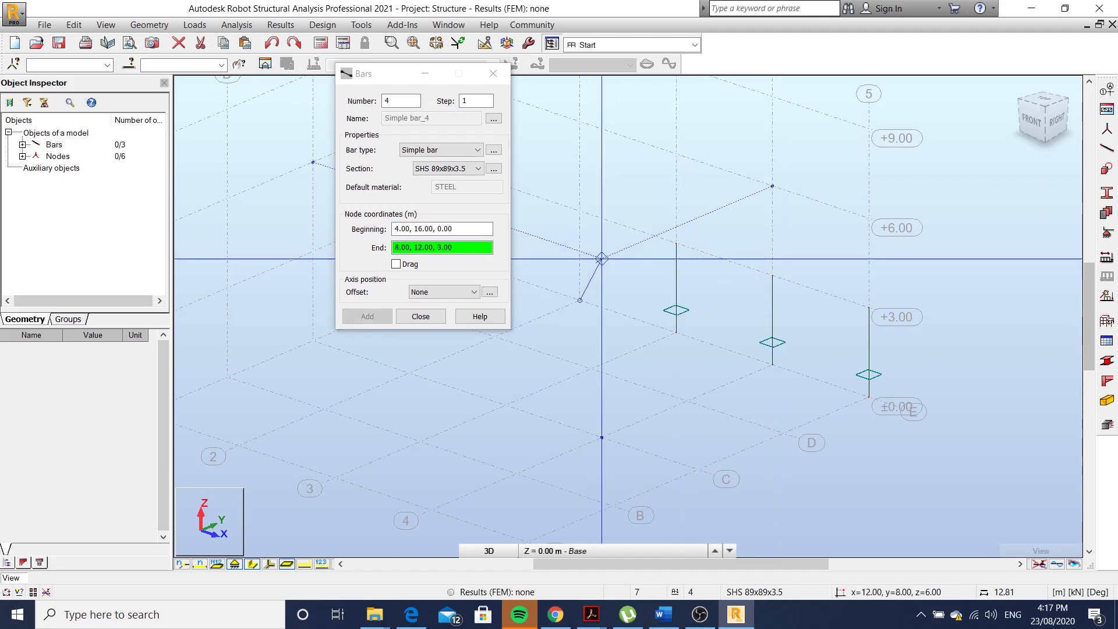
pyautogui.click(579, 211)
pyautogui.scroll(-2, 868, 311)
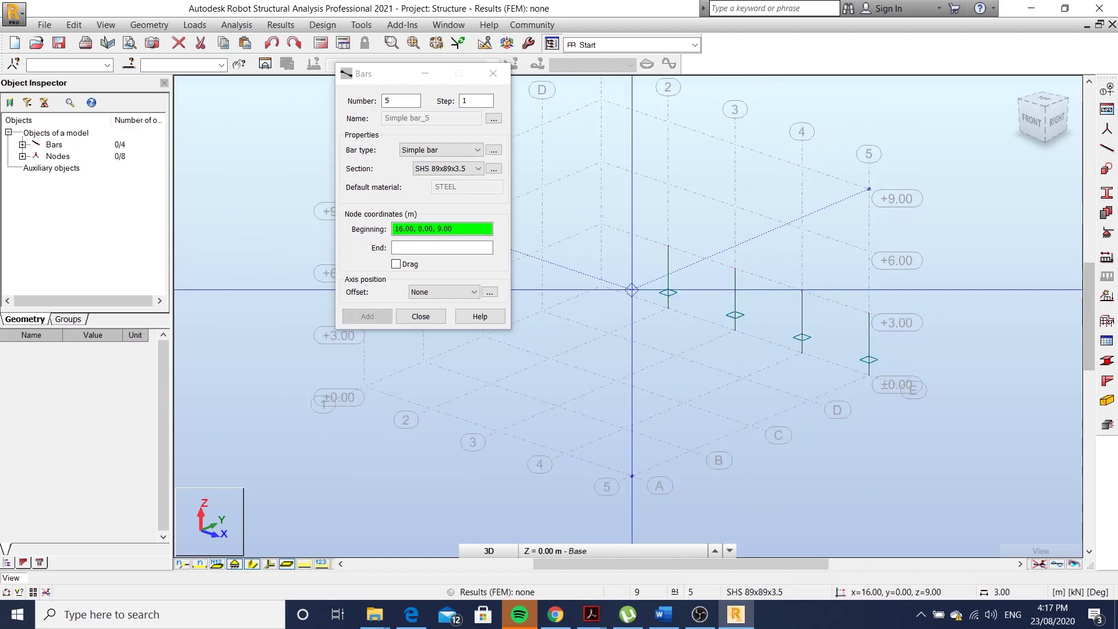
pyautogui.scroll(2, 592, 287)
pyautogui.click(592, 287)
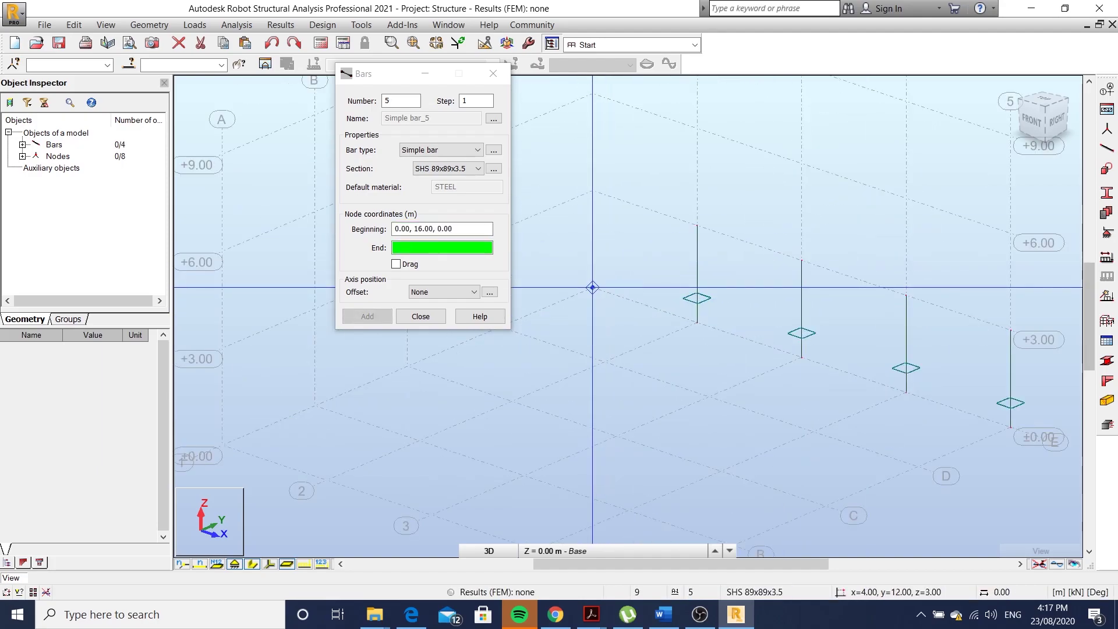
pyautogui.click(592, 191)
pyautogui.keyDown('shift'); pyautogui.moveTo(593, 190); pyautogui.dragTo(664, 249, button='middle'); pyautogui.keyUp('shift')
pyautogui.click(420, 316)
# Step: Copy the five axis E columns to axis D with a translation of 0, -4, 0 m
pyautogui.scroll(2, 785, 326)
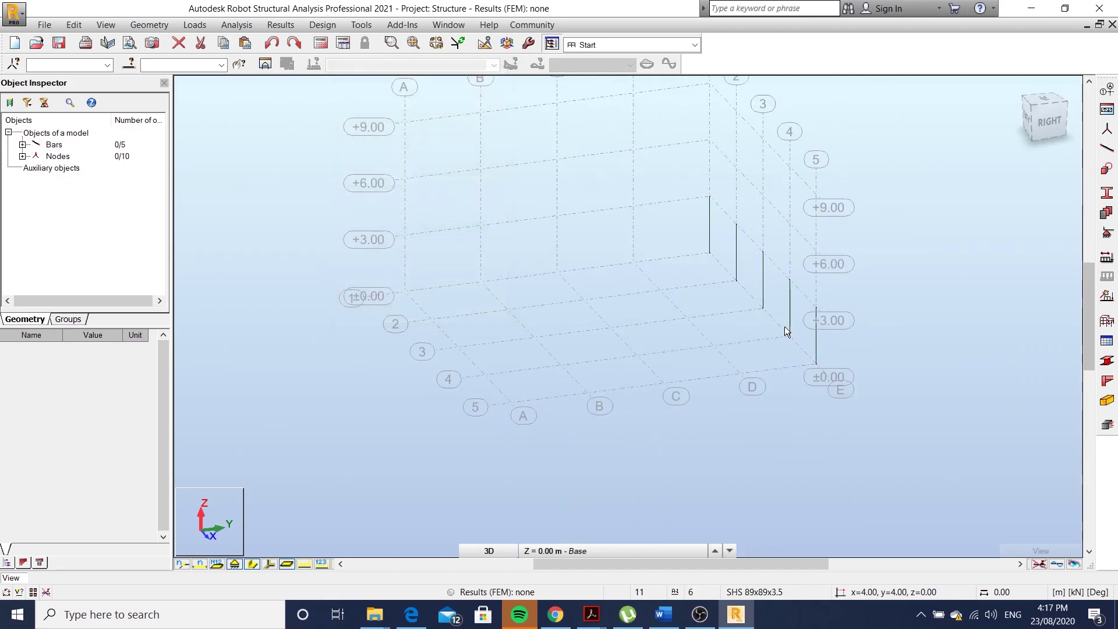
pyautogui.moveTo(626, 101); pyautogui.dragTo(937, 439)
pyautogui.press('e')
pyautogui.press('e')
pyautogui.press('Return')
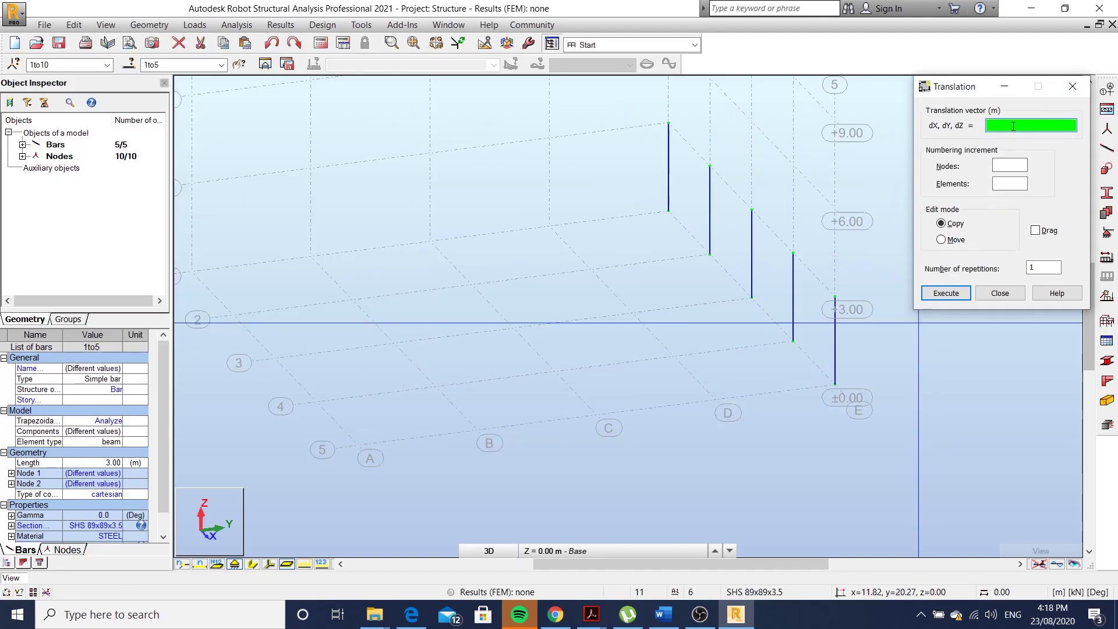
pyautogui.click(829, 385)
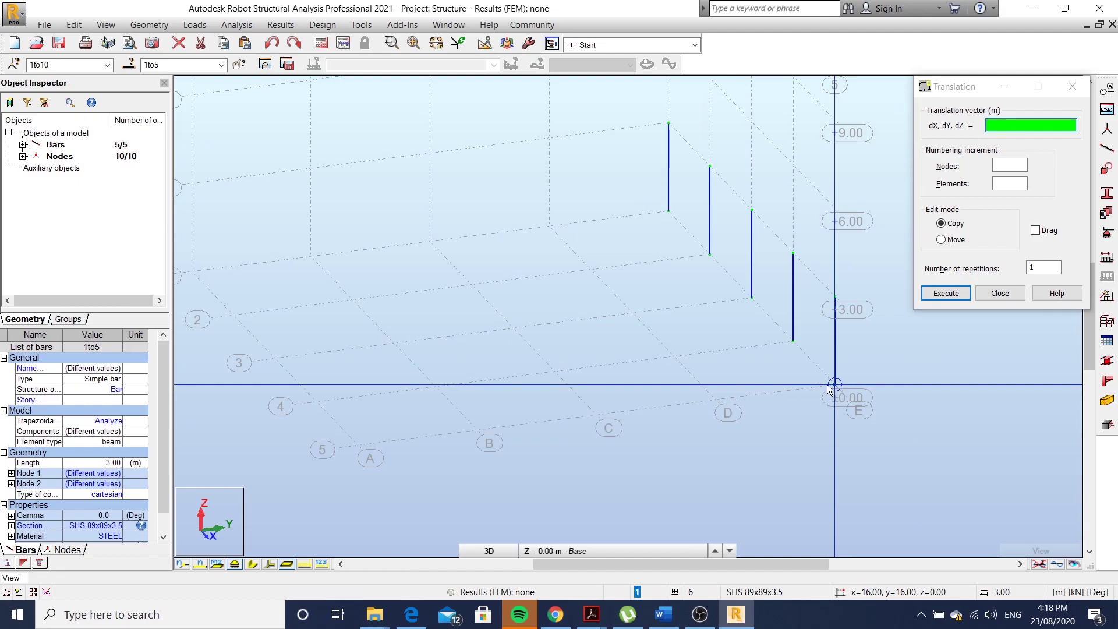
pyautogui.click(715, 399)
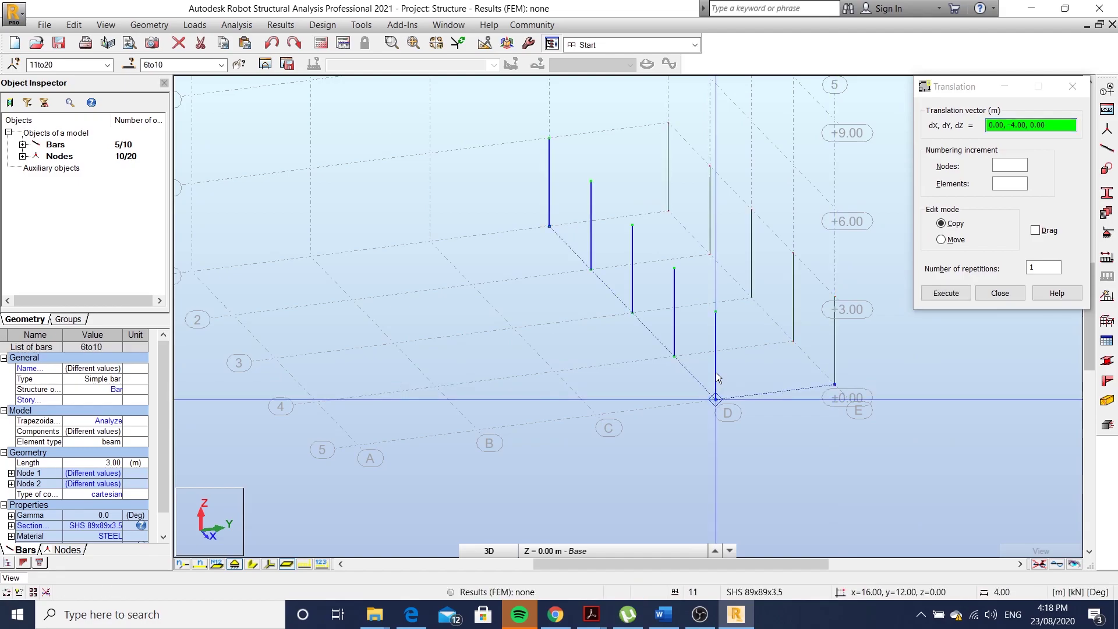
pyautogui.keyDown('shift'); pyautogui.moveTo(737, 324); pyautogui.dragTo(691, 364, button='middle'); pyautogui.keyUp('shift')
pyautogui.click(999, 293)
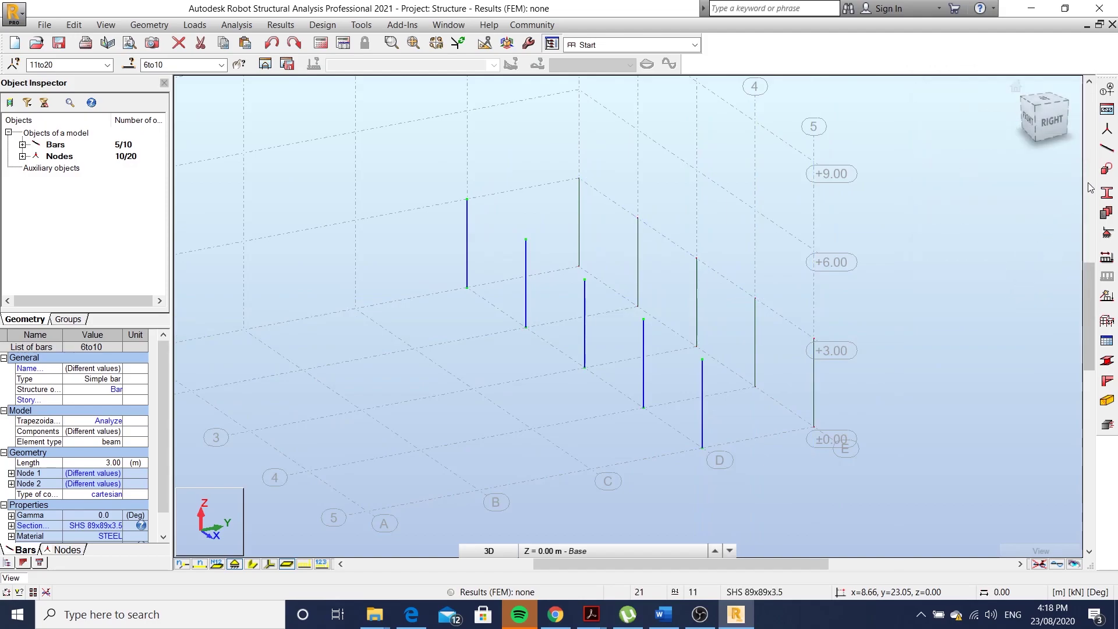
# Step: Draw an RHS 200x100x4 beam on axis 5 joining the column tops at axes D and E
pyautogui.click(1106, 148)
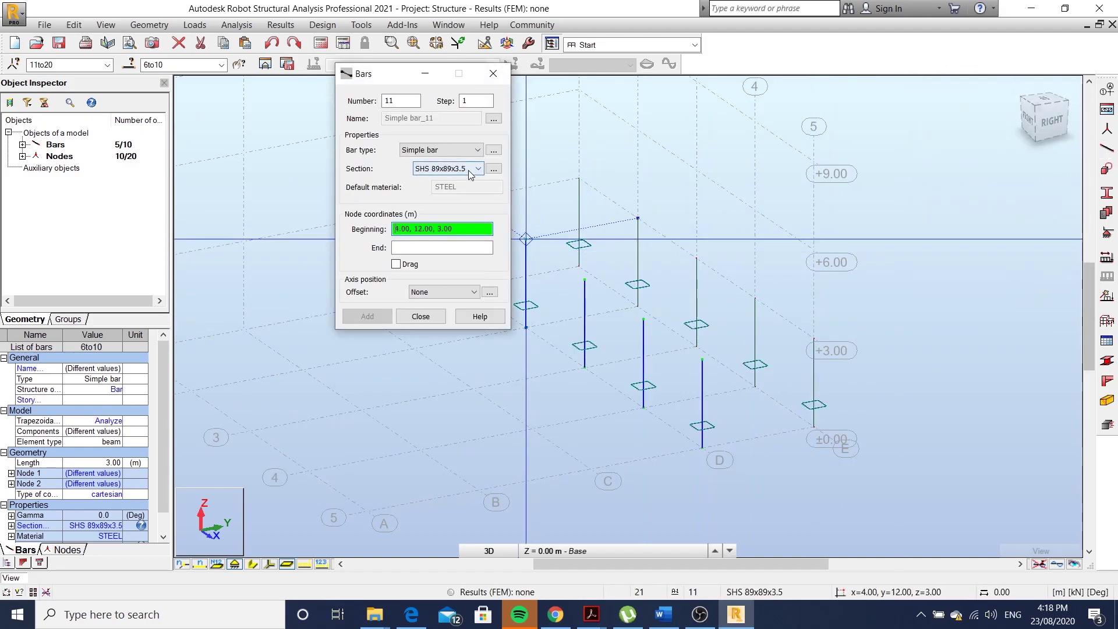
pyautogui.click(468, 171)
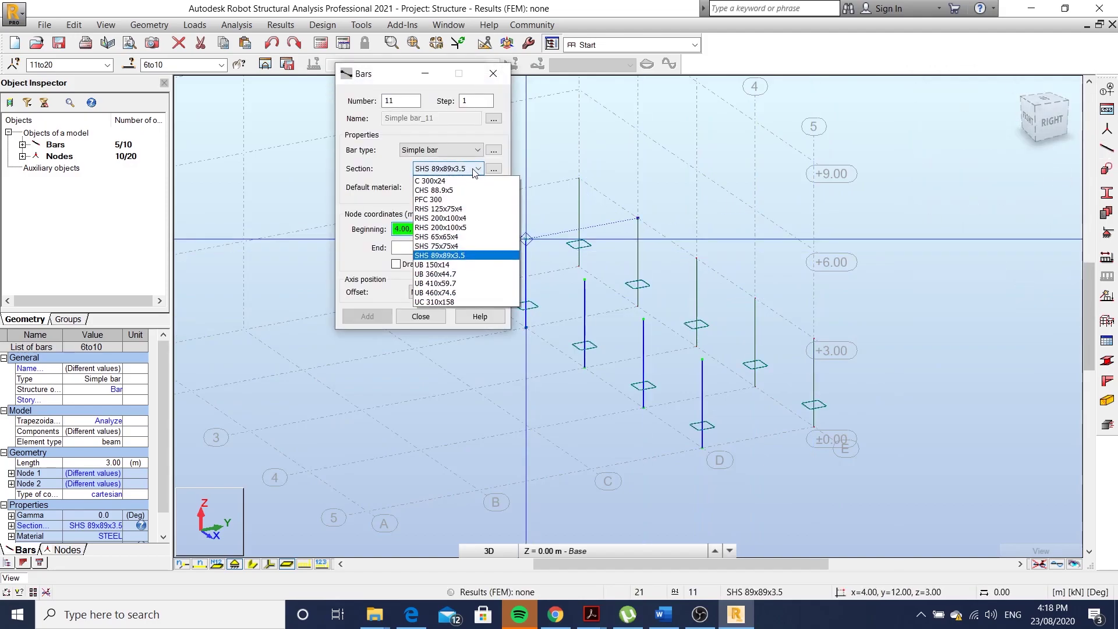
pyautogui.click(457, 218)
pyautogui.scroll(2, 455, 332)
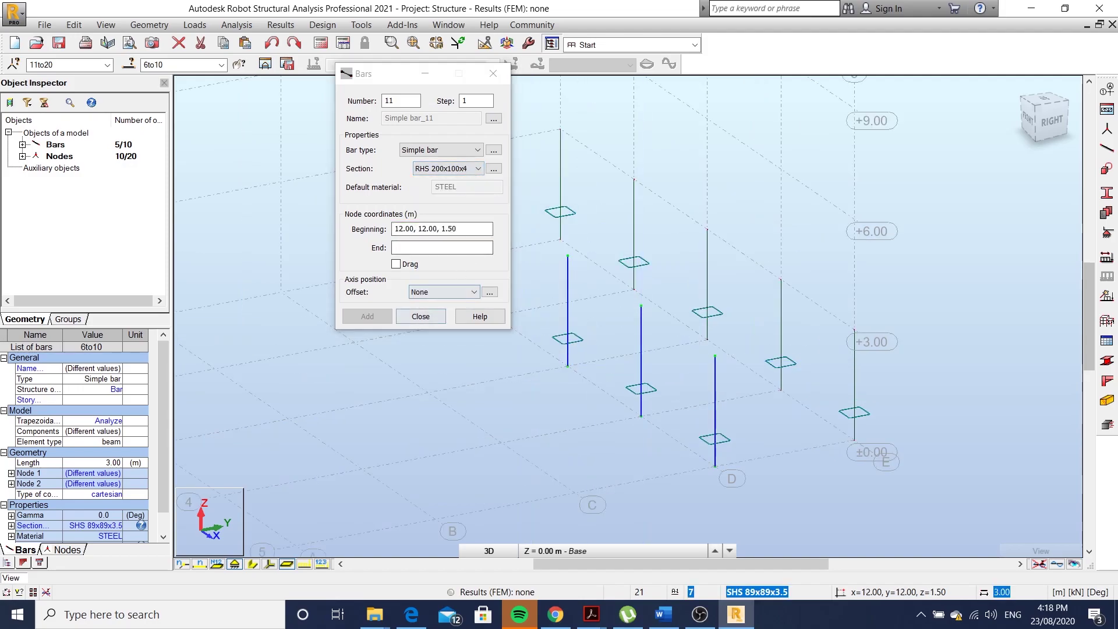
pyautogui.click(768, 369)
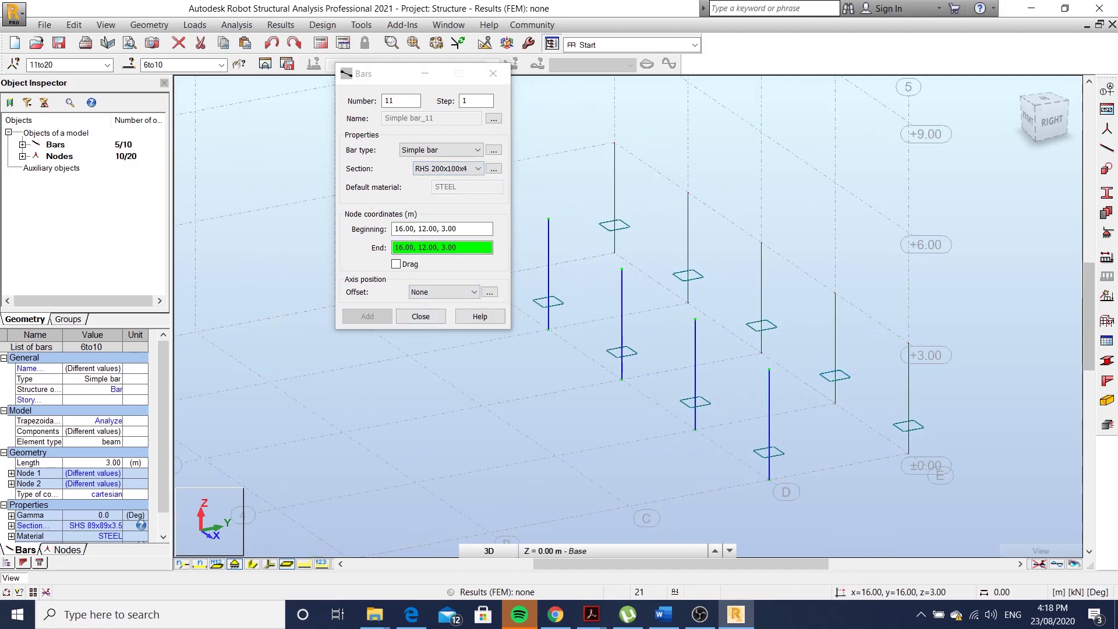
pyautogui.click(908, 343)
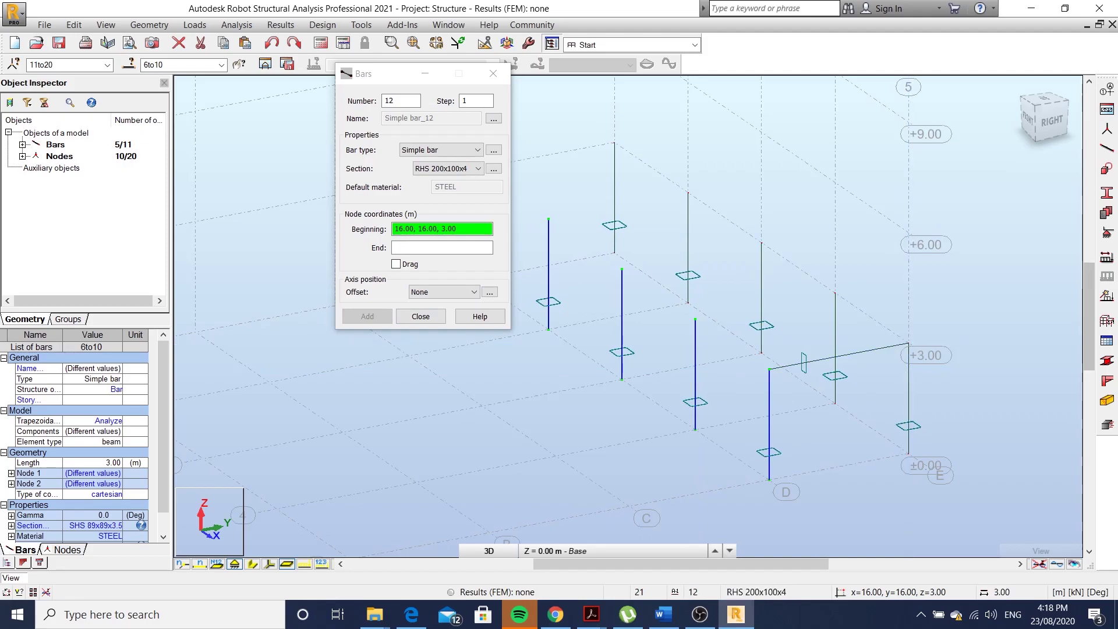
# Step: Draw a beam along axis E at +3.00 m joining the column tops at X = 16 and 12 m
pyautogui.moveTo(848, 398); pyautogui.dragTo(890, 416, button='middle')
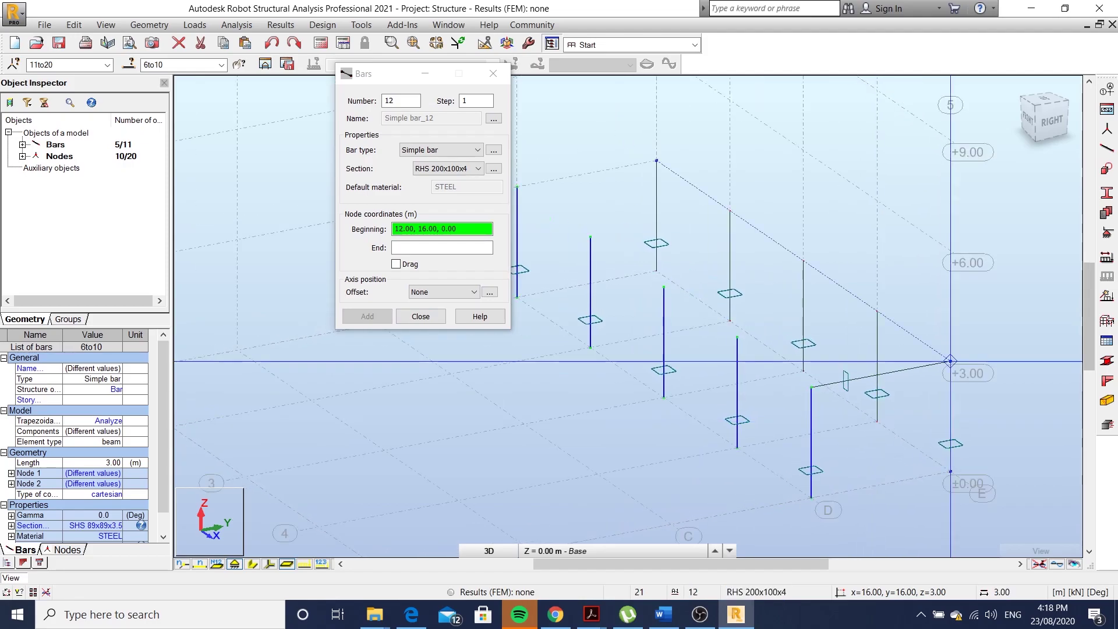
pyautogui.click(950, 361)
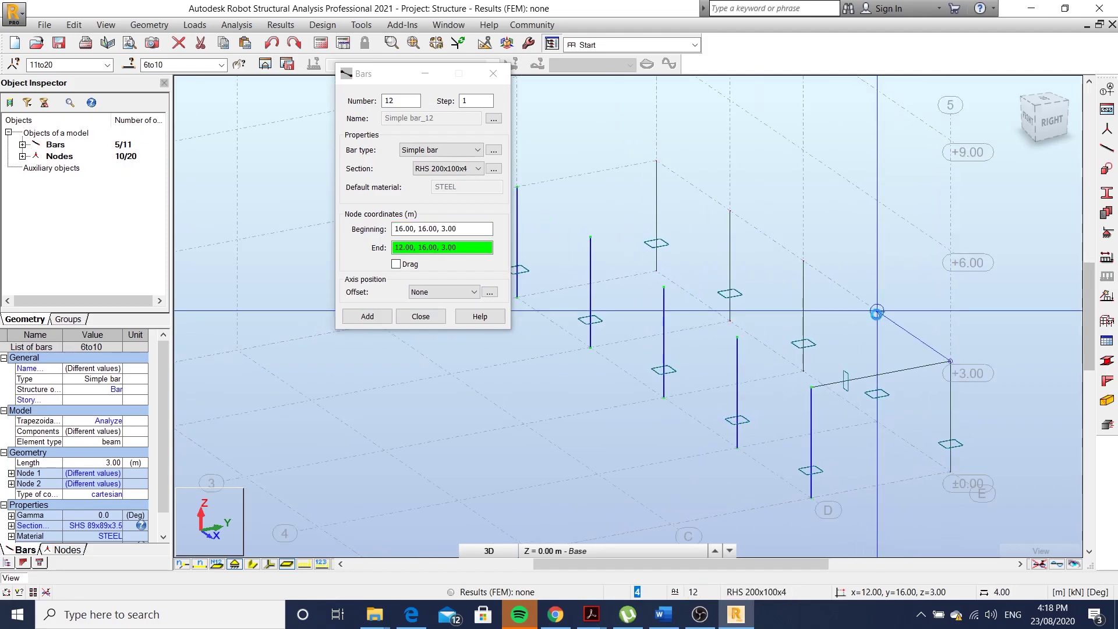
pyautogui.click(877, 312)
pyautogui.click(421, 317)
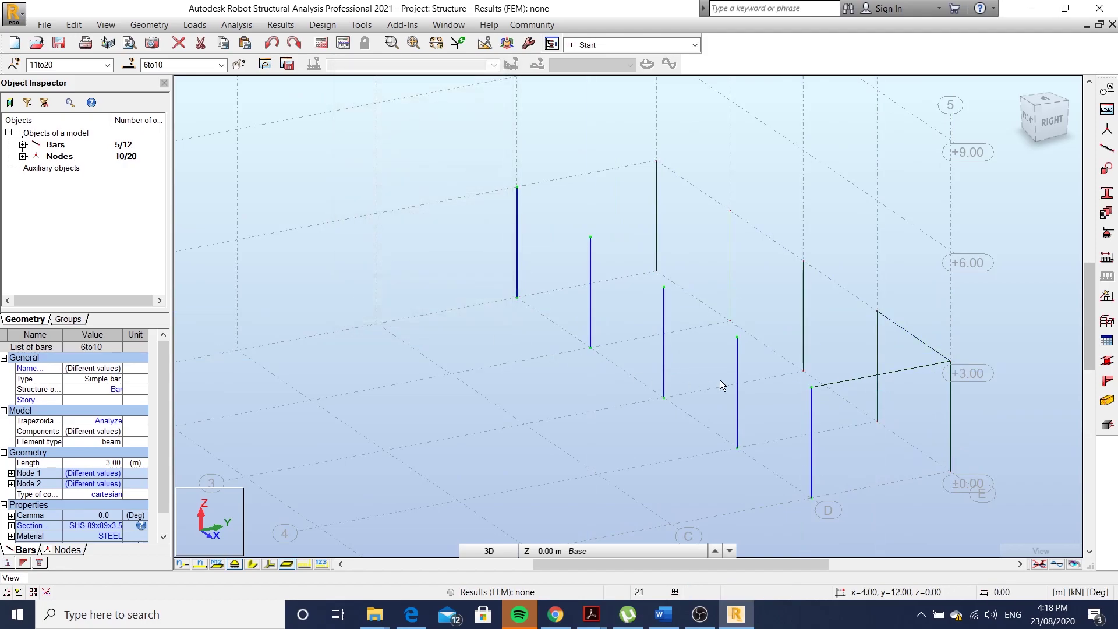
# Step: Copy the axis 5 beam between axes D and E successively onto axes 4, 3, 2 and 1, translating by -4, 0, 0 m each time
pyautogui.click(838, 382)
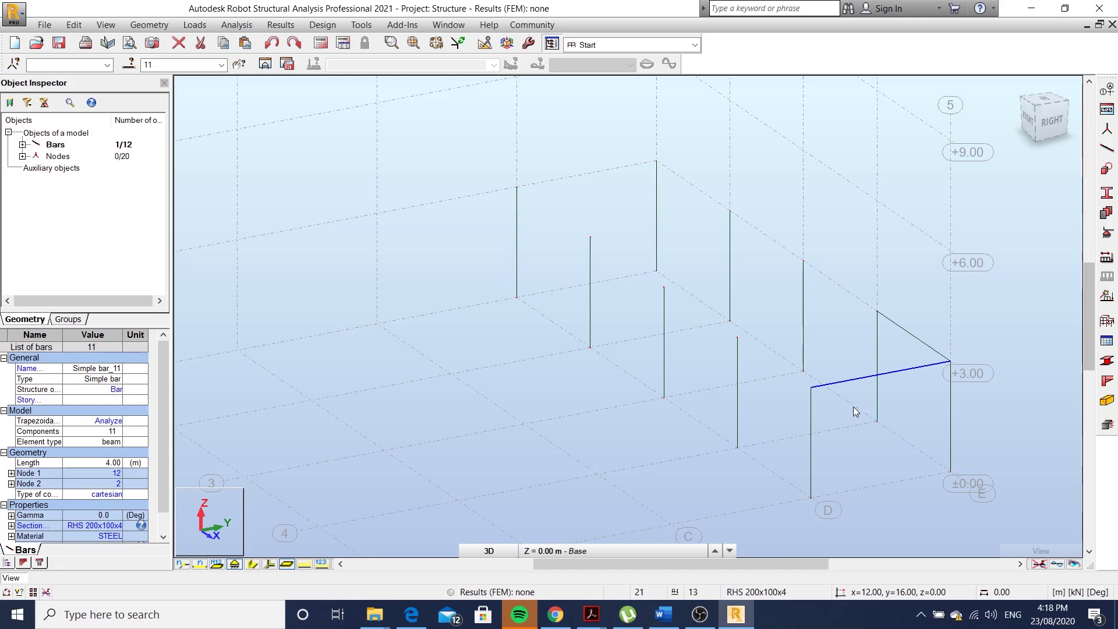
pyautogui.click(830, 316)
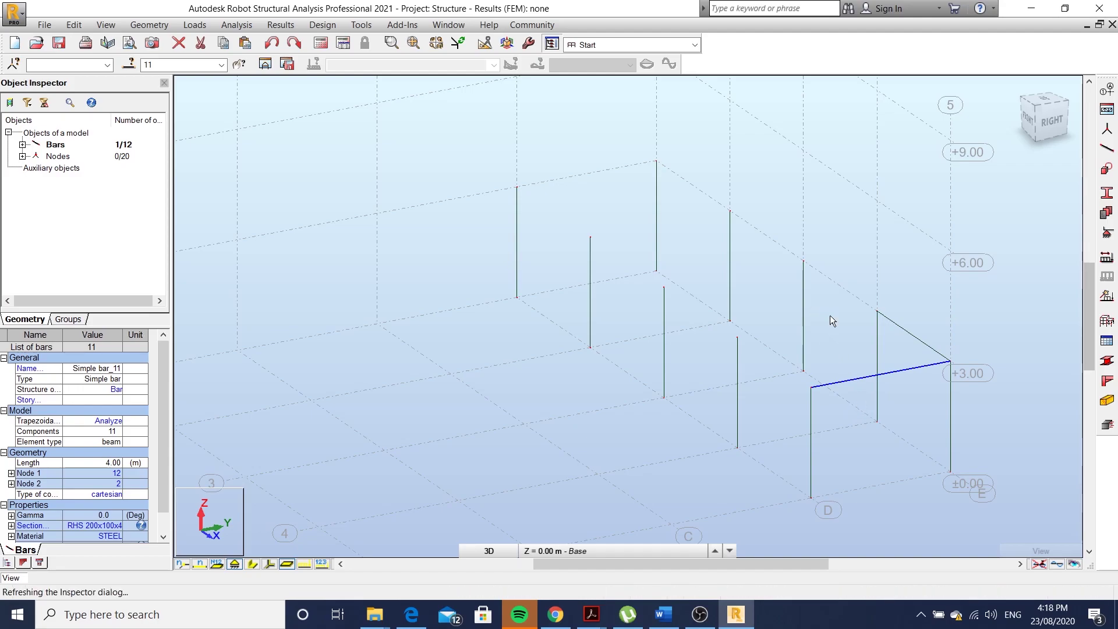
pyautogui.click(856, 376)
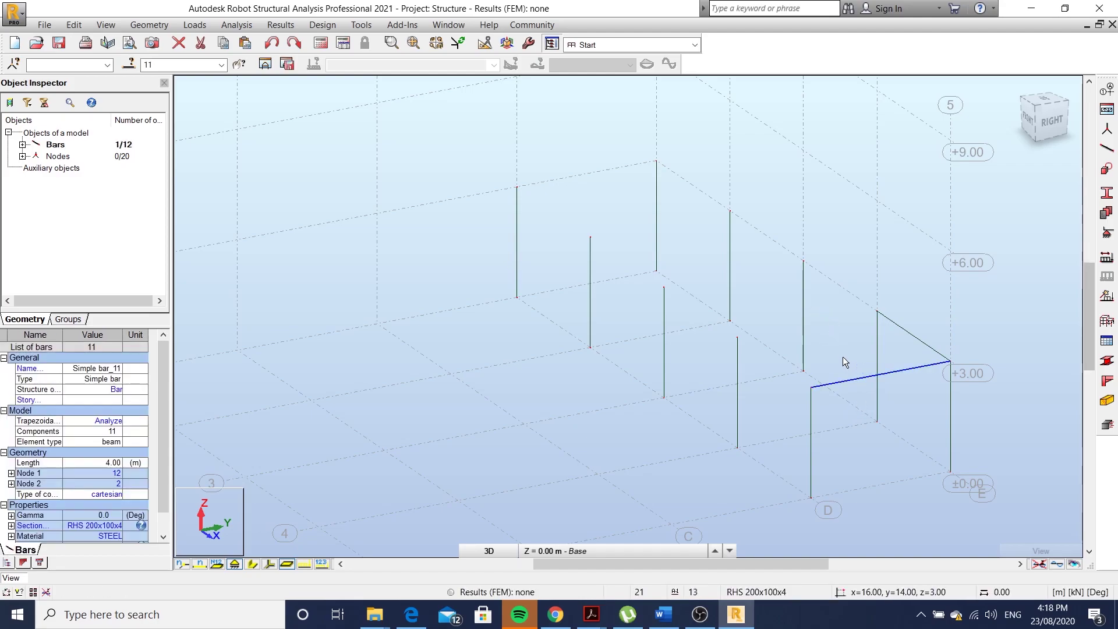
pyautogui.hotkey('alt', 'e')
pyautogui.press('Escape')
pyautogui.hotkey('ctrl', 't')
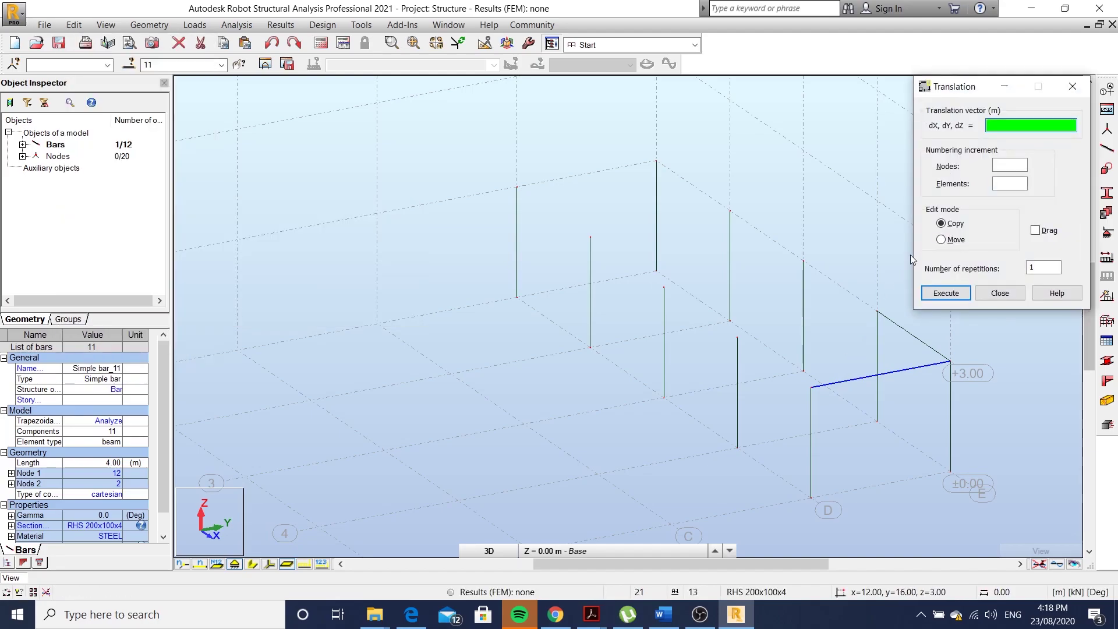
pyautogui.click(810, 387)
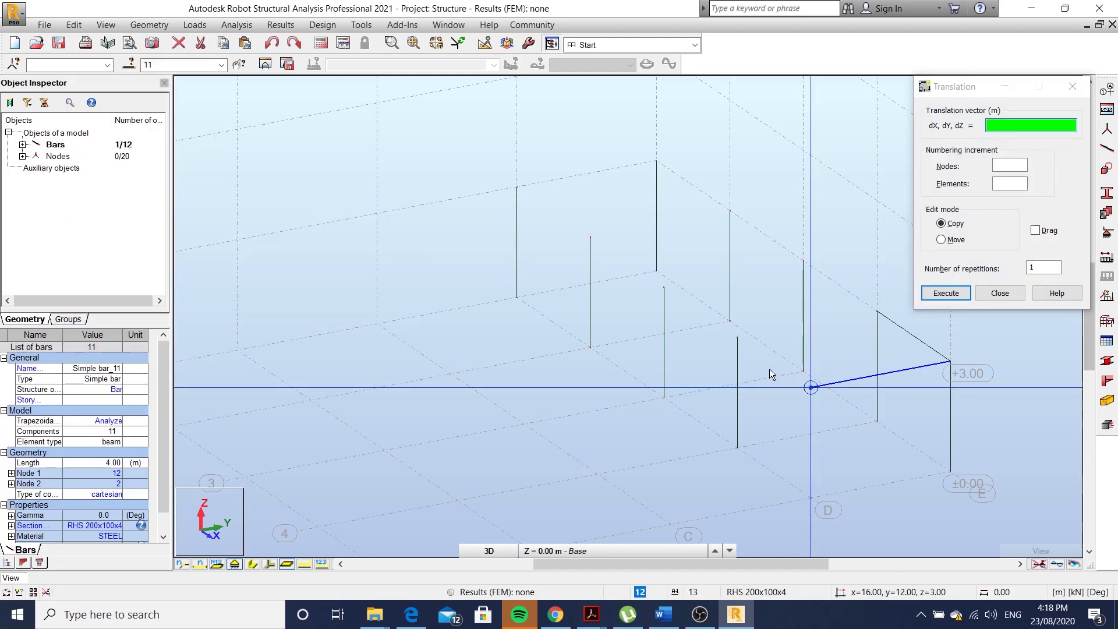
pyautogui.click(737, 337)
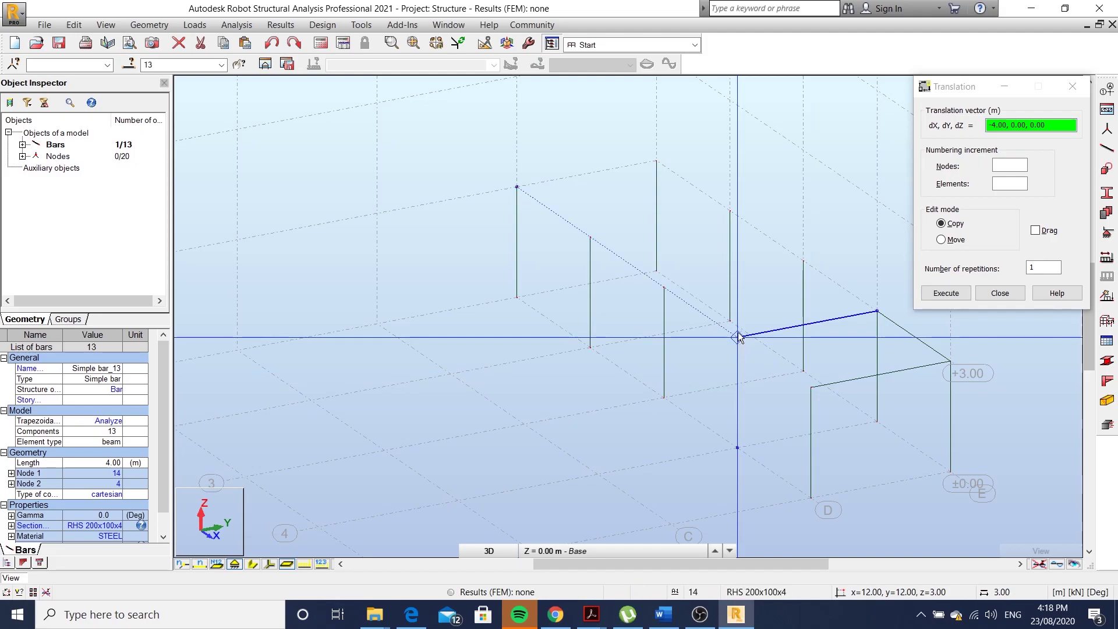
pyautogui.click(664, 287)
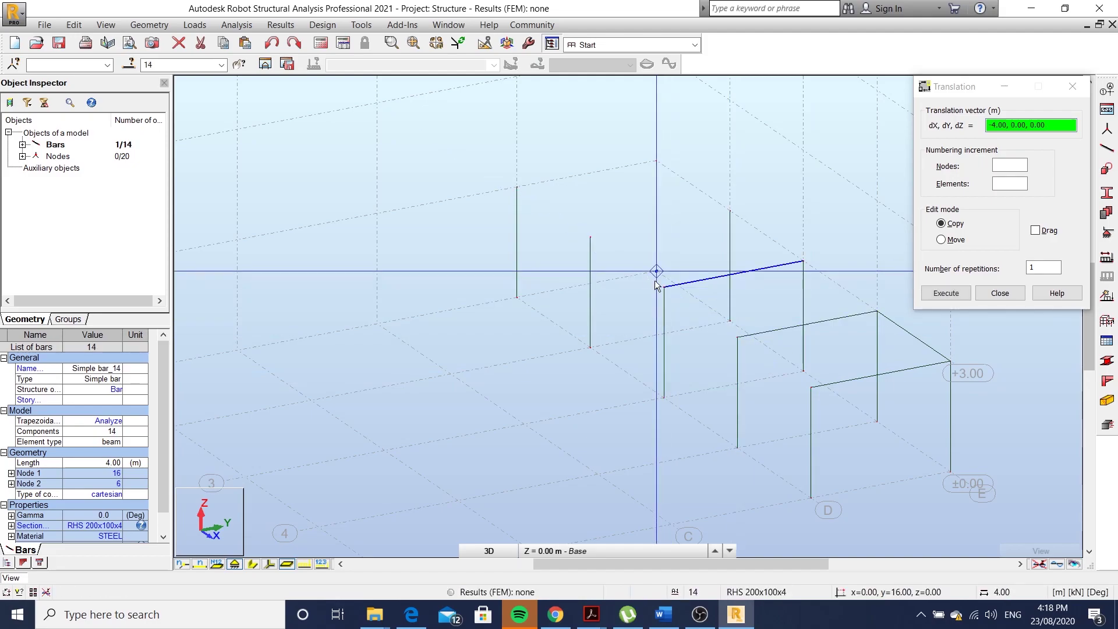
pyautogui.click(598, 252)
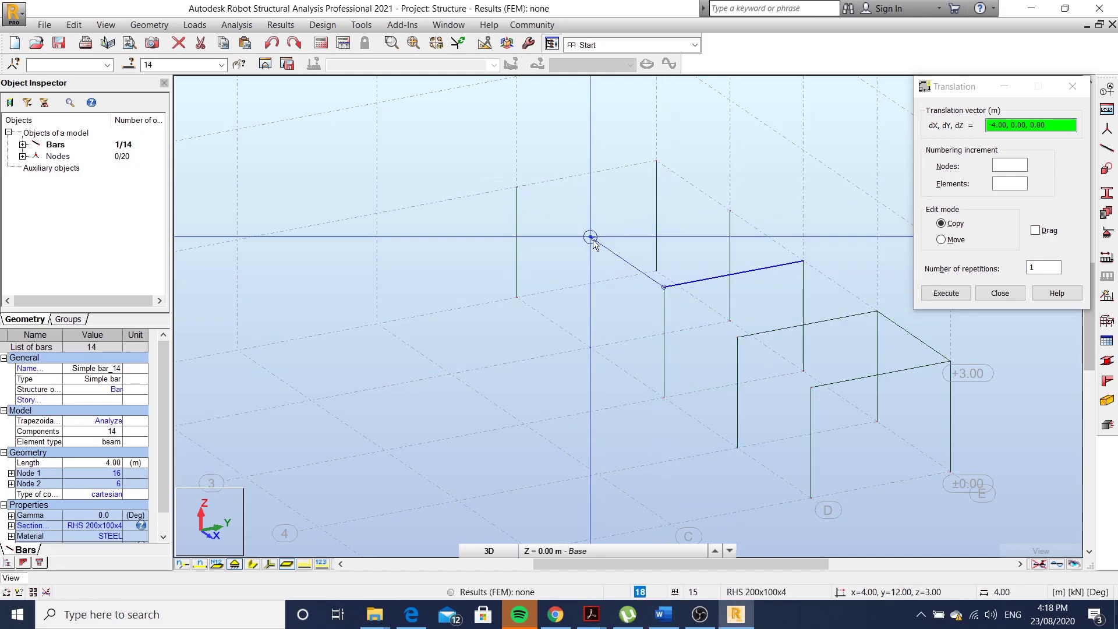
pyautogui.click(517, 187)
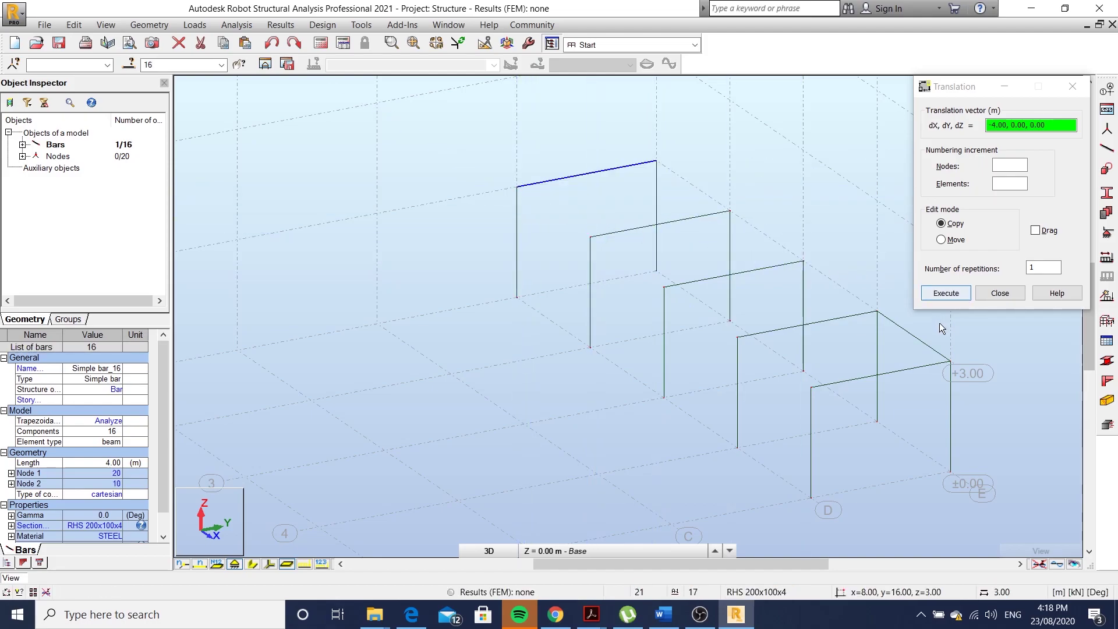
# Step: Copy the axis E beam between axes 5 and 4 three times along axis E, translating by -4, 0, 0 m
pyautogui.moveTo(923, 331); pyautogui.dragTo(784, 333, button='middle')
pyautogui.rightClick(727, 212)
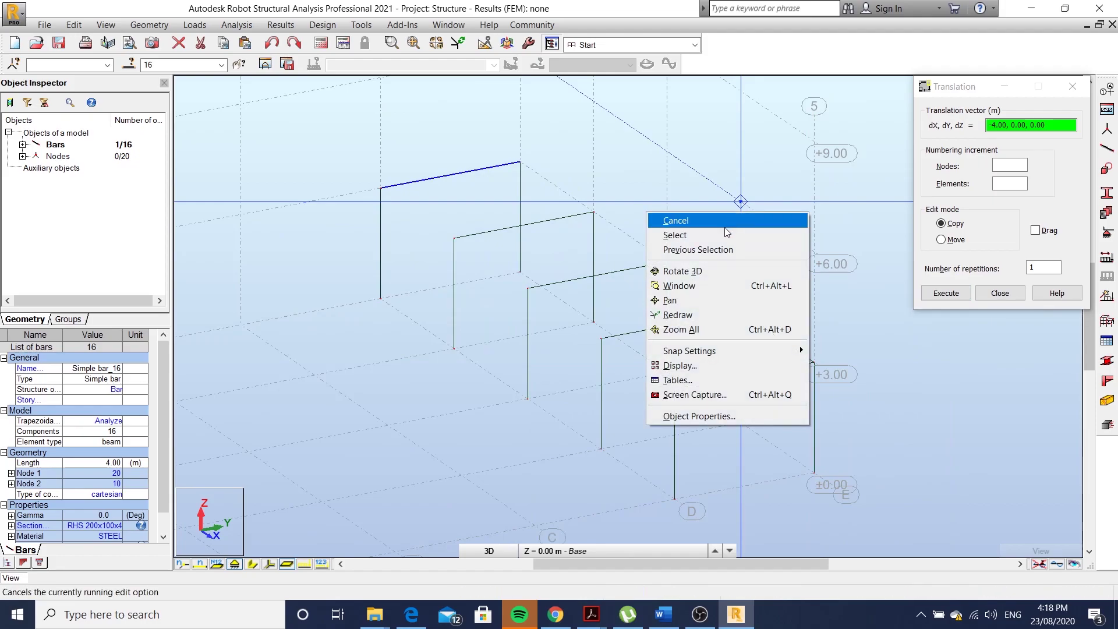
pyautogui.click(719, 235)
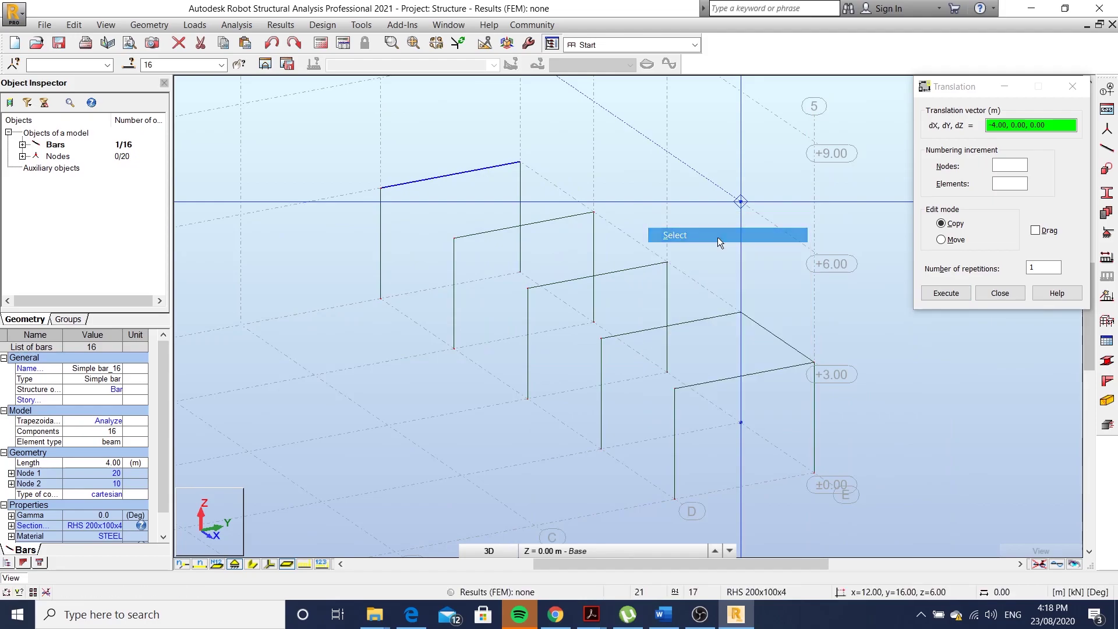
pyautogui.click(781, 344)
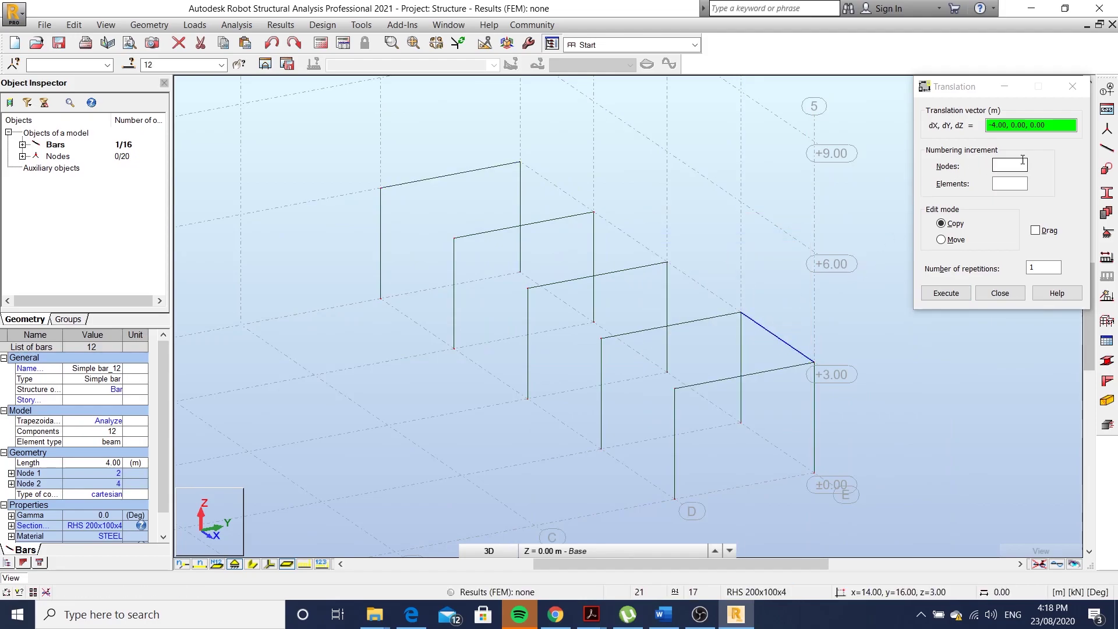
pyautogui.click(1038, 267)
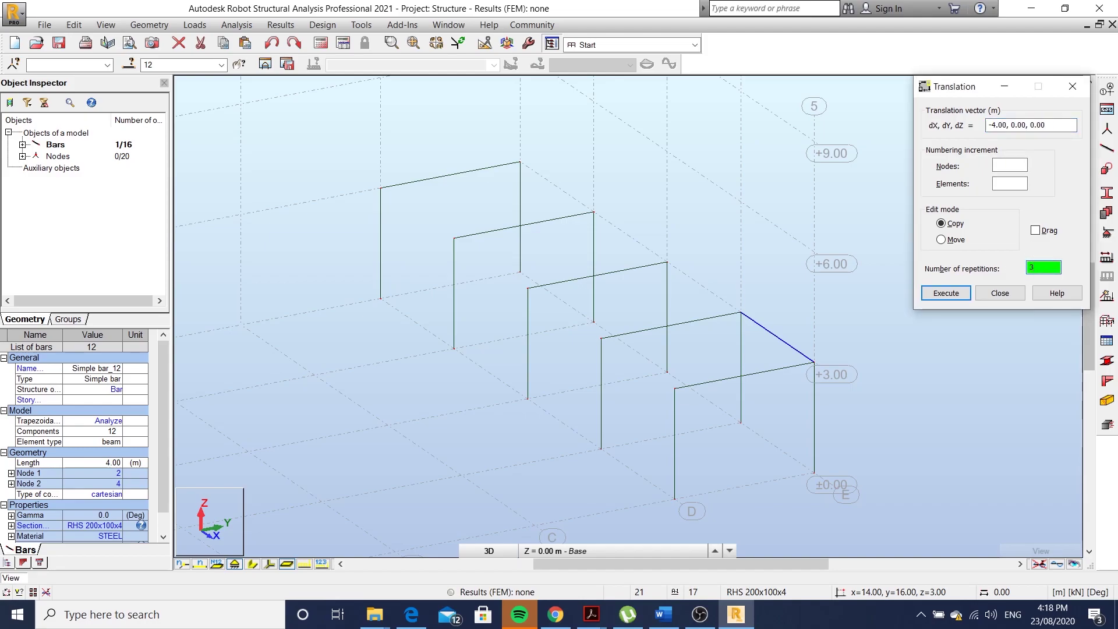
pyautogui.moveTo(1051, 121); pyautogui.dragTo(976, 129)
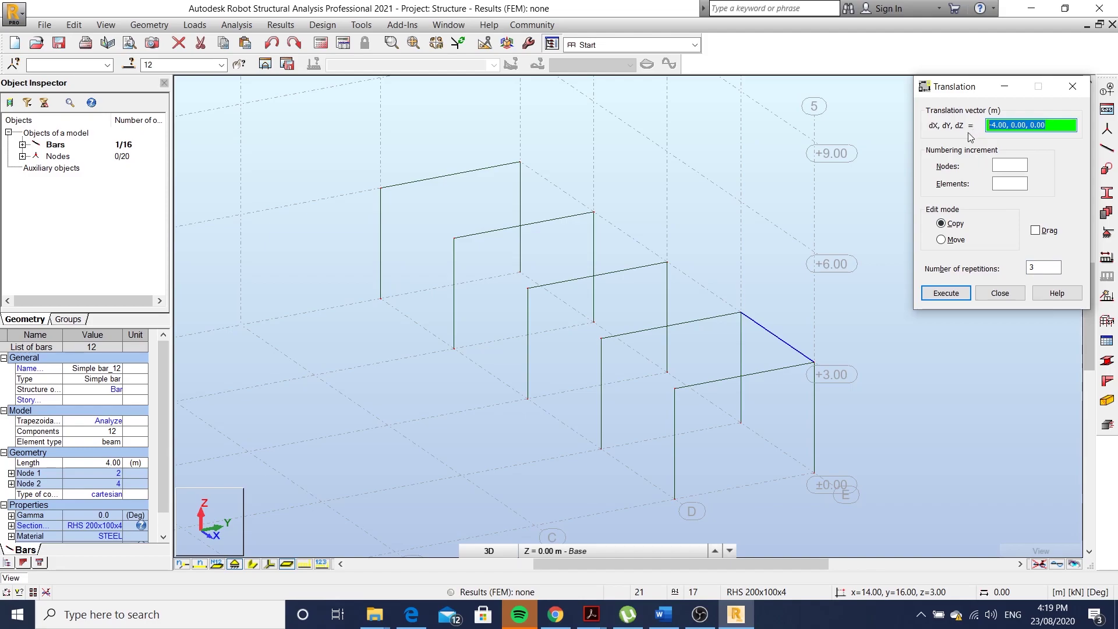
pyautogui.click(741, 314)
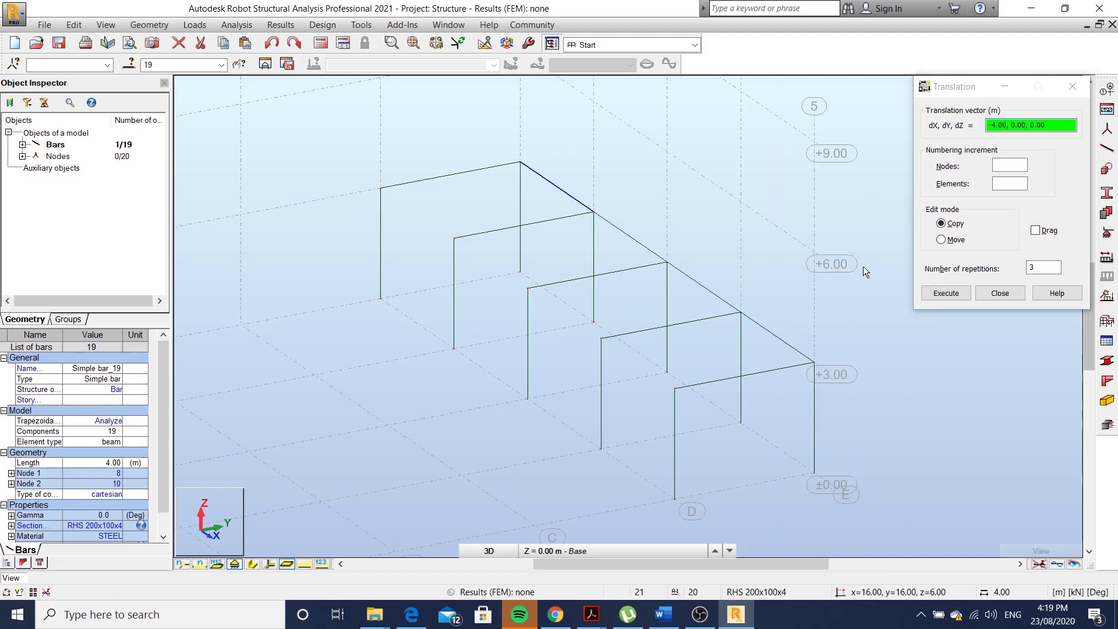
# Step: Copy the four axis E beams at +3.00 m onto axis D with one repetition of a 0, -4, 0 m translation
pyautogui.click(1041, 268)
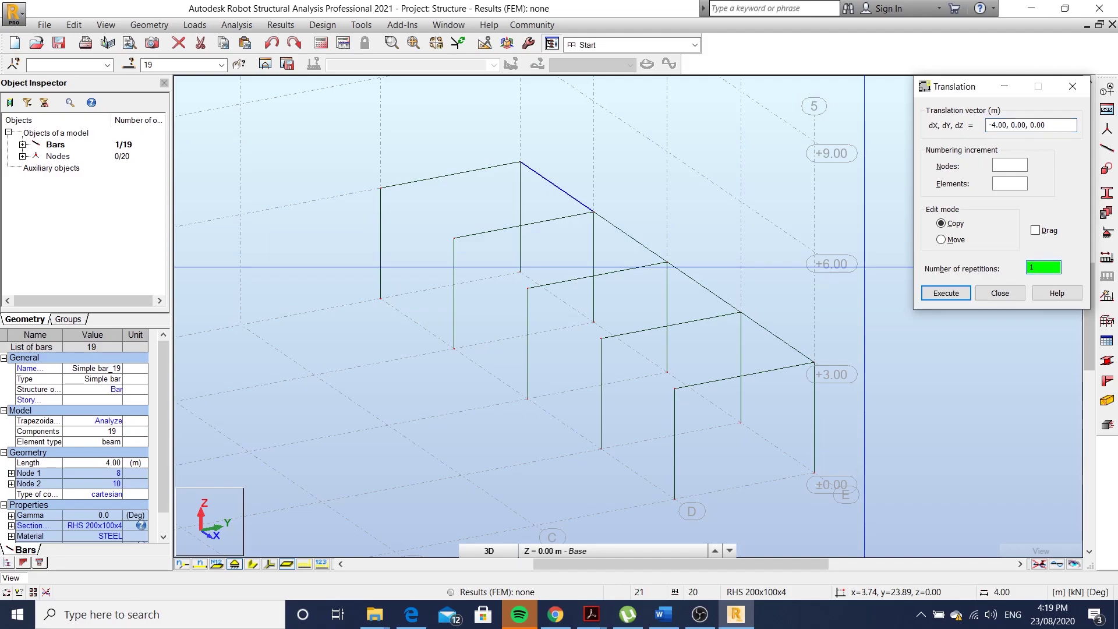
pyautogui.rightClick(729, 169)
pyautogui.click(727, 193)
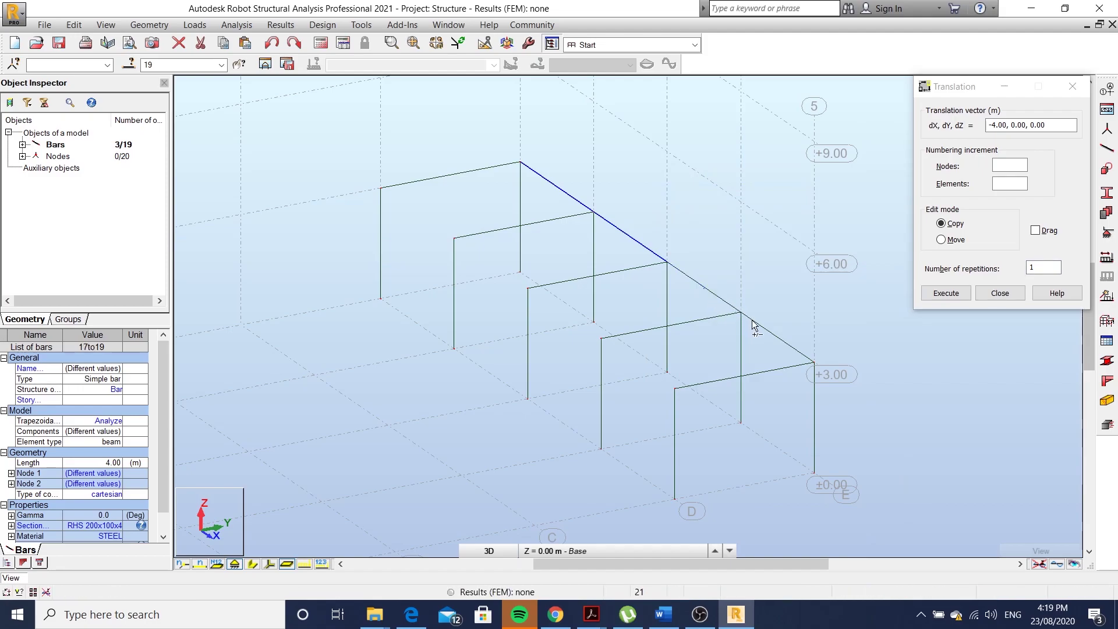
pyautogui.click(768, 331)
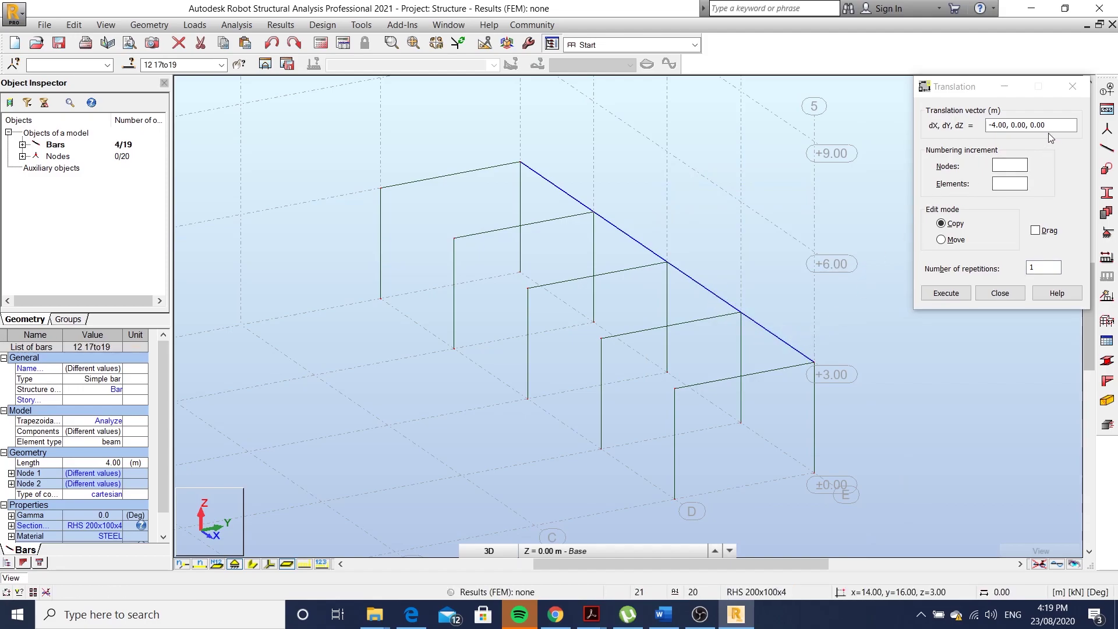
pyautogui.moveTo(1048, 126); pyautogui.dragTo(985, 124)
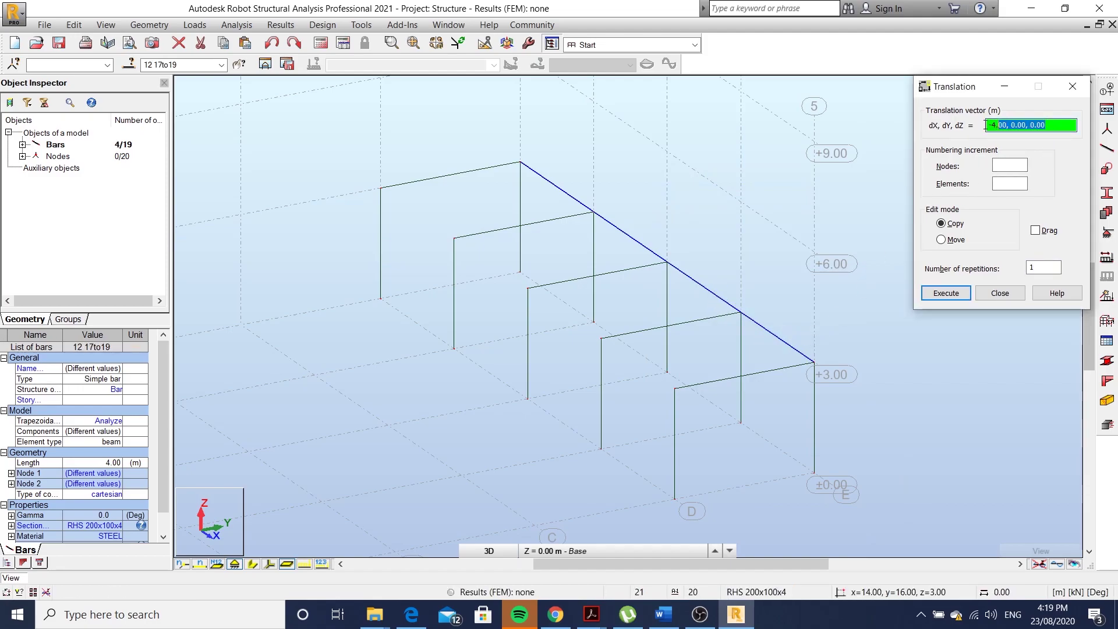
pyautogui.click(815, 363)
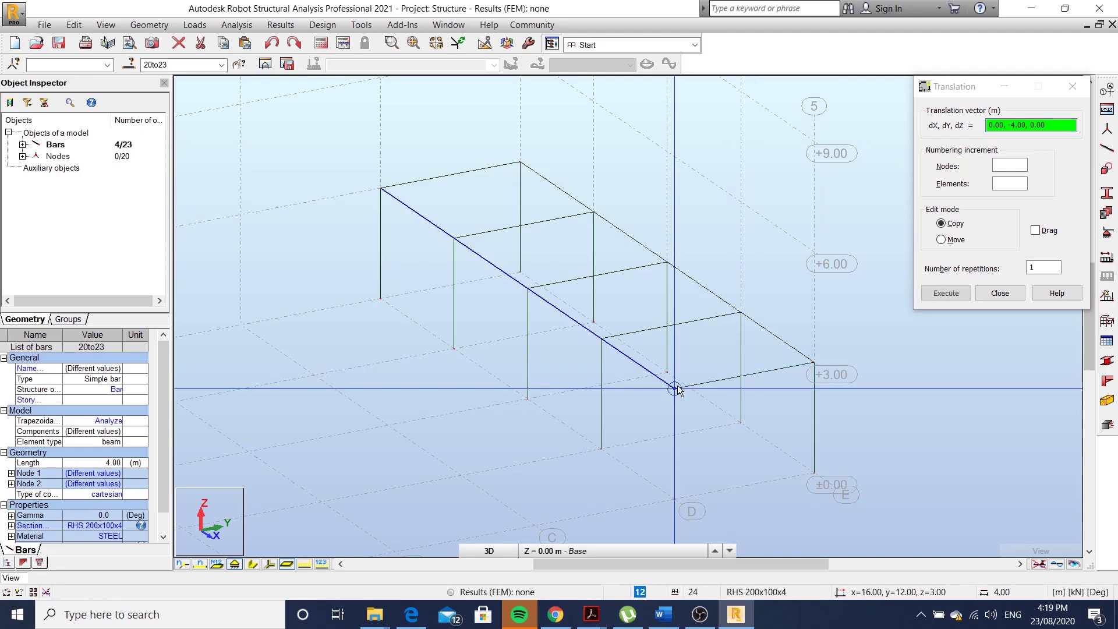
# Step: Copy the whole first storey, with its columns, beams and nodes, upward by 0, 0, 3 m to form the second storey
pyautogui.keyDown('shift'); pyautogui.moveTo(677, 390); pyautogui.dragTo(670, 282, button='middle'); pyautogui.keyUp('shift')
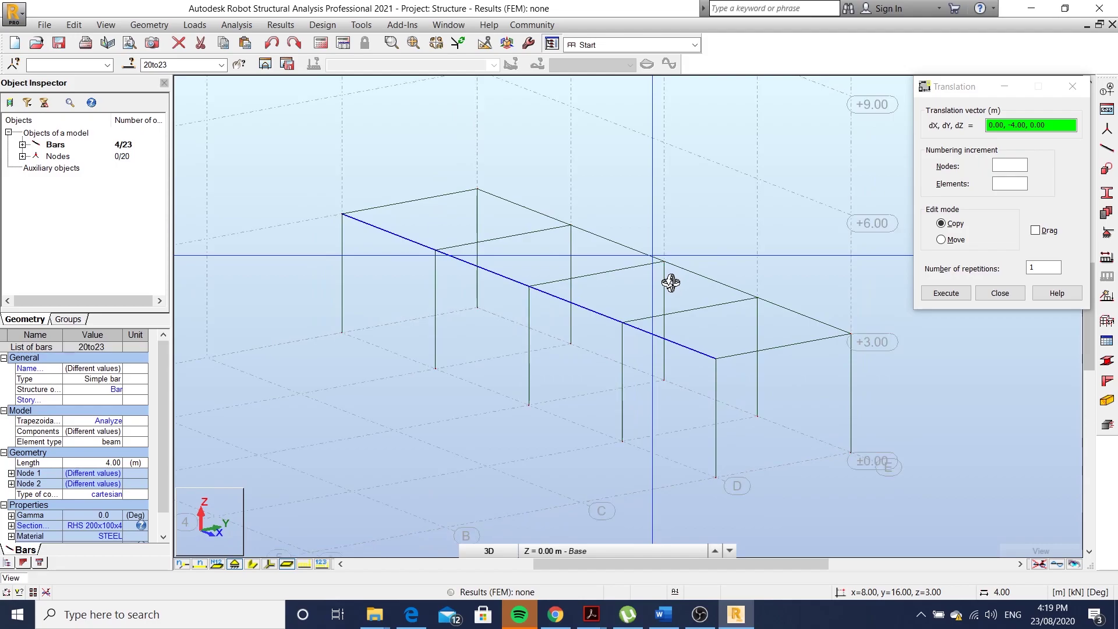
pyautogui.scroll(-1, 604, 270)
pyautogui.rightClick(700, 171)
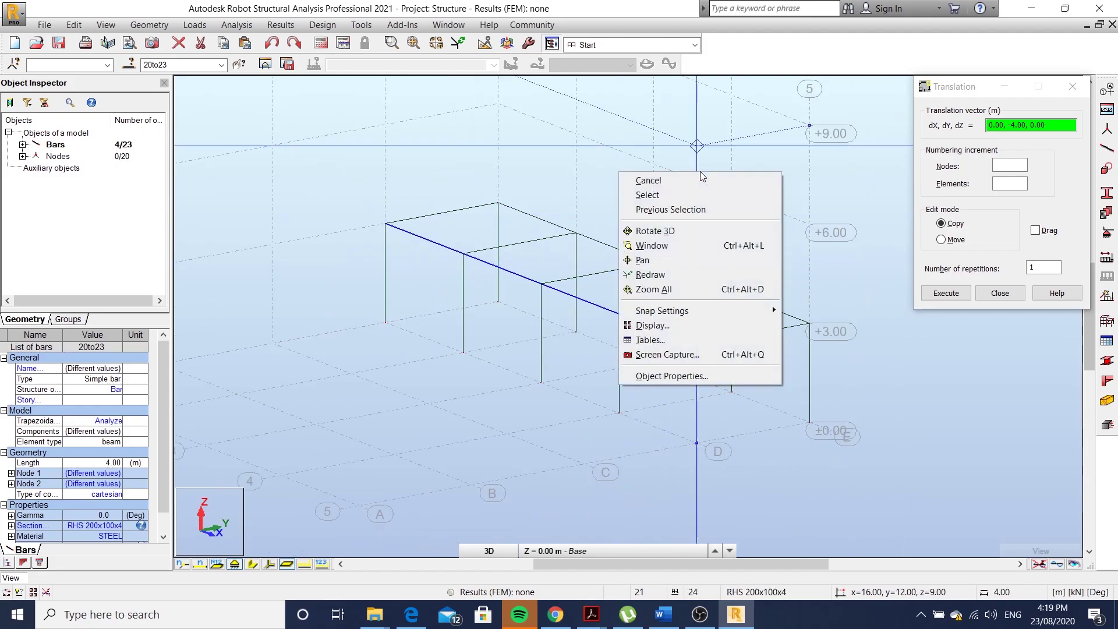
pyautogui.click(692, 195)
pyautogui.scroll(-3, 384, 261)
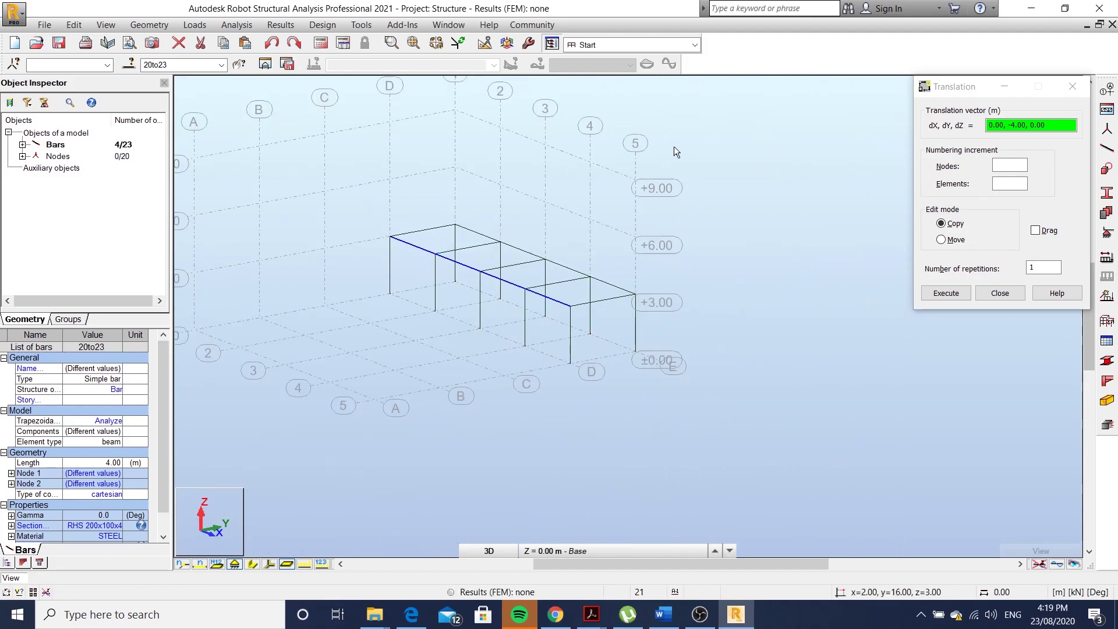
pyautogui.moveTo(365, 399); pyautogui.dragTo(361, 401)
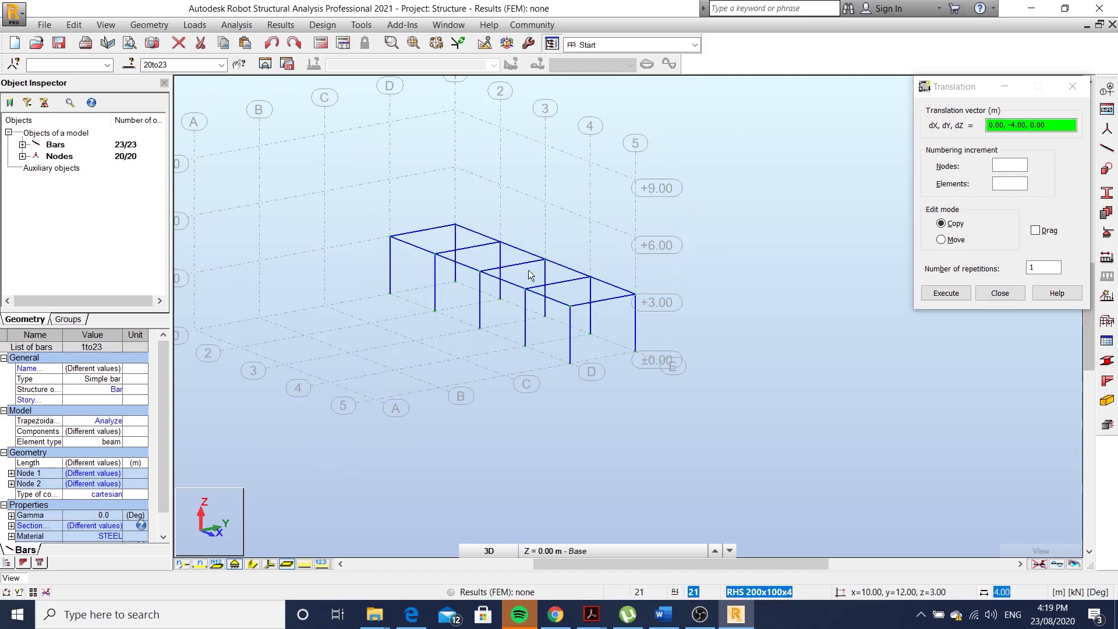
pyautogui.scroll(2, 442, 207)
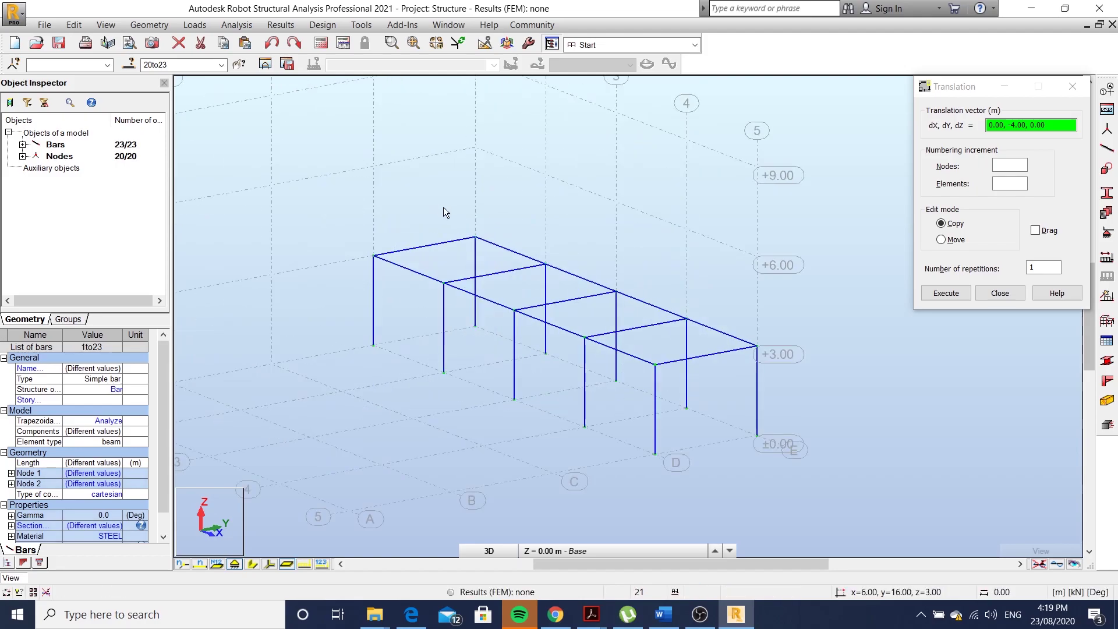
pyautogui.click(1047, 123)
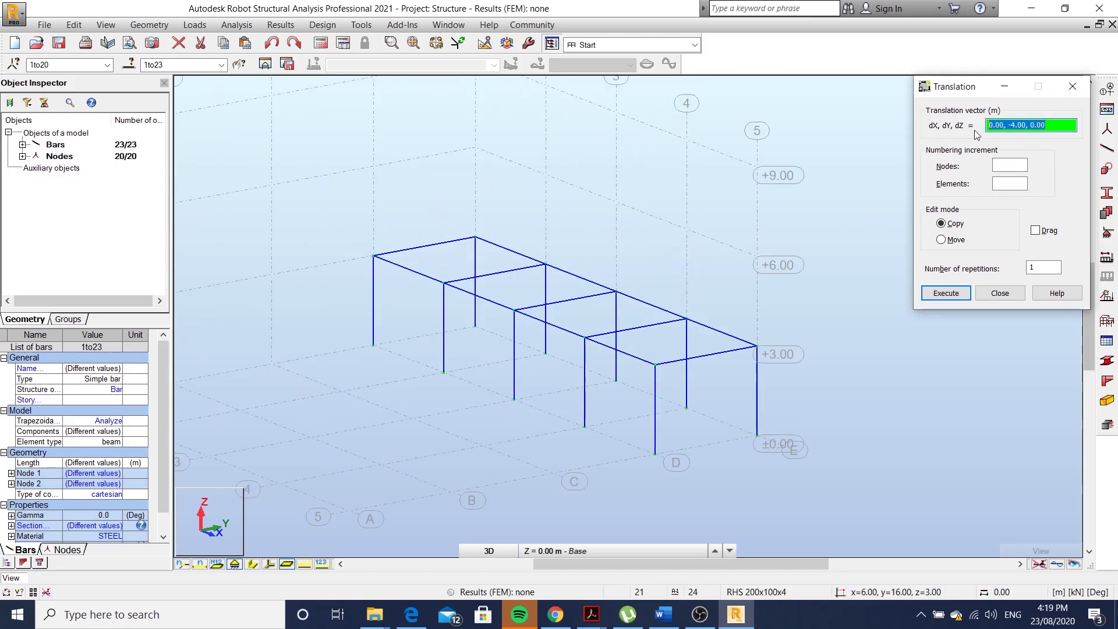
pyautogui.click(655, 455)
pyautogui.click(654, 364)
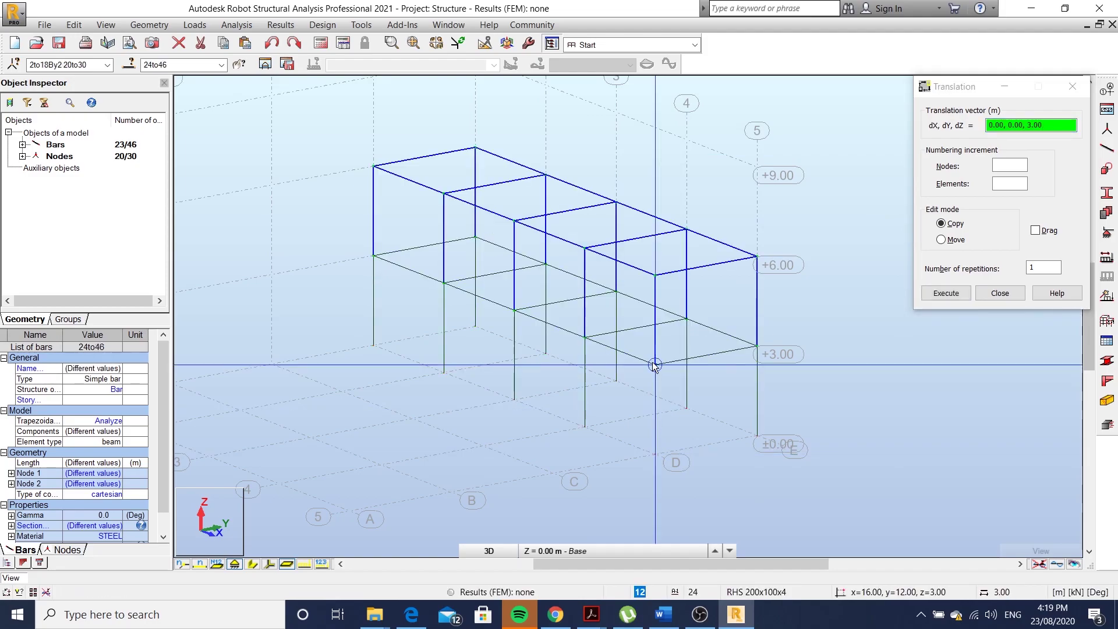
pyautogui.scroll(4, 696, 201)
pyautogui.moveTo(694, 205)
pyautogui.mouseDown(button='middle')
pyautogui.moveTo(711, 231)
pyautogui.moveTo(696, 221)
pyautogui.mouseUp(button='middle')
pyautogui.scroll(3, 711, 232)
pyautogui.scroll(-2, 787, 236)
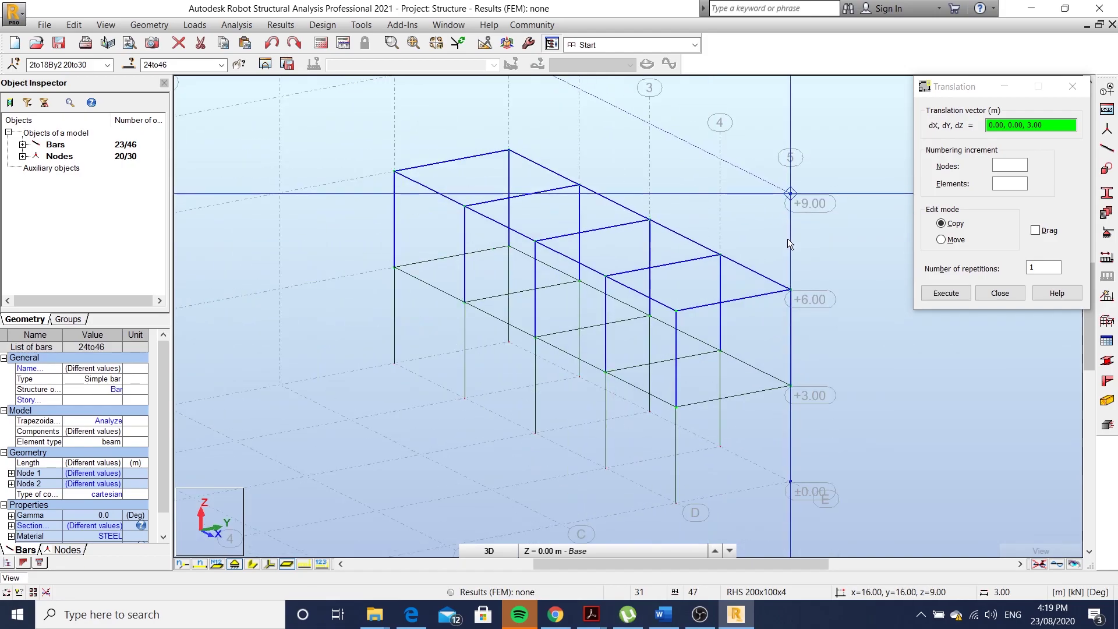
pyautogui.click(1000, 293)
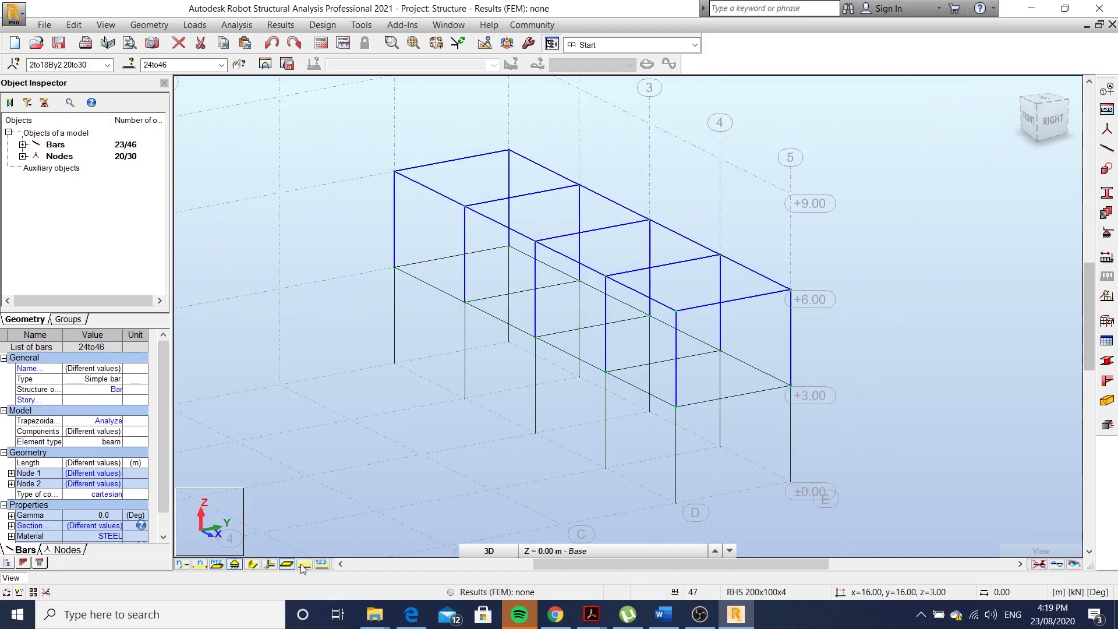
# Step: Display the section shapes of the bars and clear the current selection
pyautogui.click(253, 564)
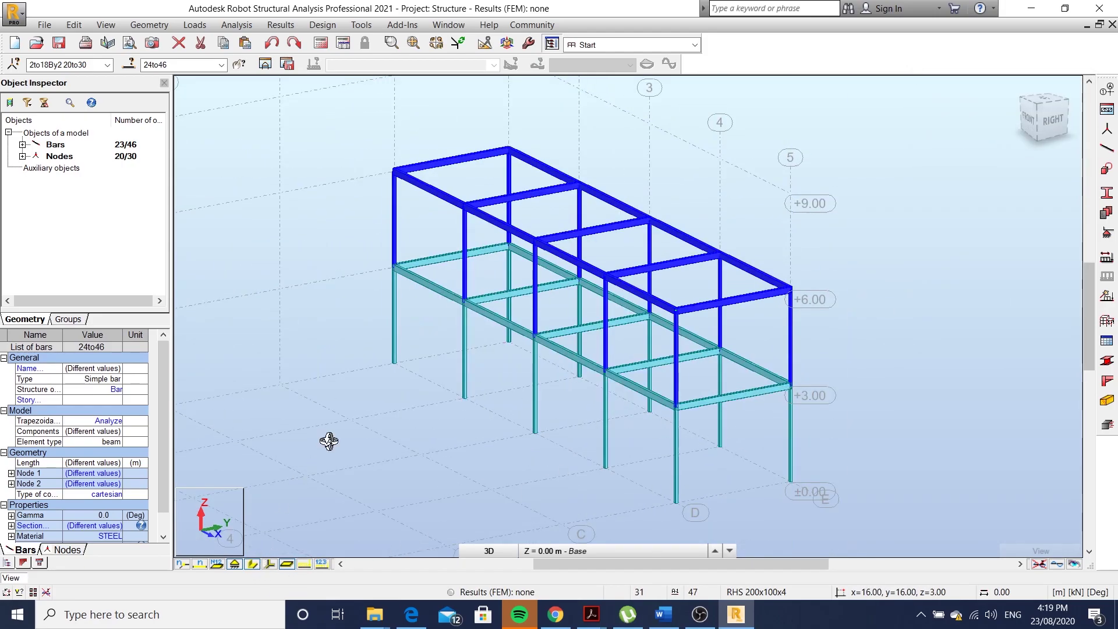
pyautogui.scroll(1, 599, 299)
pyautogui.click(858, 222)
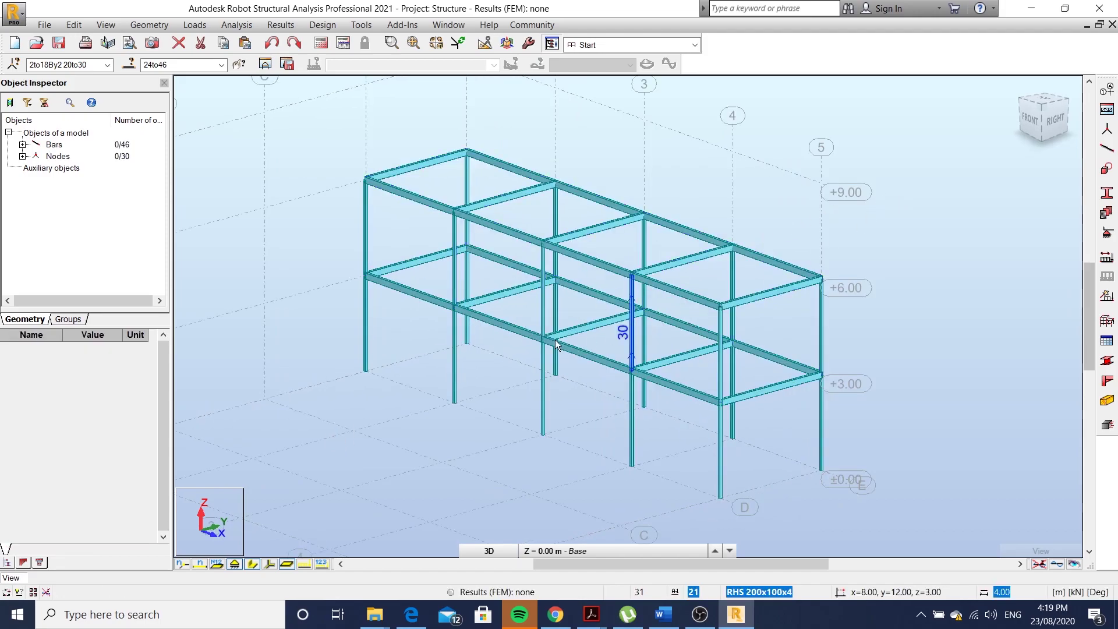
# Step: Select the ten second-storey columns between +3.00 and +6.00 m
pyautogui.keyDown('shift'); pyautogui.moveTo(554, 340); pyautogui.dragTo(505, 312, button='middle'); pyautogui.keyUp('shift')
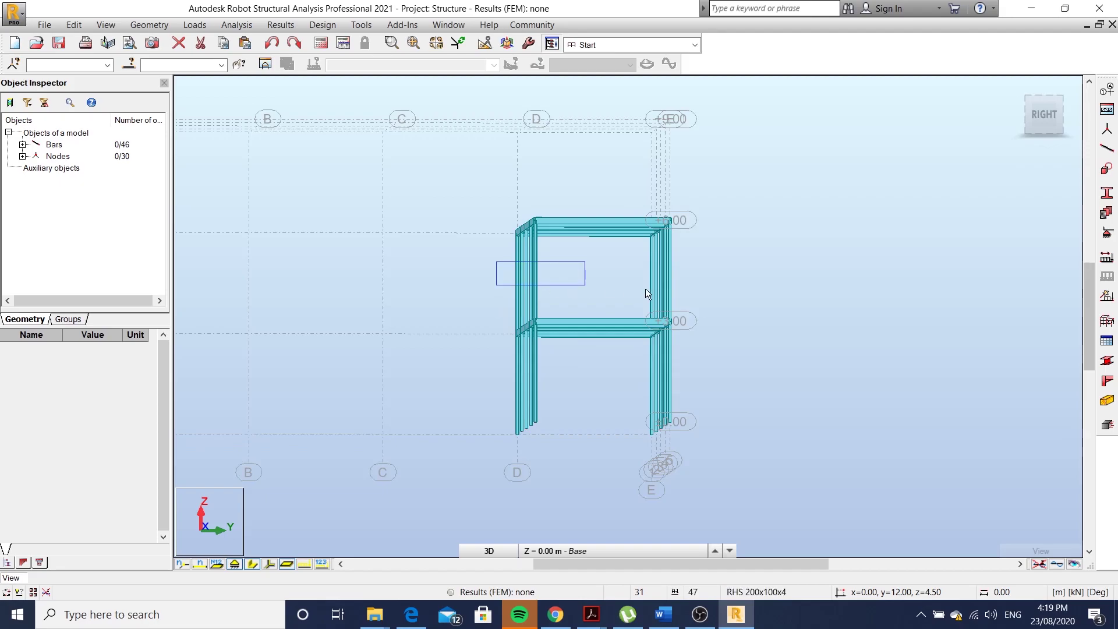
pyautogui.moveTo(492, 290); pyautogui.dragTo(435, 297)
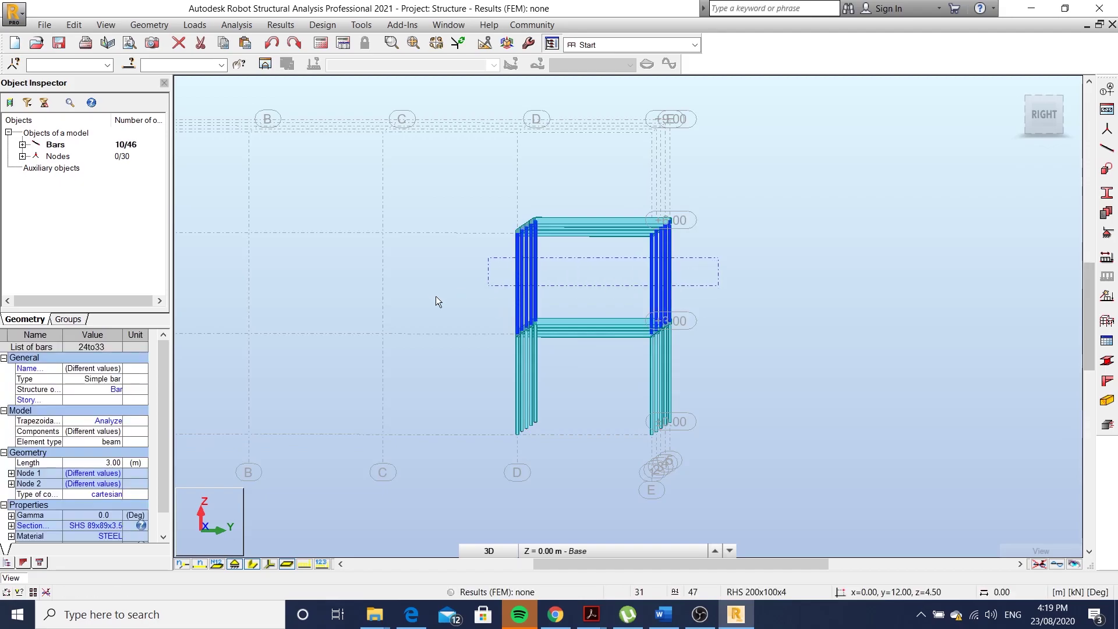
pyautogui.keyDown('shift'); pyautogui.moveTo(437, 298); pyautogui.dragTo(460, 308, button='middle'); pyautogui.keyUp('shift')
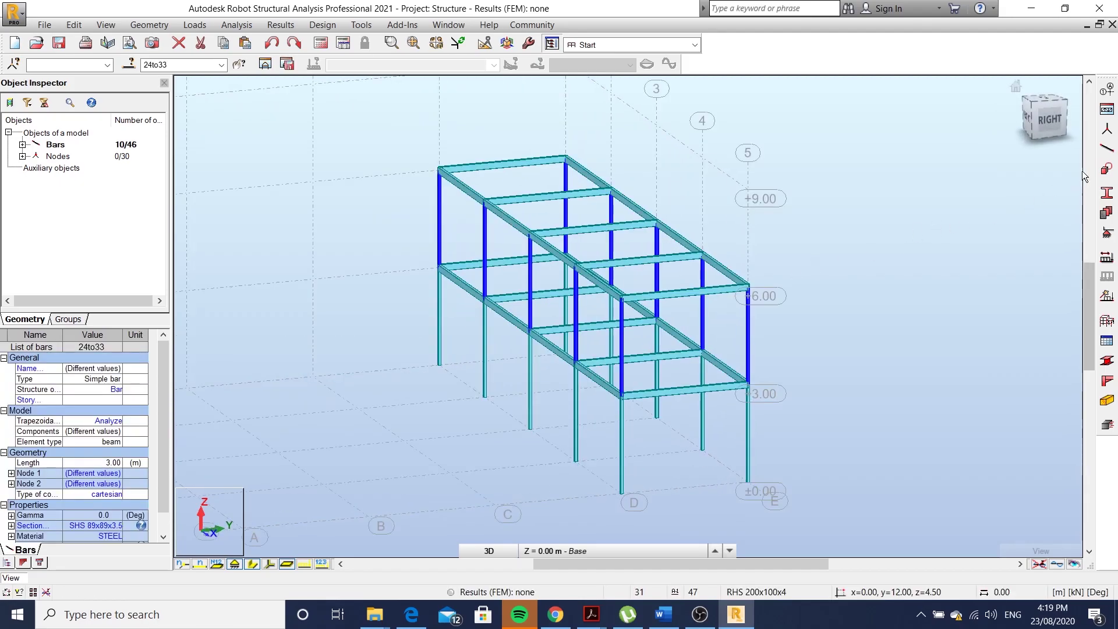
# Step: Set the current section for new bars to SHS 75x75x4 without adding a bar
pyautogui.click(1106, 151)
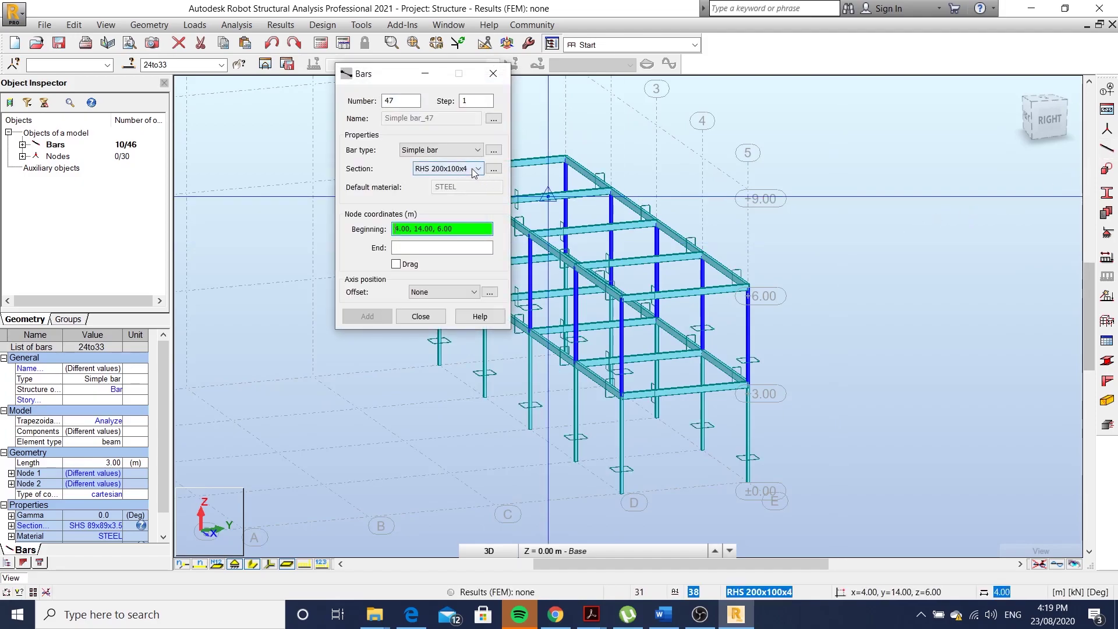
pyautogui.click(477, 168)
pyautogui.click(438, 245)
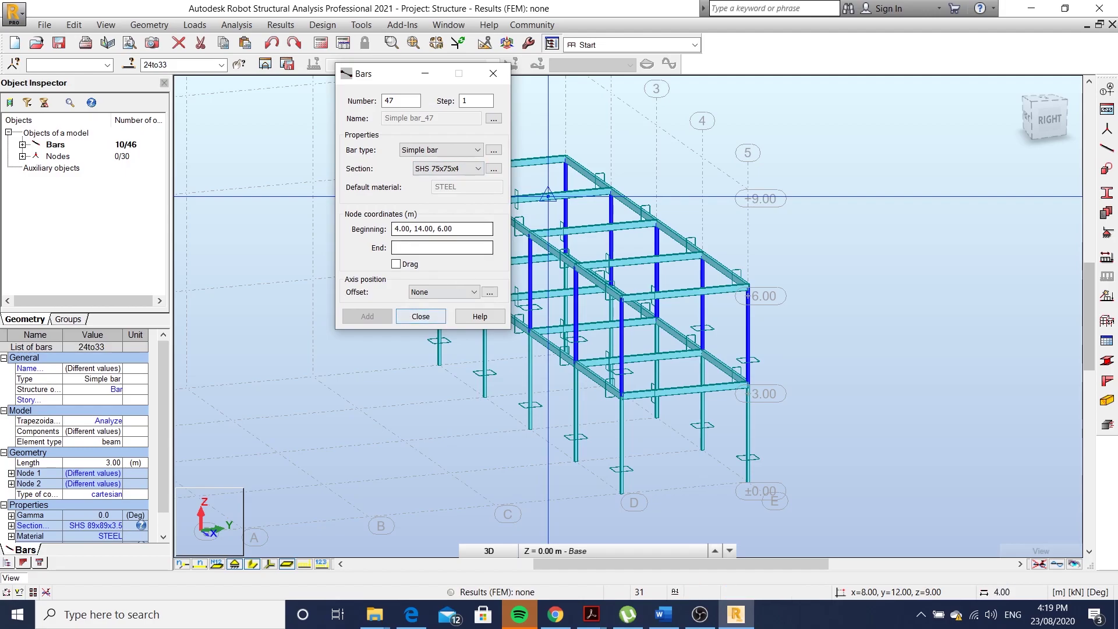
pyautogui.click(548, 196)
pyautogui.click(493, 74)
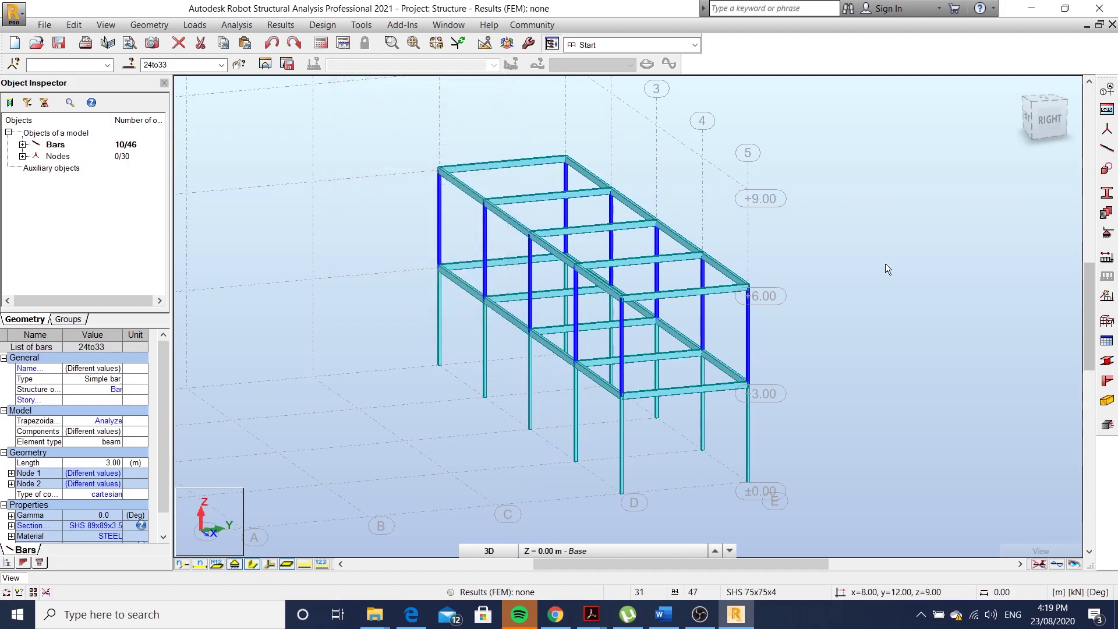
# Step: Assign the SHS 75x75x4 section to the selected second-storey columns
pyautogui.click(1105, 196)
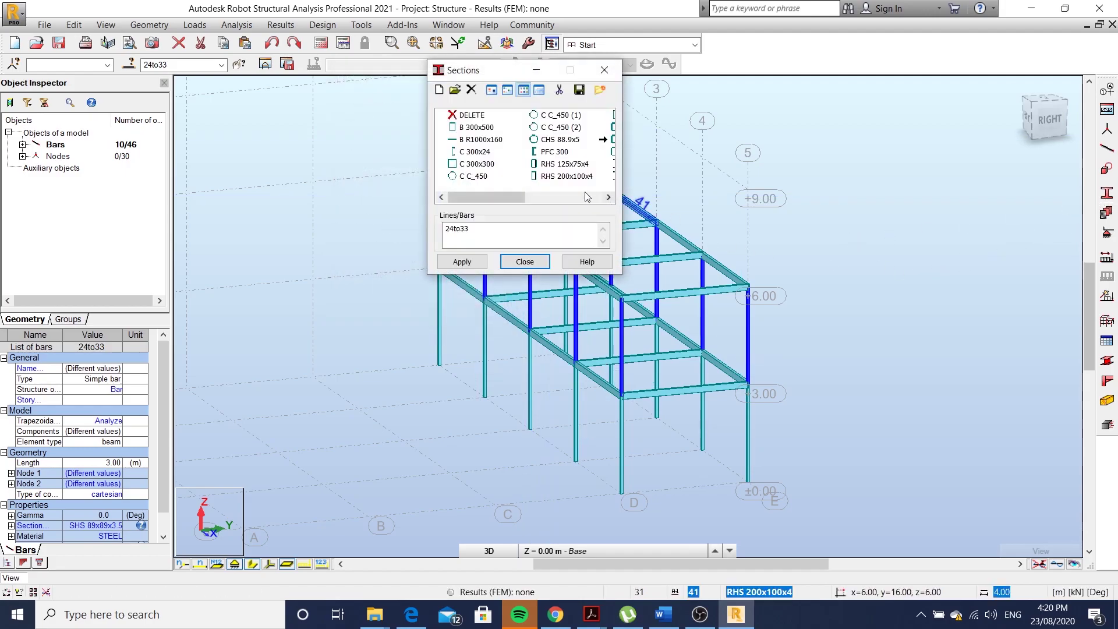
pyautogui.click(608, 197)
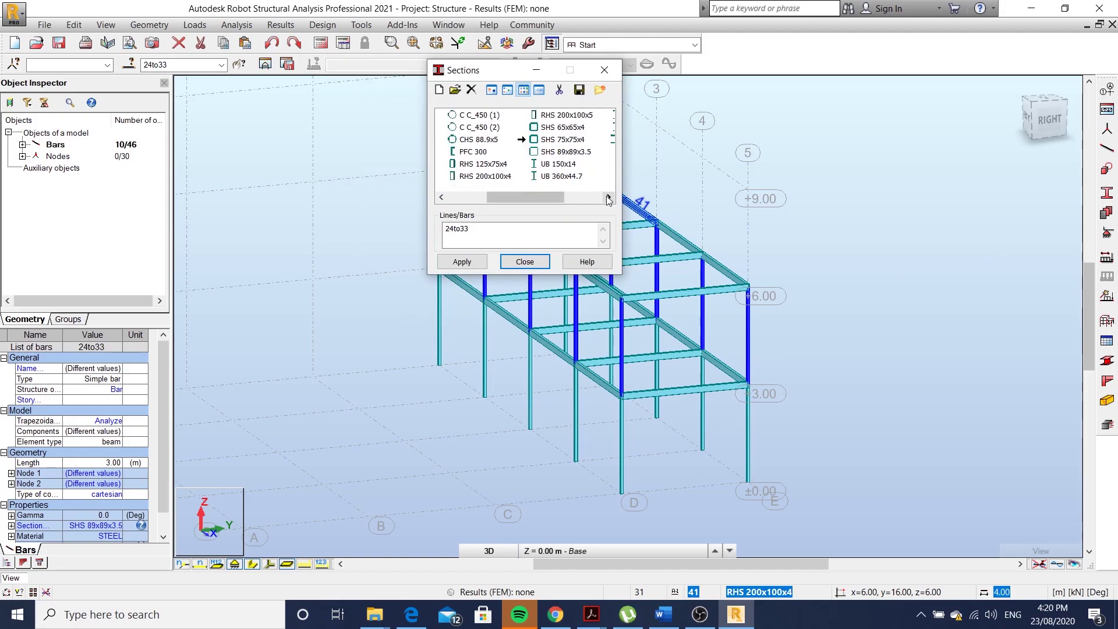
pyautogui.click(607, 197)
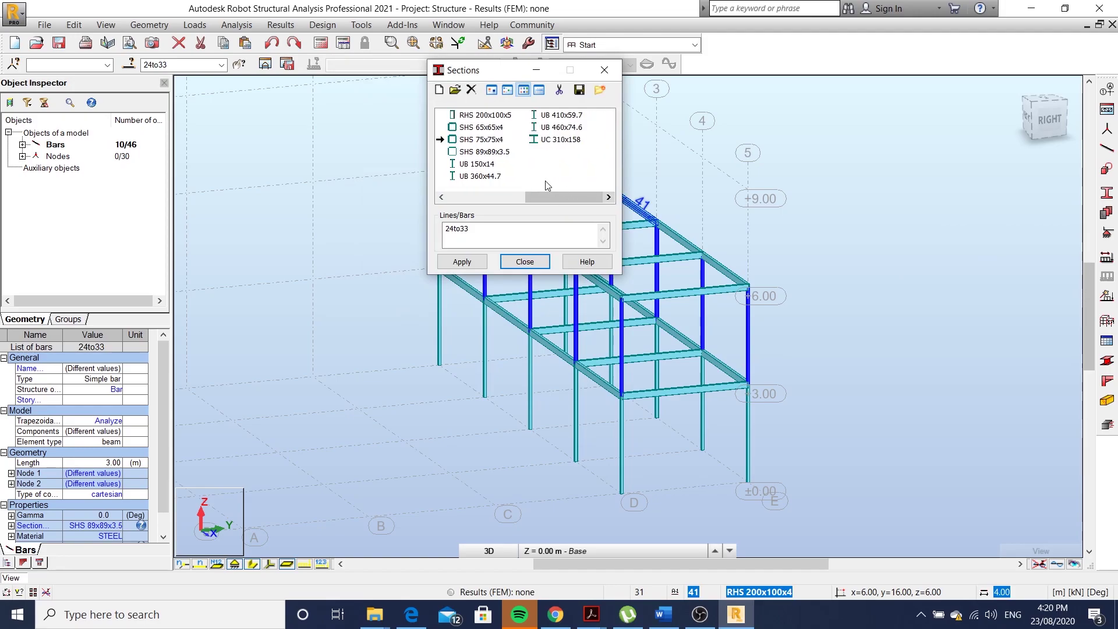
pyautogui.click(473, 267)
# Step: Select the thirteen second-storey roof beams at +6.00 m
pyautogui.moveTo(492, 78); pyautogui.dragTo(328, 84)
pyautogui.moveTo(614, 248); pyautogui.dragTo(669, 243, button='middle')
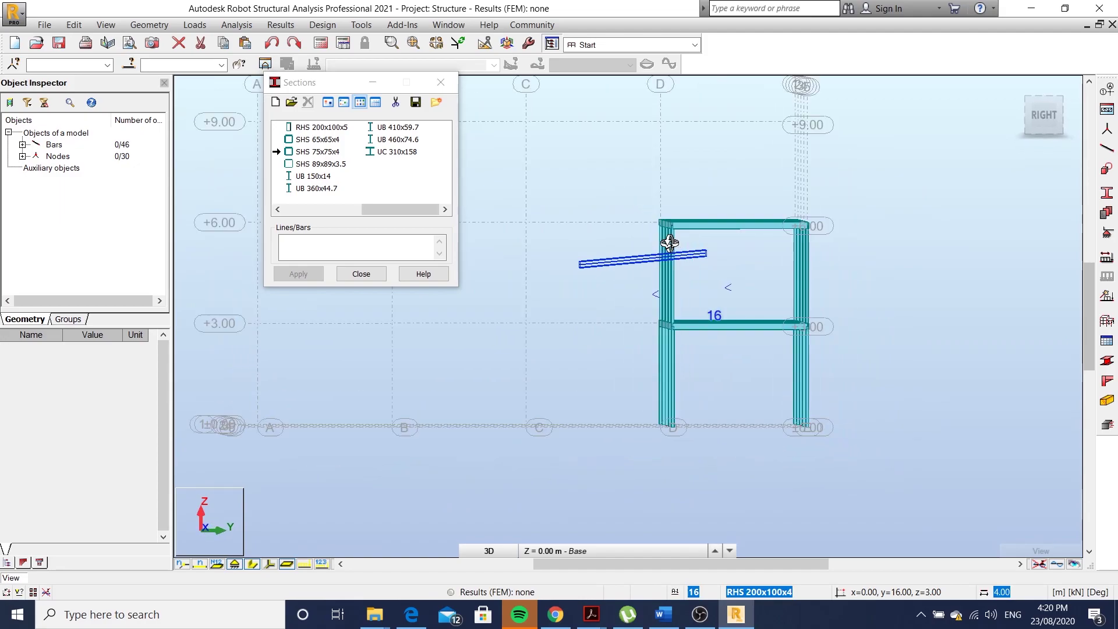
pyautogui.rightClick(628, 193)
pyautogui.click(626, 216)
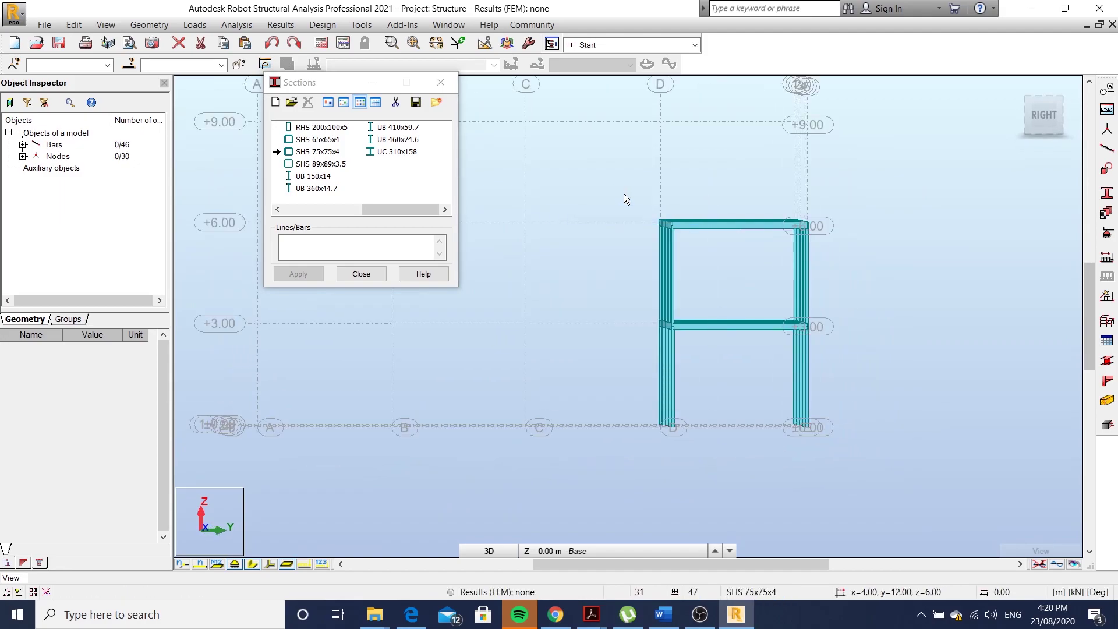
pyautogui.moveTo(622, 188); pyautogui.dragTo(862, 251)
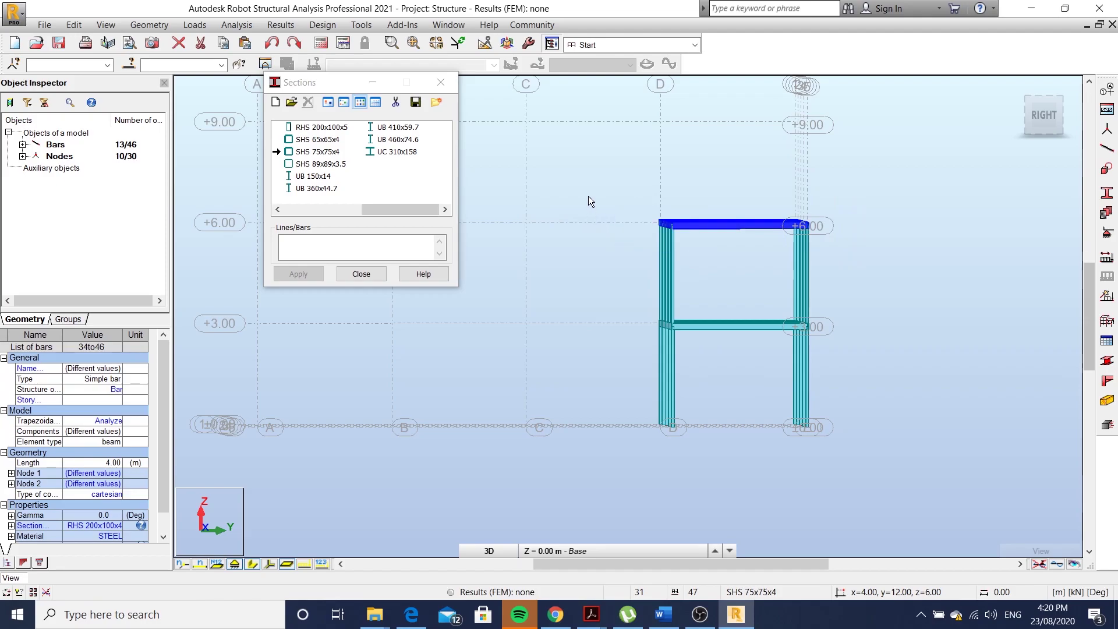
pyautogui.keyDown('shift'); pyautogui.moveTo(588, 196); pyautogui.dragTo(613, 217, button='middle'); pyautogui.keyUp('shift')
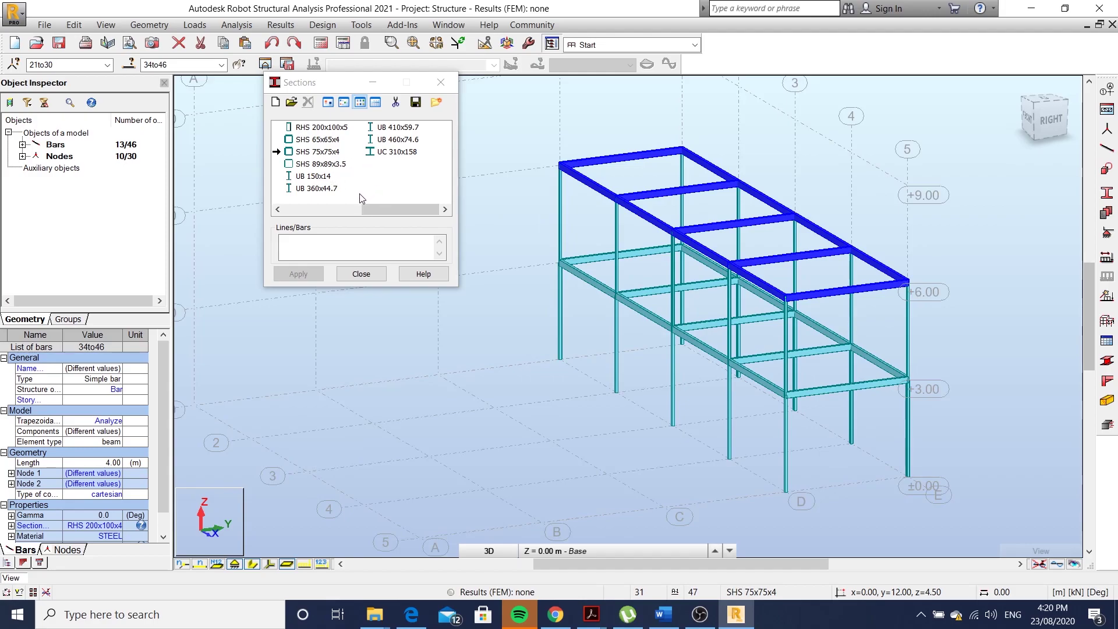
# Step: Assign the RHS 125x75x4 section to the selected roof beams and finish section assignment
pyautogui.click(278, 210)
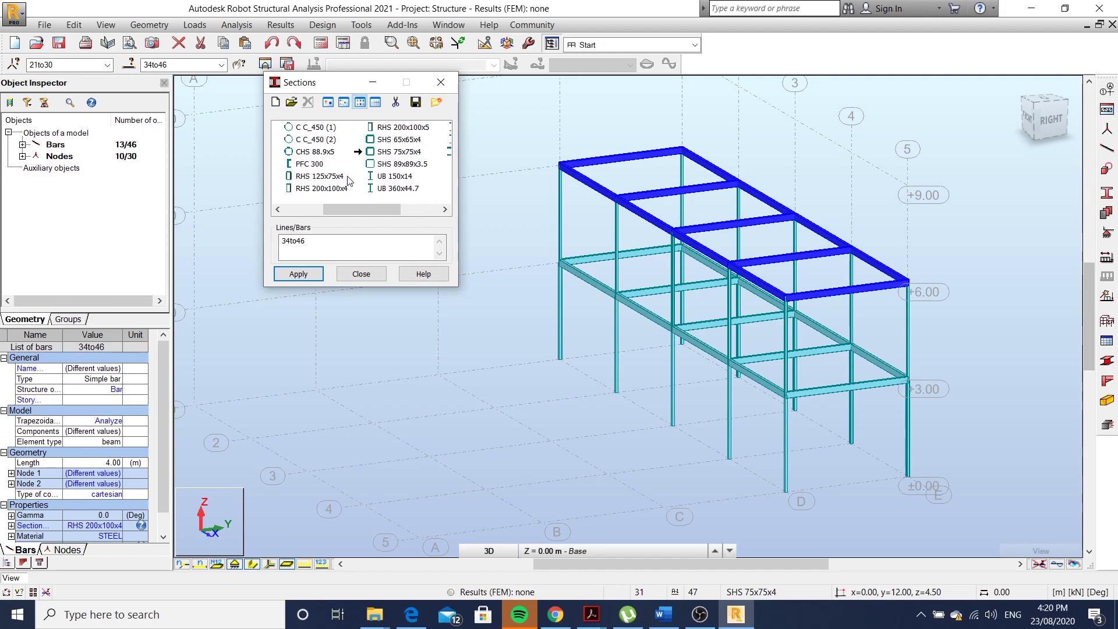
pyautogui.click(306, 280)
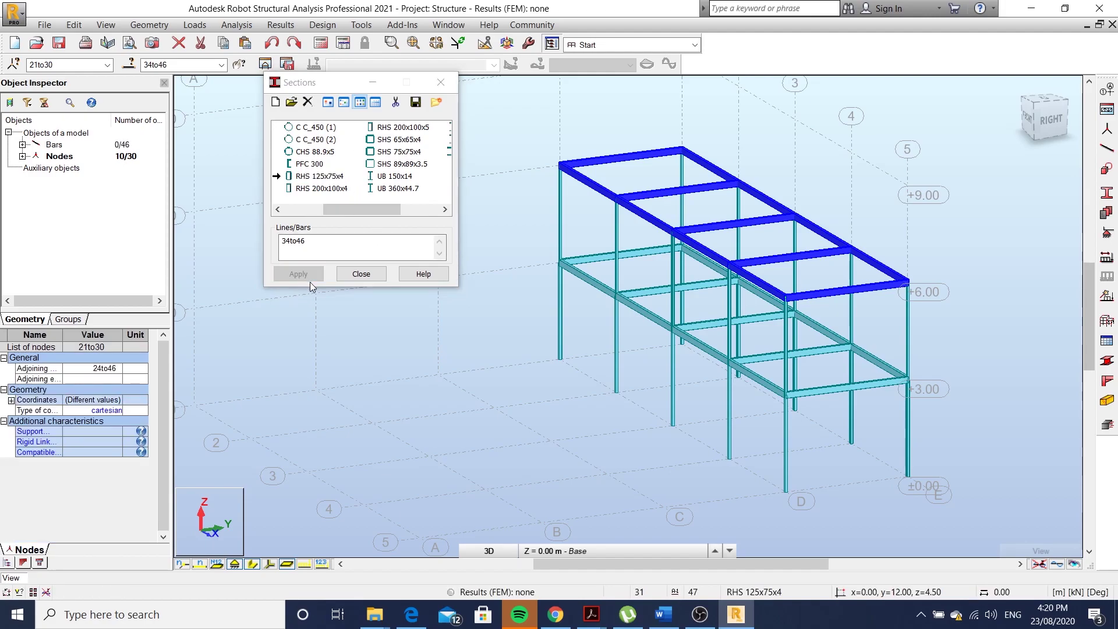
pyautogui.moveTo(478, 350); pyautogui.dragTo(515, 359, button='middle')
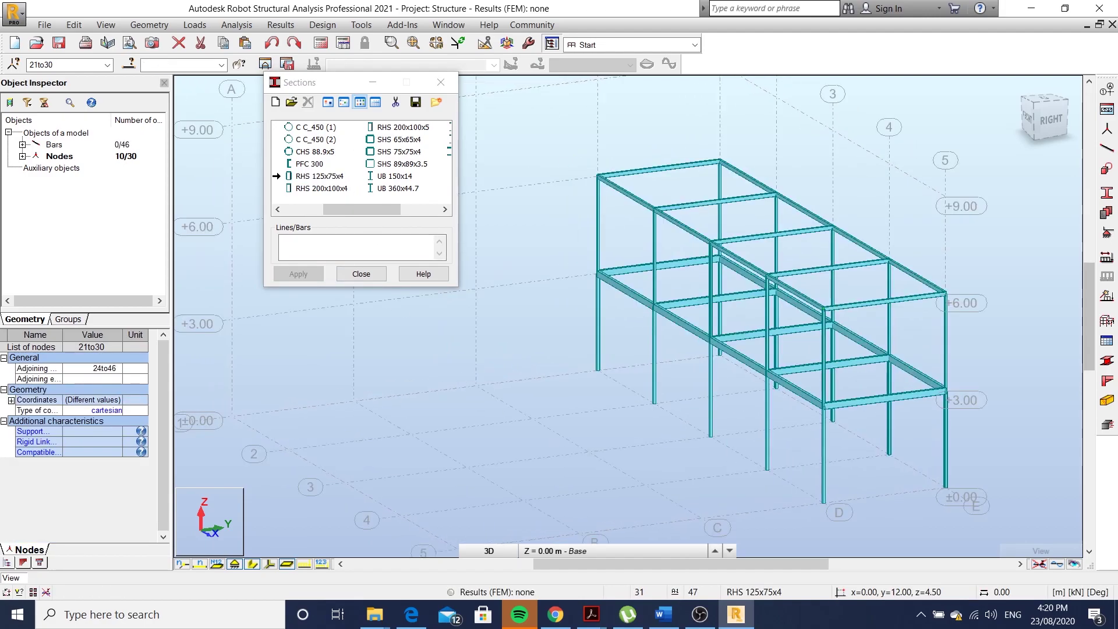
pyautogui.click(361, 273)
# Step: Mark the bars with colours by section and show the section legend
pyautogui.scroll(-2, 466, 267)
pyautogui.rightClick(449, 253)
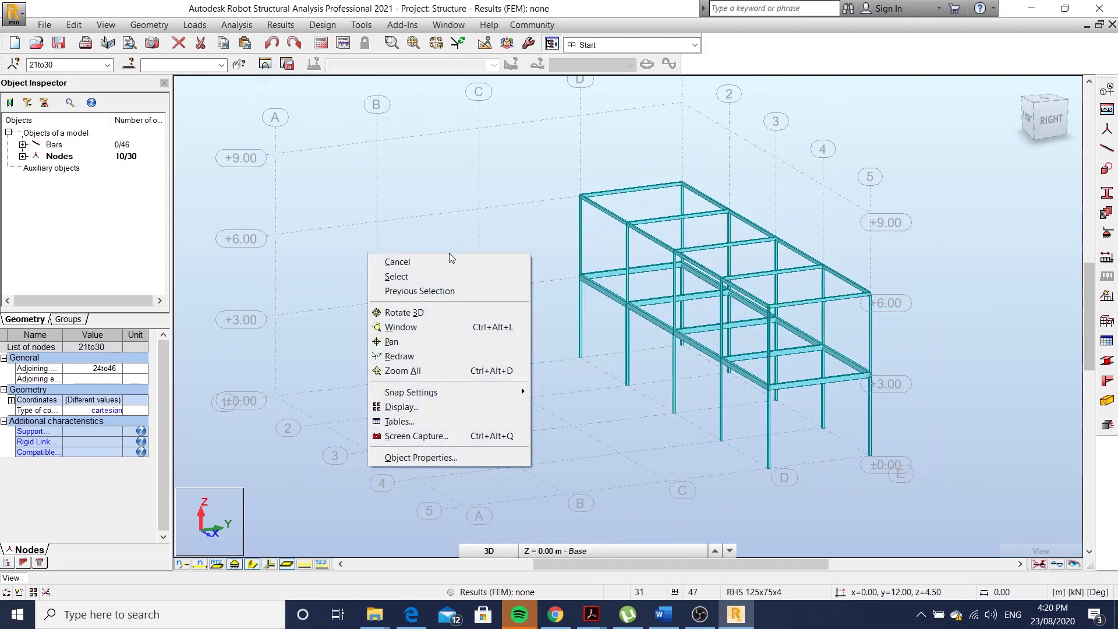
pyautogui.click(431, 406)
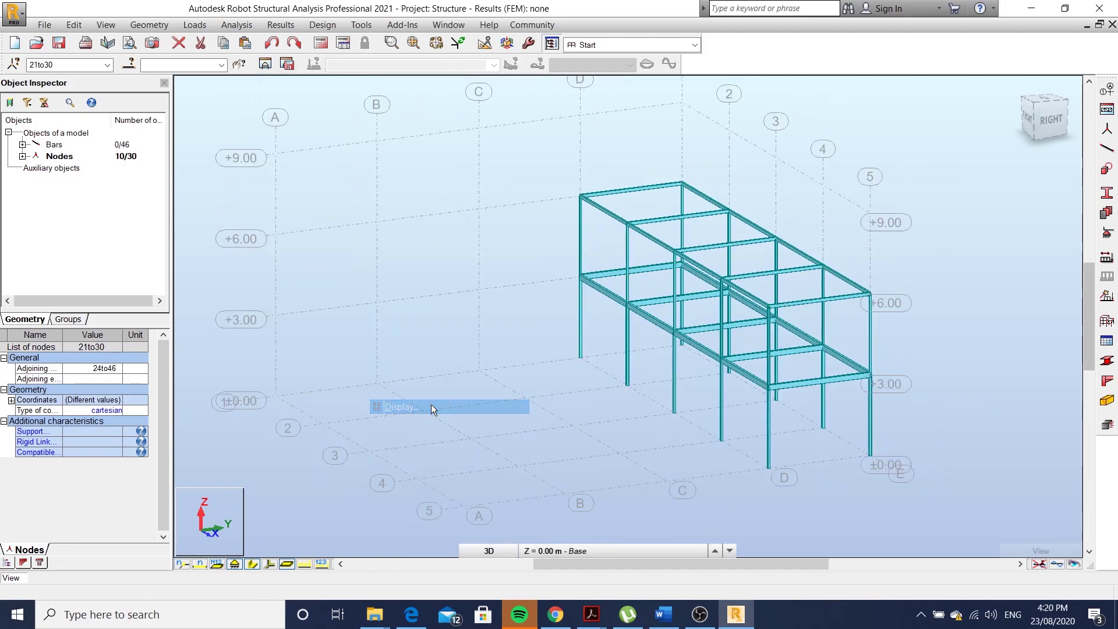
pyautogui.click(61, 154)
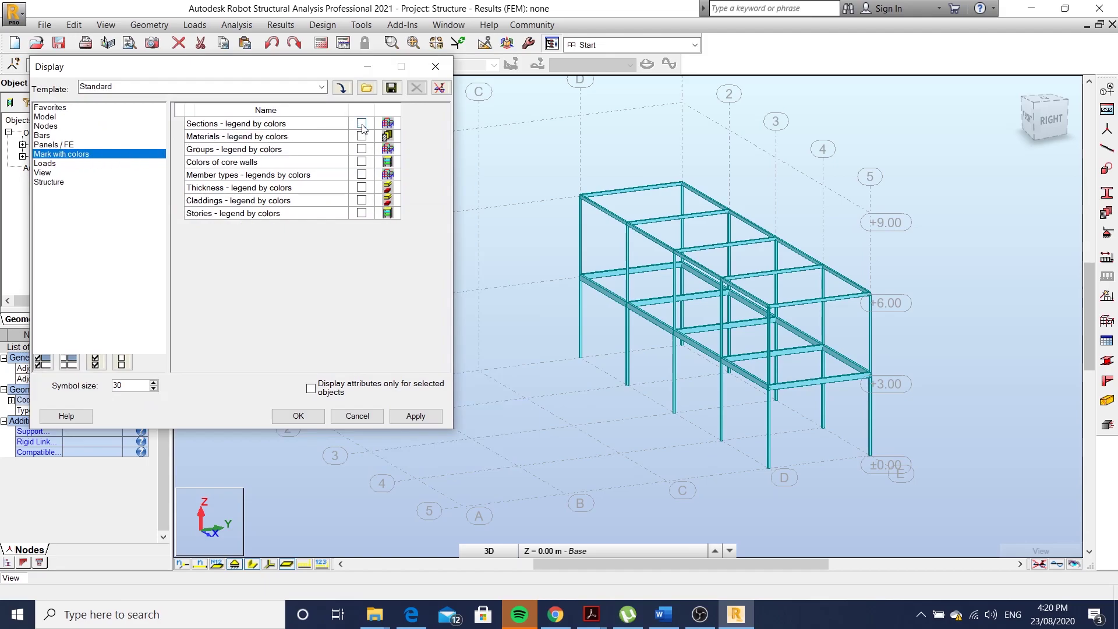
pyautogui.click(416, 416)
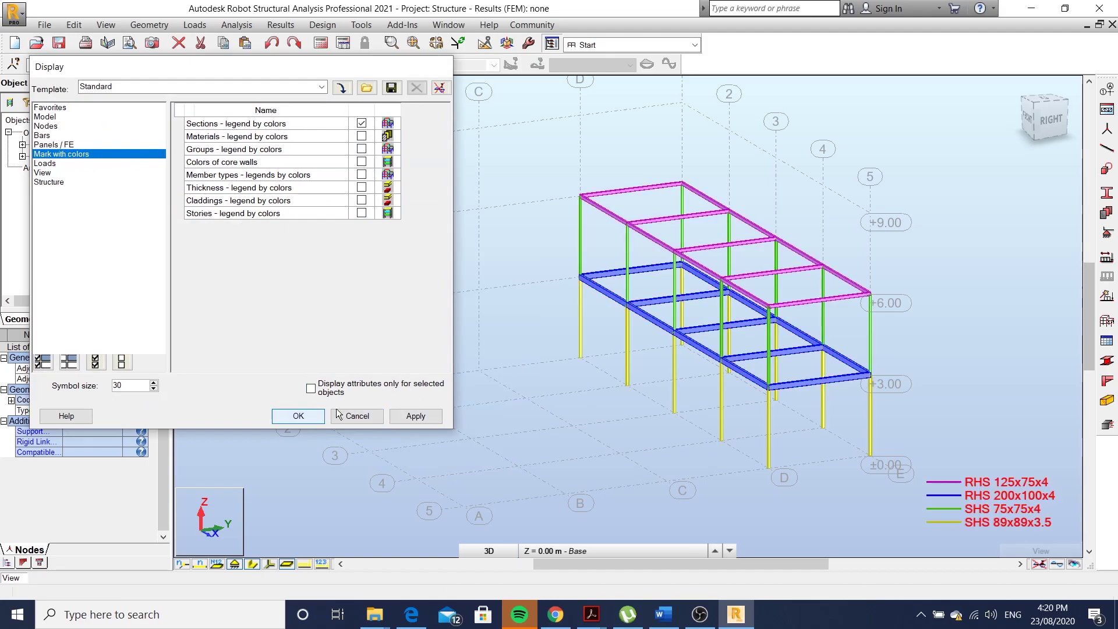
pyautogui.click(339, 415)
pyautogui.keyDown('shift'); pyautogui.moveTo(555, 387); pyautogui.dragTo(692, 285, button='middle'); pyautogui.keyUp('shift')
pyautogui.scroll(3, 738, 246)
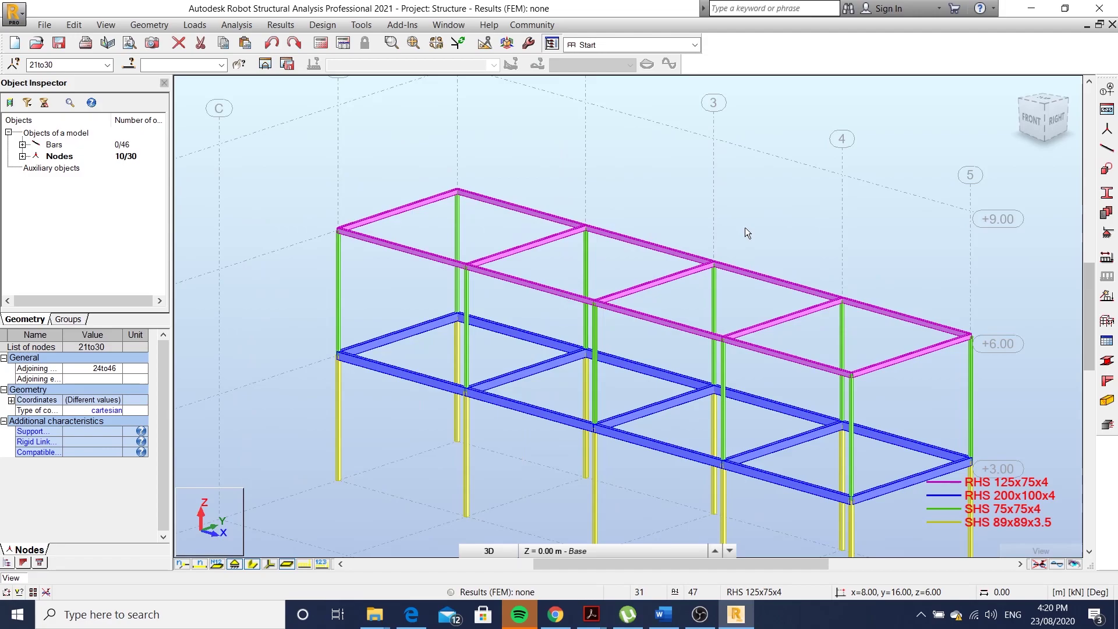
# Step: Select the two +6.00 m roof beams on axis E between axes 2 and 4 and start a translation
pyautogui.scroll(2, 745, 228)
pyautogui.click(722, 293)
pyautogui.keyDown('ctrl'); pyautogui.click(658, 274); pyautogui.keyUp('ctrl')
pyautogui.hotkey('ctrl', 't')
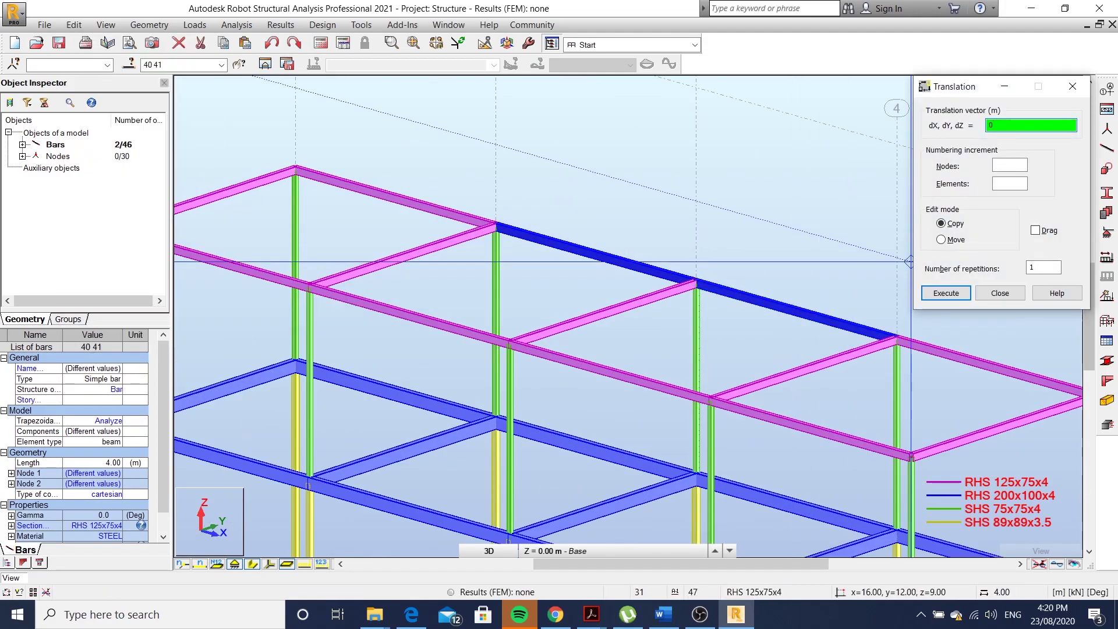
# Step: Try to copy the two selected roof beams by translation
pyautogui.click(960, 294)
pyautogui.moveTo(763, 278)
pyautogui.keyDown('shift'); pyautogui.mouseDown(button='middle')
pyautogui.moveTo(734, 272)
pyautogui.moveTo(756, 276)
pyautogui.mouseUp(button='middle'); pyautogui.keyUp('shift')
pyautogui.rightClick(816, 220)
pyautogui.click(819, 227)
pyautogui.hotkey('ctrl', 'z')
# Step: Copy the two selected roof beams 0.2 m upward by translation
pyautogui.click(1018, 125)
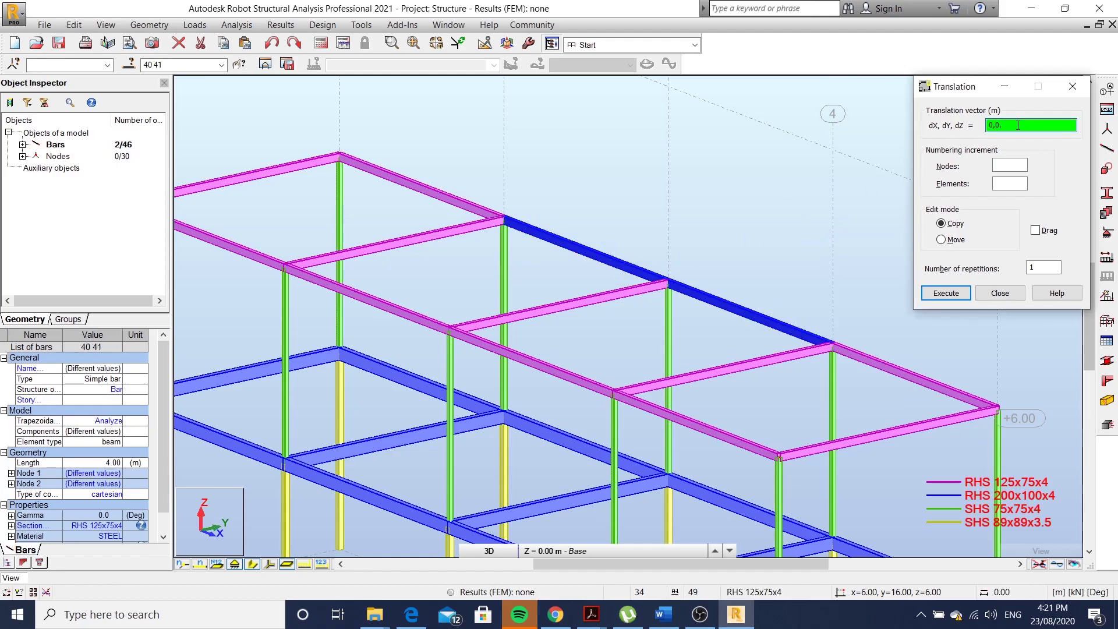
pyautogui.write('0.2')
pyautogui.click(957, 293)
pyautogui.keyDown('shift'); pyautogui.moveTo(647, 280); pyautogui.dragTo(650, 323, button='middle'); pyautogui.keyUp('shift')
pyautogui.click(989, 295)
# Step: Copy the second-storey column at axes E and 3 onto the midpoints of the two raised beams
pyautogui.click(650, 324)
pyautogui.hotkey('ctrl', 't')
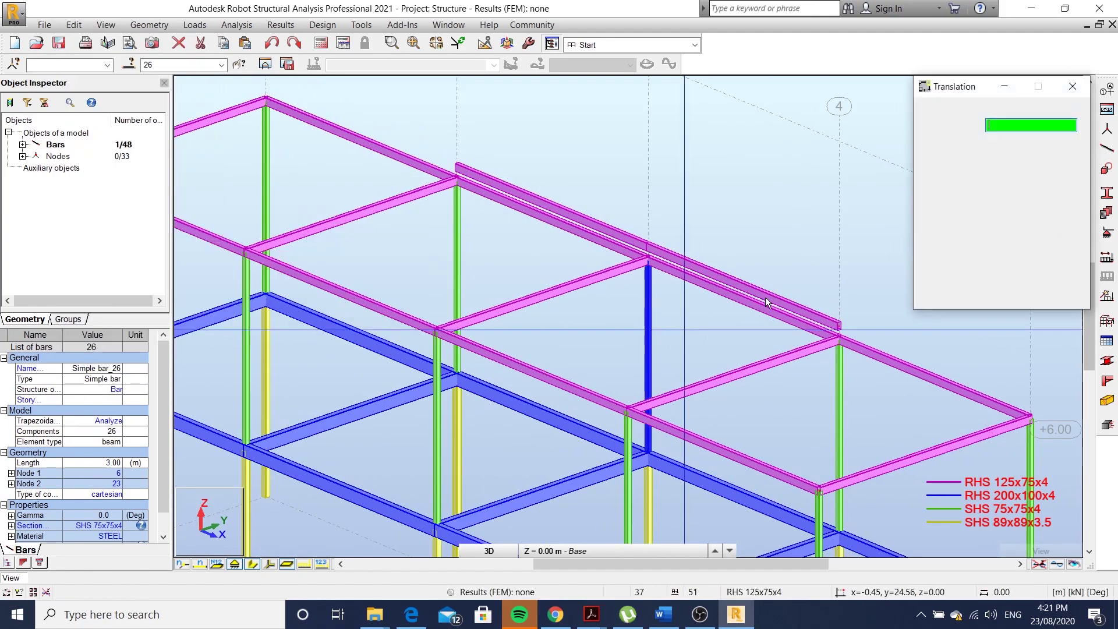
pyautogui.click(648, 456)
pyautogui.click(743, 285)
pyautogui.click(553, 207)
pyautogui.scroll(-3, 581, 257)
pyautogui.keyDown('shift'); pyautogui.moveTo(581, 256); pyautogui.dragTo(607, 279, button='middle'); pyautogui.keyUp('shift')
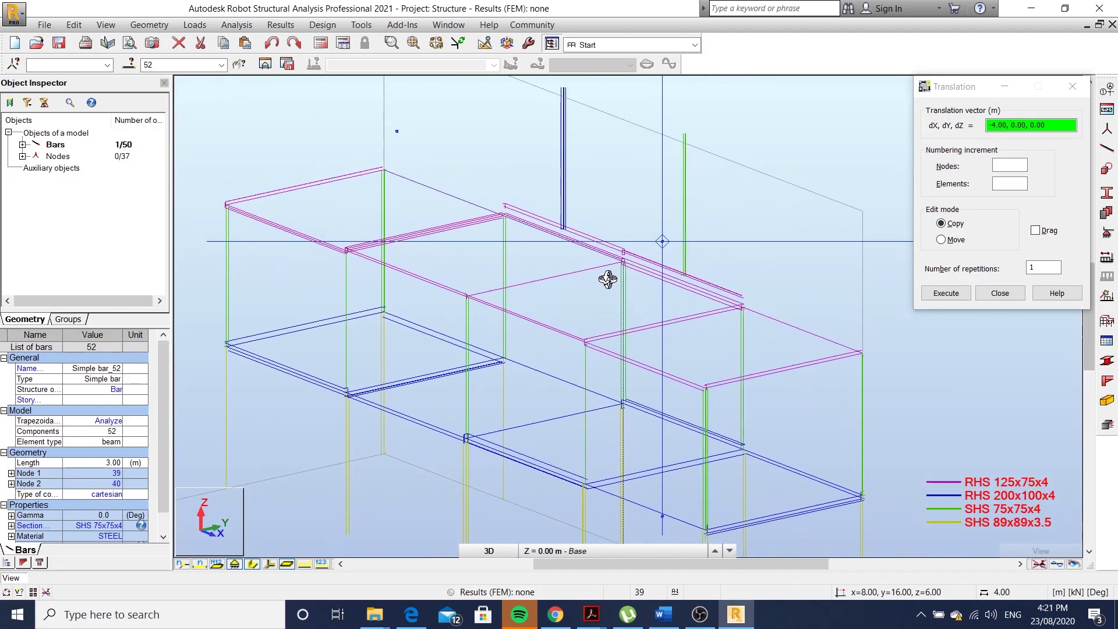
# Step: Delete the two raised helper beams beneath the copied columns
pyautogui.scroll(3, 617, 259)
pyautogui.press('Escape')
pyautogui.keyDown('shift'); pyautogui.moveTo(664, 256); pyautogui.dragTo(739, 251, button='middle'); pyautogui.keyUp('shift')
pyautogui.scroll(-2, 577, 224)
pyautogui.moveTo(620, 247); pyautogui.dragTo(591, 217)
pyautogui.press('Delete')
pyautogui.keyDown('shift'); pyautogui.moveTo(602, 215); pyautogui.dragTo(615, 215, button='middle'); pyautogui.keyUp('shift')
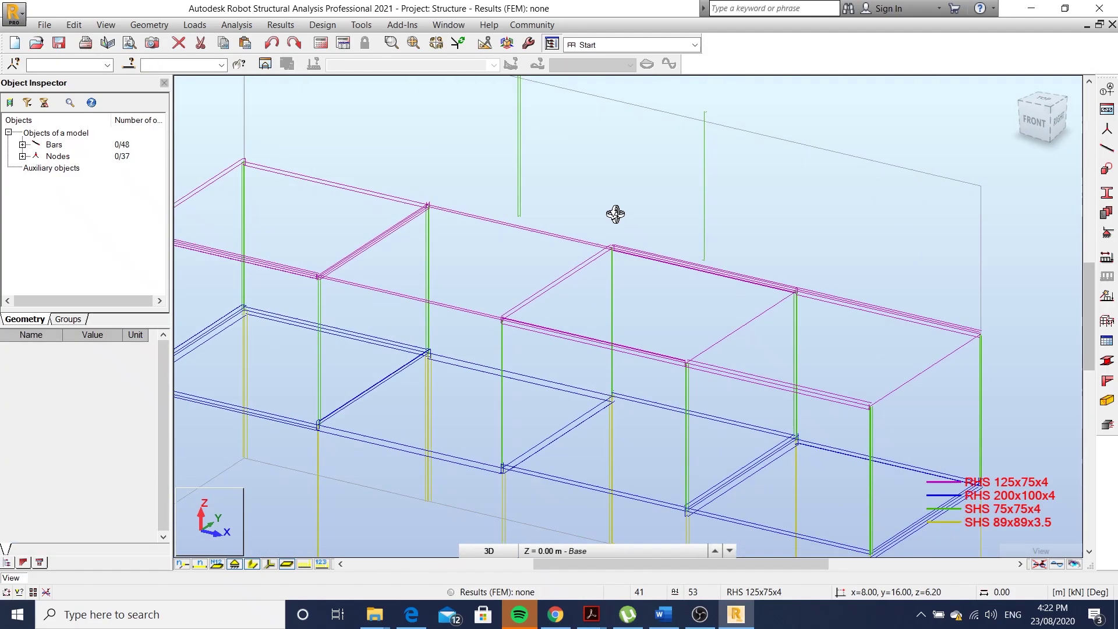
# Step: Delete the three leftover nodes of the raised beams at z = 6.20 m
pyautogui.scroll(2, 616, 238)
pyautogui.click(610, 238)
pyautogui.press('Delete')
pyautogui.moveTo(862, 270)
pyautogui.mouseDown()
pyautogui.moveTo(945, 298)
pyautogui.moveTo(946, 309)
pyautogui.mouseUp()
pyautogui.press('Delete')
pyautogui.scroll(2, 319, 163)
pyautogui.click(325, 177)
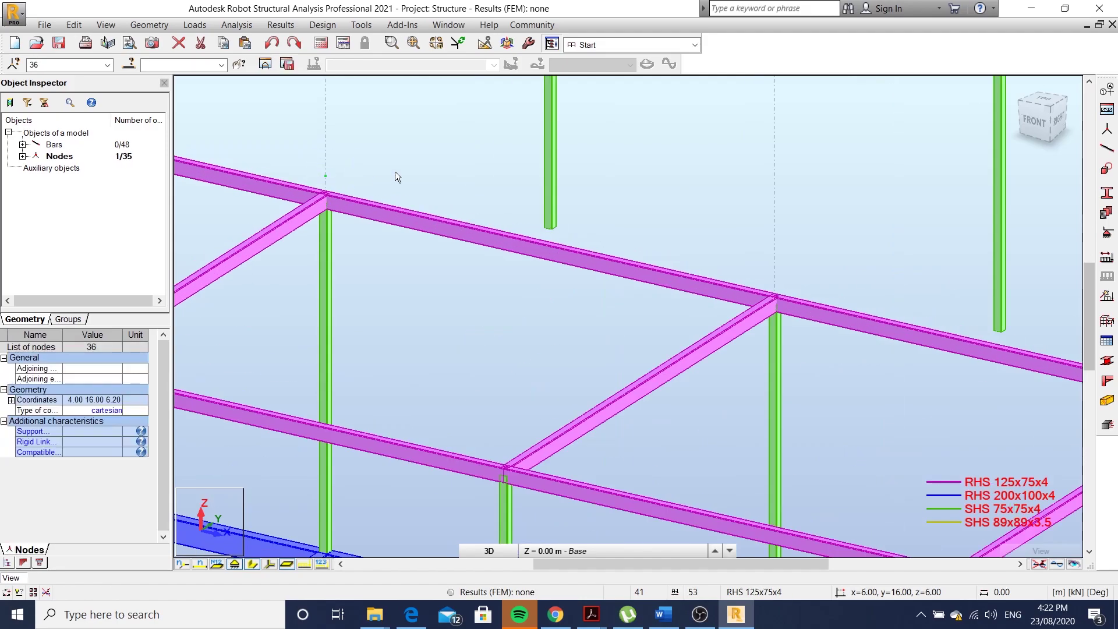
pyautogui.press('Delete')
# Step: Select the two third-storey columns and assign them the SHS 65x65x4 section
pyautogui.scroll(-4, 407, 271)
pyautogui.scroll(-1, 537, 264)
pyautogui.keyDown('shift'); pyautogui.moveTo(537, 264); pyautogui.dragTo(466, 264, button='middle'); pyautogui.keyUp('shift')
pyautogui.moveTo(719, 155); pyautogui.dragTo(553, 245)
pyautogui.click(1106, 192)
pyautogui.click(387, 207)
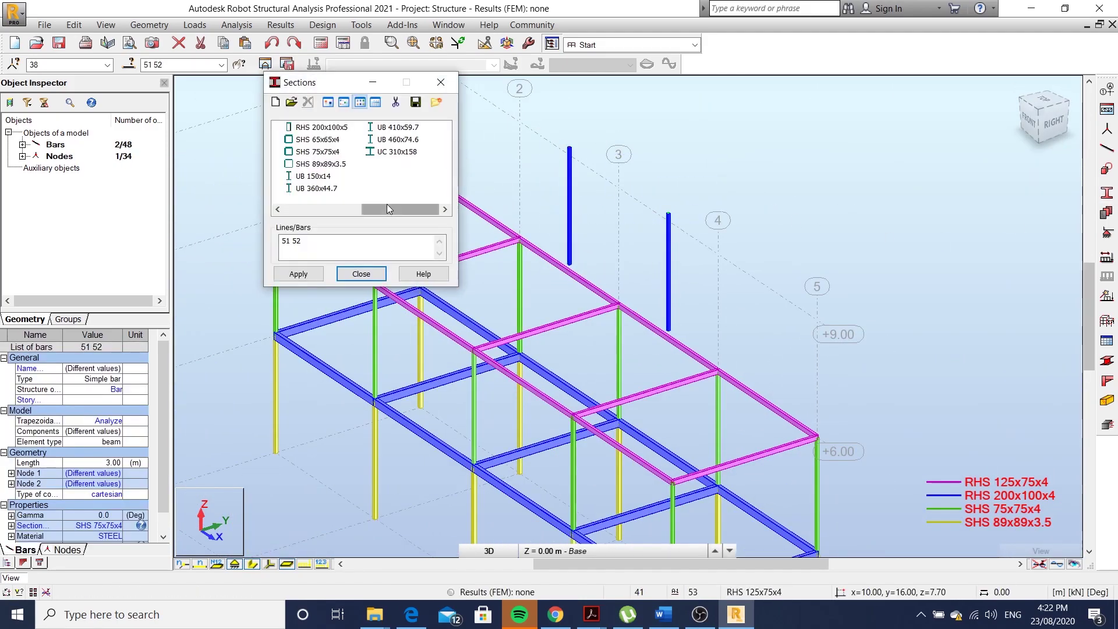
pyautogui.click(317, 139)
pyautogui.click(298, 274)
pyautogui.click(349, 277)
# Step: Draw an RHS 200x100x4 beam connecting the bases of the two third-storey columns
pyautogui.keyDown('shift'); pyautogui.moveTo(810, 223); pyautogui.dragTo(868, 223, button='middle'); pyautogui.keyUp('shift')
pyautogui.scroll(1, 845, 222)
pyautogui.click(1106, 148)
pyautogui.click(448, 168)
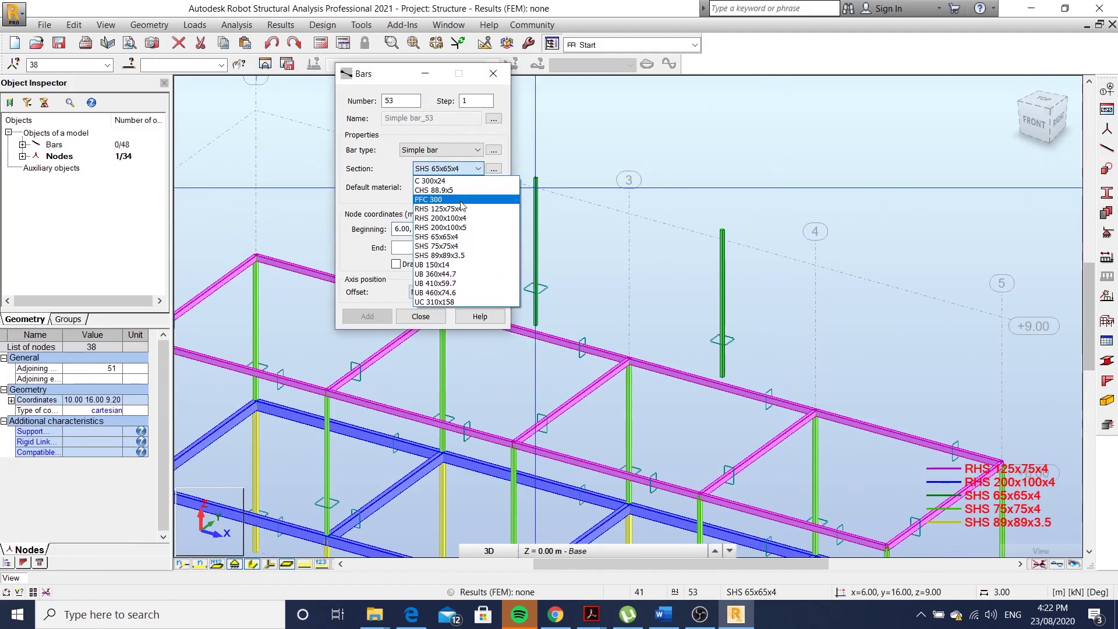
pyautogui.click(443, 220)
pyautogui.click(442, 229)
pyautogui.click(535, 325)
pyautogui.keyDown('shift'); pyautogui.moveTo(582, 302); pyautogui.dragTo(652, 280, button='middle'); pyautogui.keyUp('shift')
pyautogui.scroll(2, 746, 245)
pyautogui.scroll(-1, 745, 244)
pyautogui.click(421, 316)
# Step: Copy the +3.00 m crossbeam on axis 4 to the bases of both third-storey columns
pyautogui.scroll(-1, 582, 349)
pyautogui.moveTo(582, 466); pyautogui.dragTo(569, 300, button='middle')
pyautogui.click(681, 432)
pyautogui.click(73, 25)
pyautogui.click(256, 207)
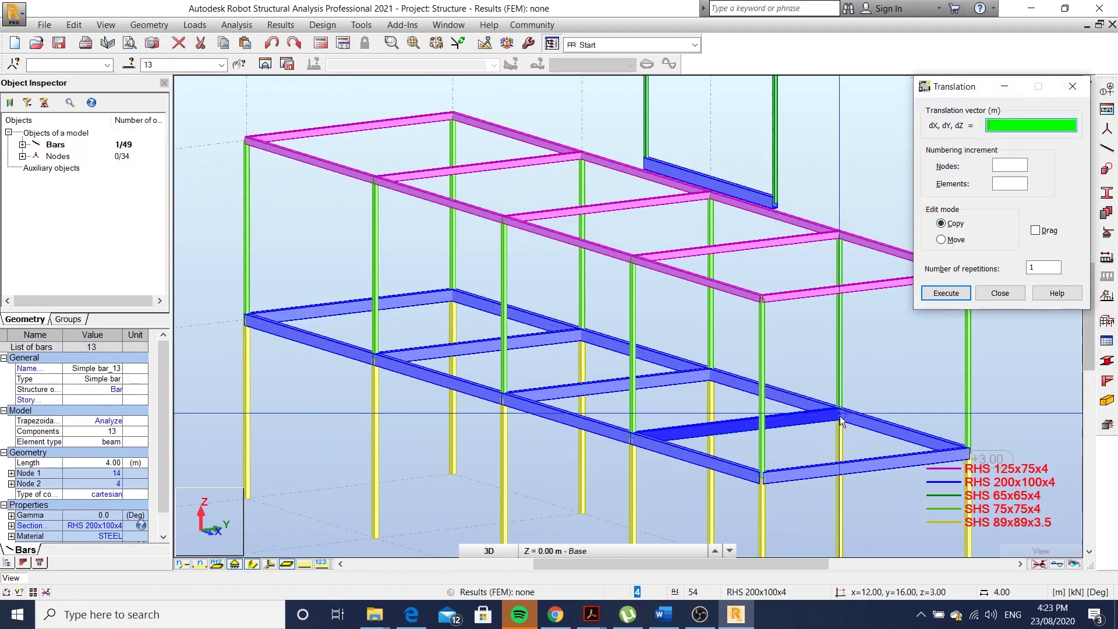
pyautogui.click(839, 413)
pyautogui.click(775, 202)
pyautogui.scroll(3, 775, 203)
pyautogui.click(859, 233)
pyautogui.click(544, 137)
pyautogui.scroll(-2, 626, 169)
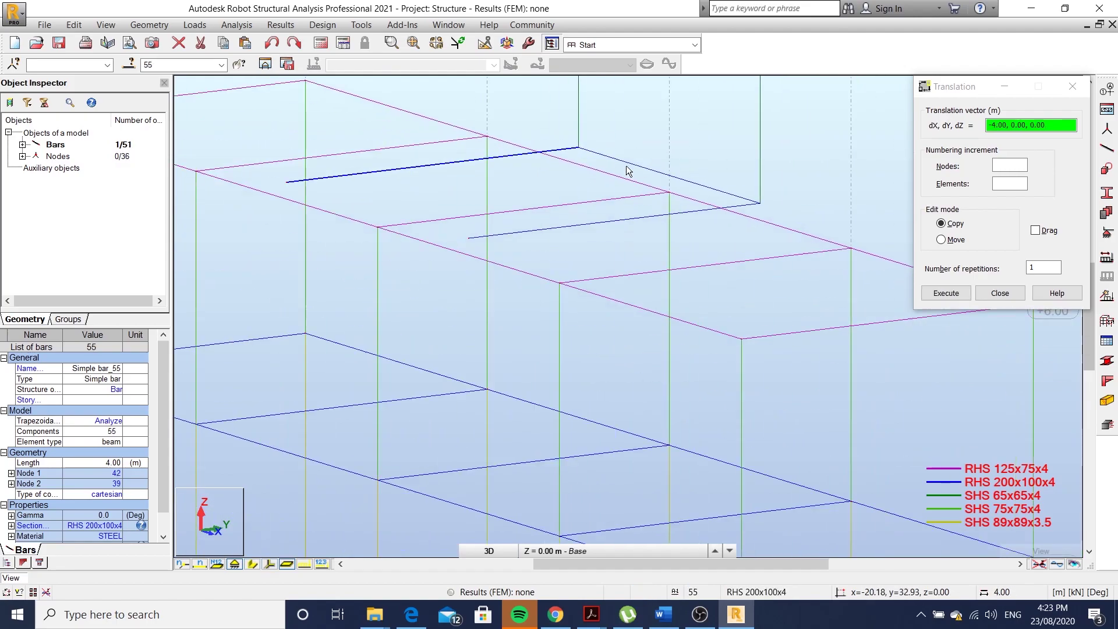
# Step: Copy the beam between the third-storey column bases to the free ends of the two new crossbeams
pyautogui.keyDown('shift'); pyautogui.moveTo(627, 170); pyautogui.dragTo(762, 178, button='middle'); pyautogui.keyUp('shift')
pyautogui.rightClick(761, 179)
pyautogui.click(1041, 126)
pyautogui.click(731, 259)
pyautogui.click(417, 314)
pyautogui.scroll(-2, 416, 314)
# Step: Copy the two third-storey columns by the vector 0, -4, 0 to the opposite corners of the base frame
pyautogui.keyDown('shift'); pyautogui.moveTo(417, 314); pyautogui.dragTo(740, 221, button='middle'); pyautogui.keyUp('shift')
pyautogui.moveTo(740, 221); pyautogui.dragTo(577, 111)
pyautogui.click(1025, 126)
pyautogui.click(706, 306)
pyautogui.click(491, 331)
pyautogui.scroll(-1, 492, 331)
pyautogui.keyDown('shift'); pyautogui.moveTo(491, 330); pyautogui.dragTo(799, 239, button='middle'); pyautogui.keyUp('shift')
pyautogui.rightClick(805, 198)
pyautogui.click(805, 205)
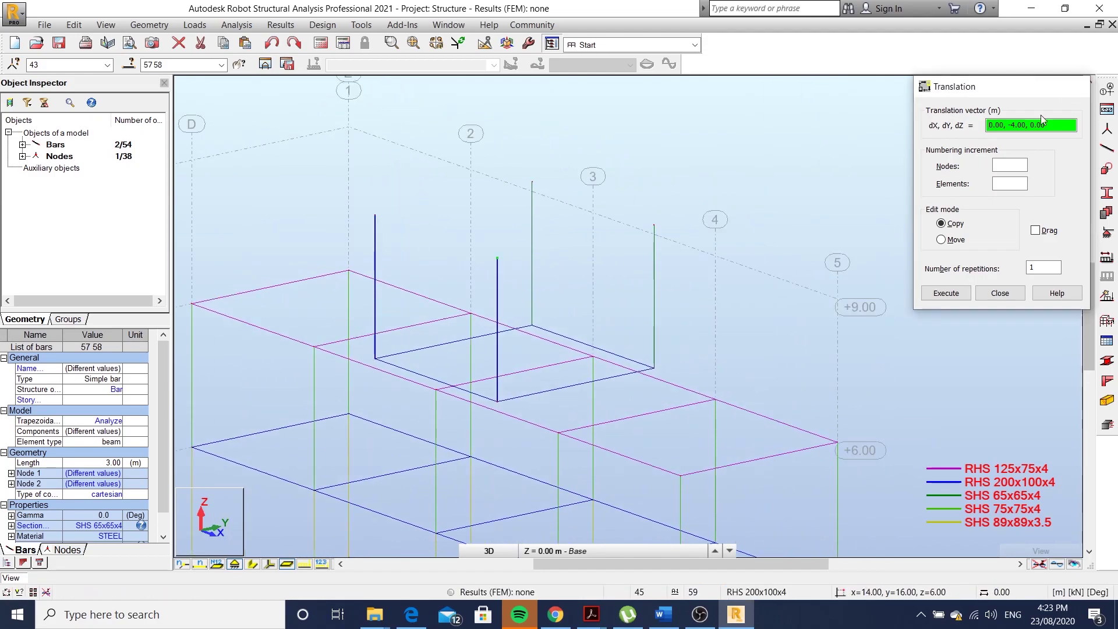
# Step: Restore the section shape display and connect the four column tops at z = 9.20 m with RHS 125x75x4 beams
pyautogui.click(1071, 86)
pyautogui.click(252, 564)
pyautogui.click(478, 168)
pyautogui.click(444, 210)
pyautogui.click(719, 233)
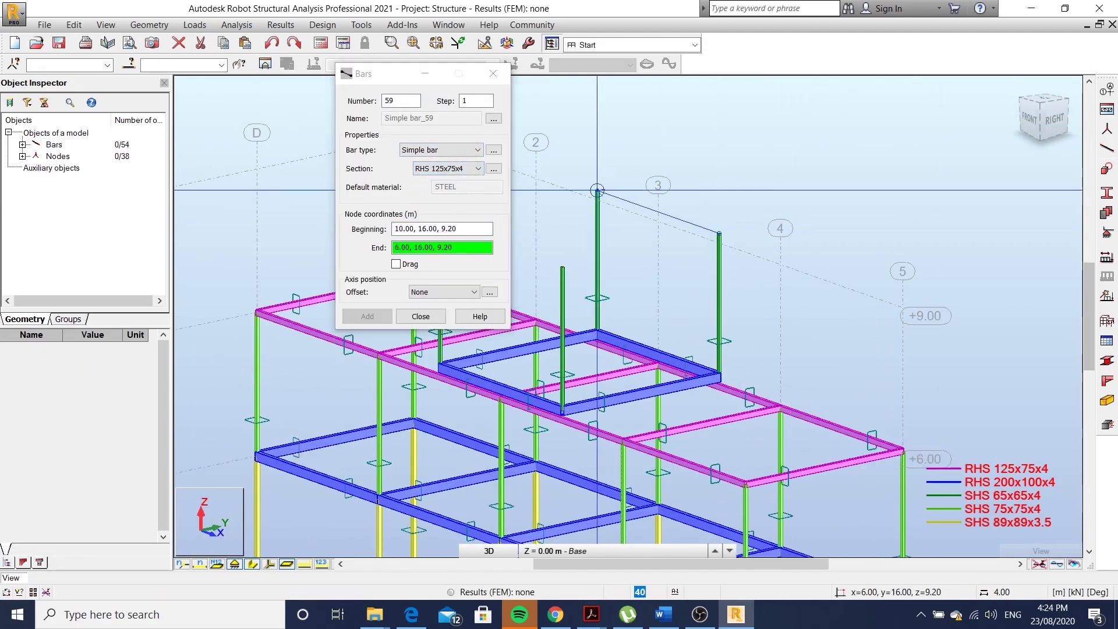
pyautogui.click(596, 191)
pyautogui.moveTo(597, 190); pyautogui.dragTo(778, 225, button='middle')
pyautogui.click(901, 268)
pyautogui.click(744, 301)
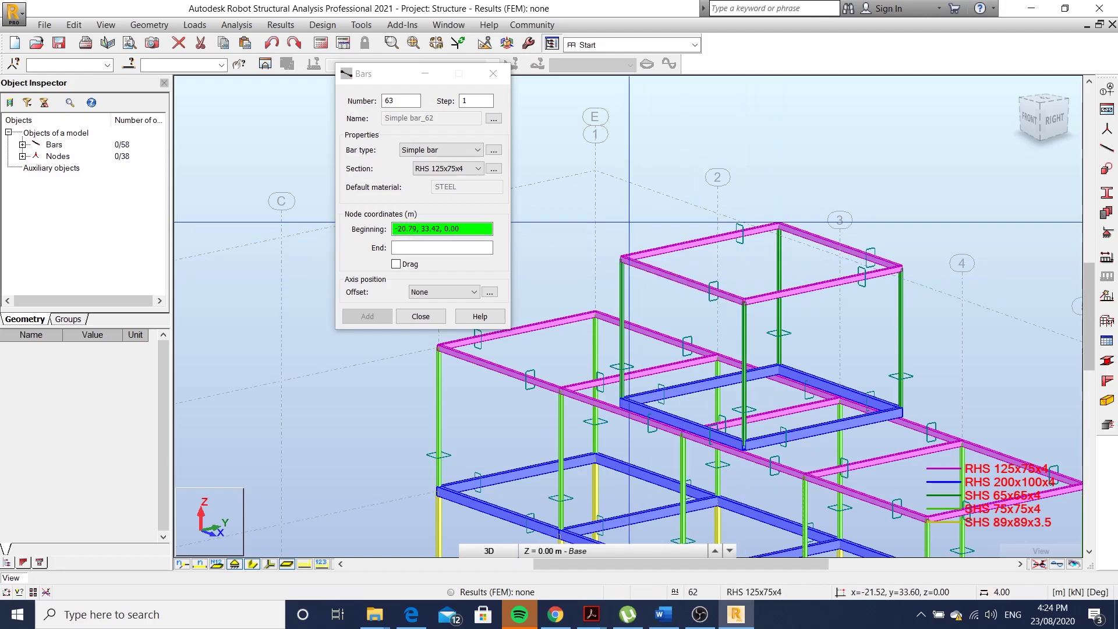
# Step: Copy the seven bars of the third-storey bay twice in succession by the vector 0, -4, 0
pyautogui.scroll(-2, 779, 225)
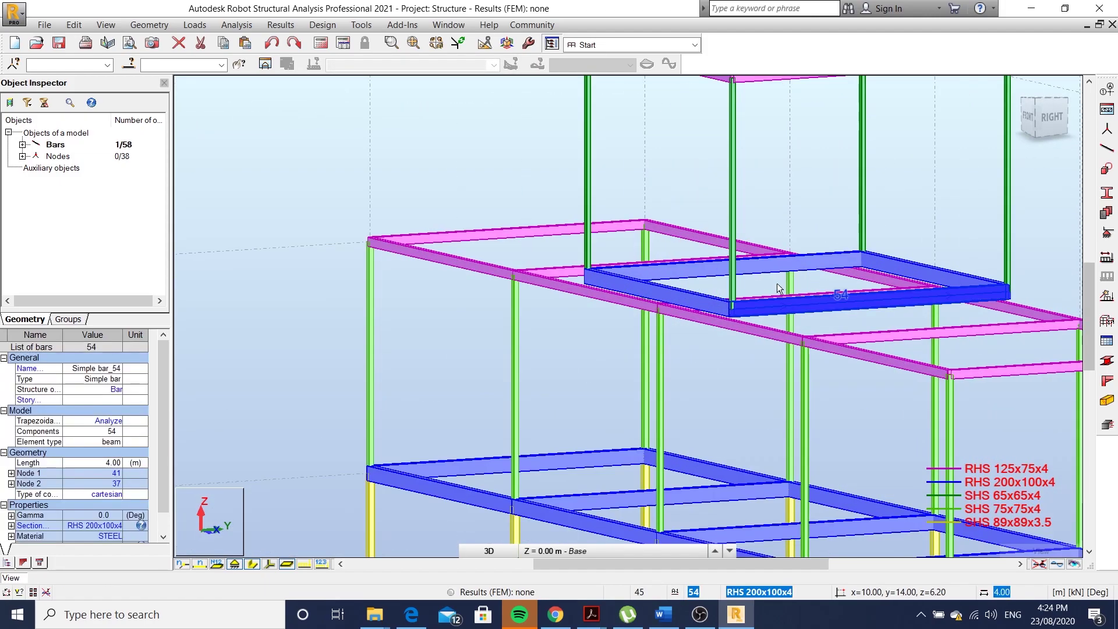
pyautogui.scroll(-2, 776, 283)
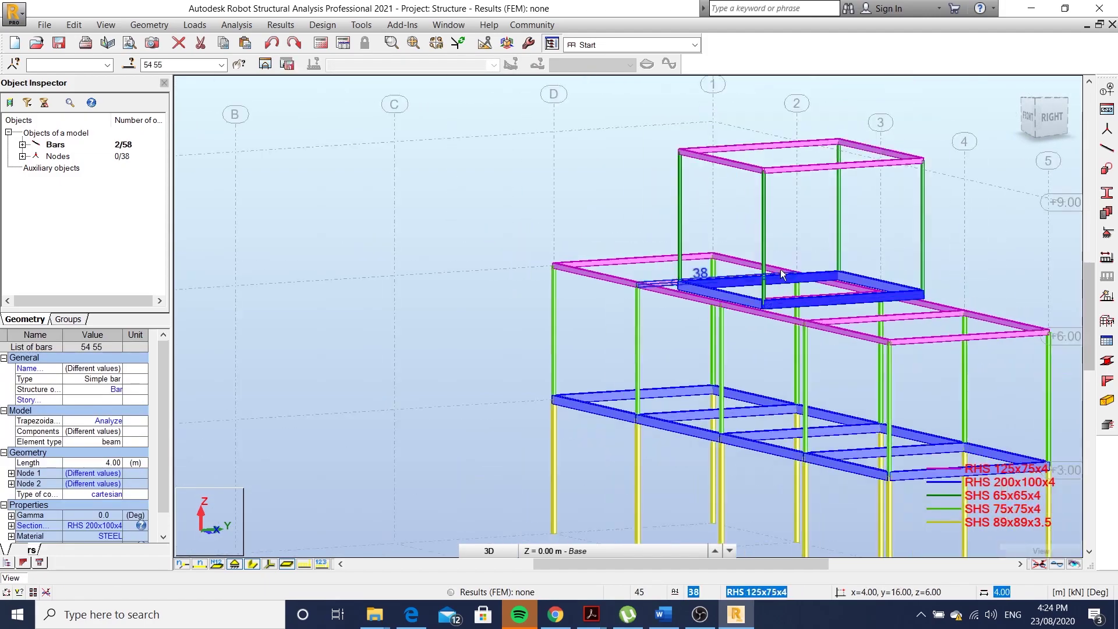
pyautogui.scroll(3, 626, 231)
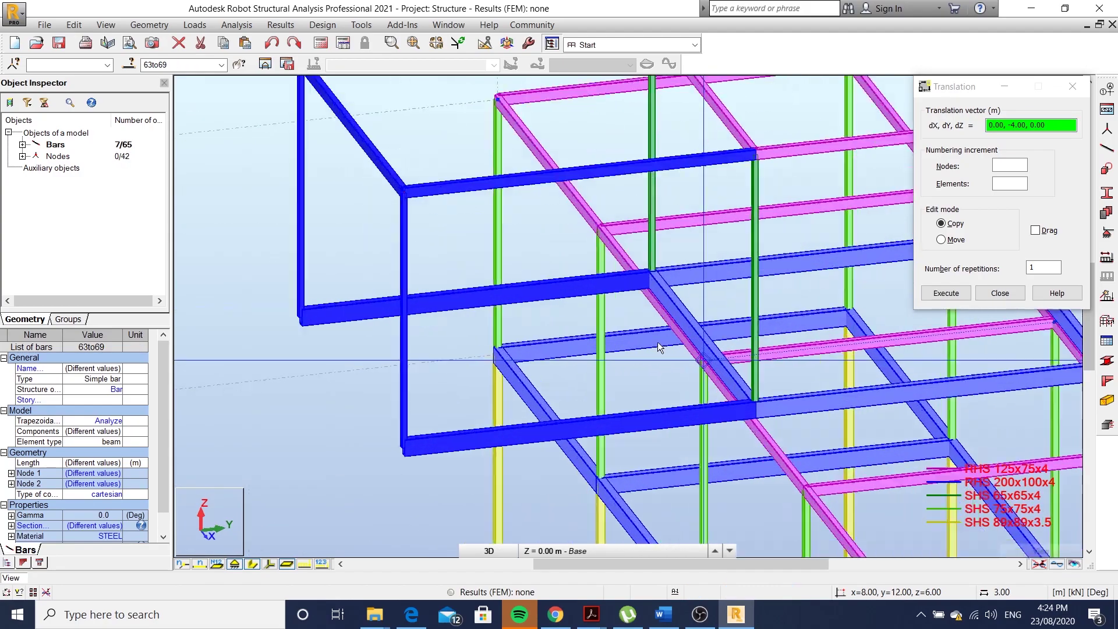
pyautogui.scroll(-2, 659, 348)
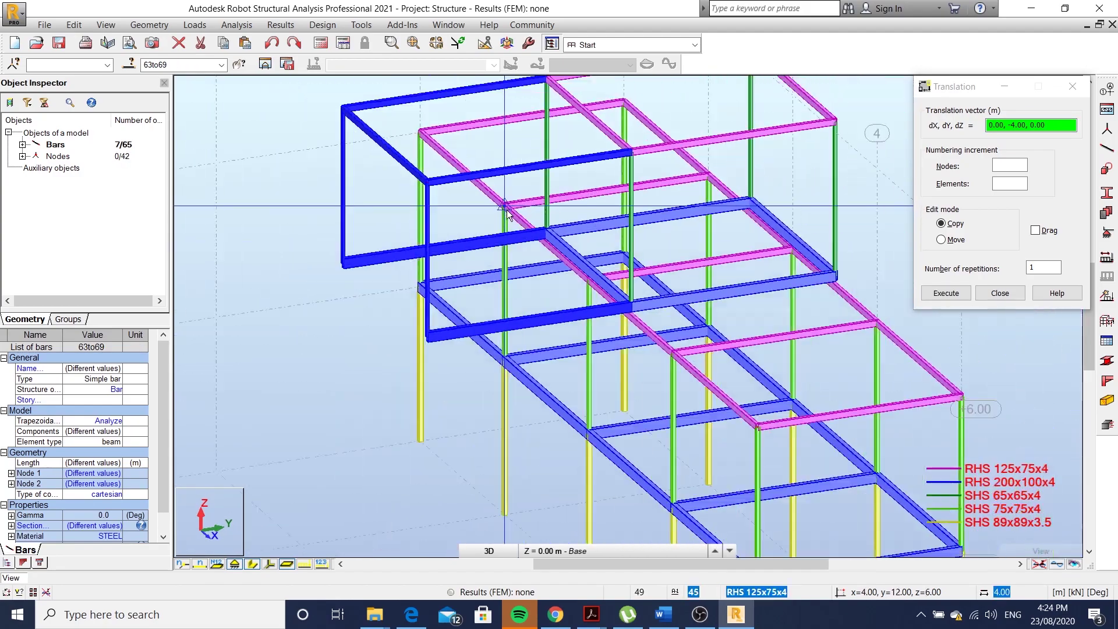
pyautogui.scroll(-1, 453, 305)
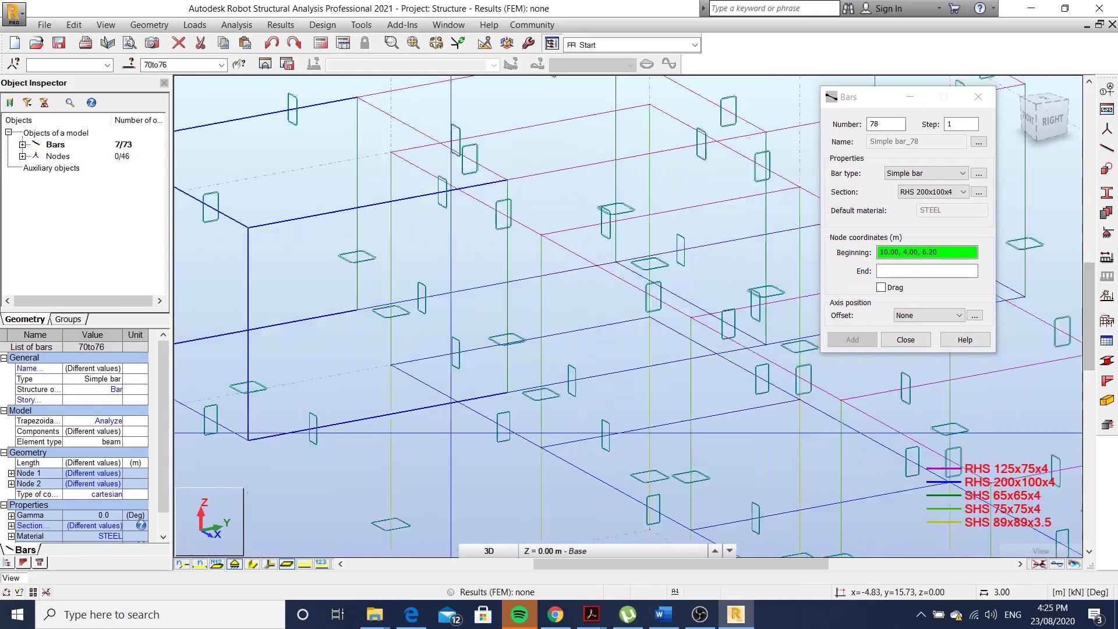
# Step: Draw an RHS 200x100x4 base beam across the third storey at y = 8 m and clear the selection
pyautogui.click(506, 392)
pyautogui.click(357, 310)
pyautogui.scroll(-2, 357, 310)
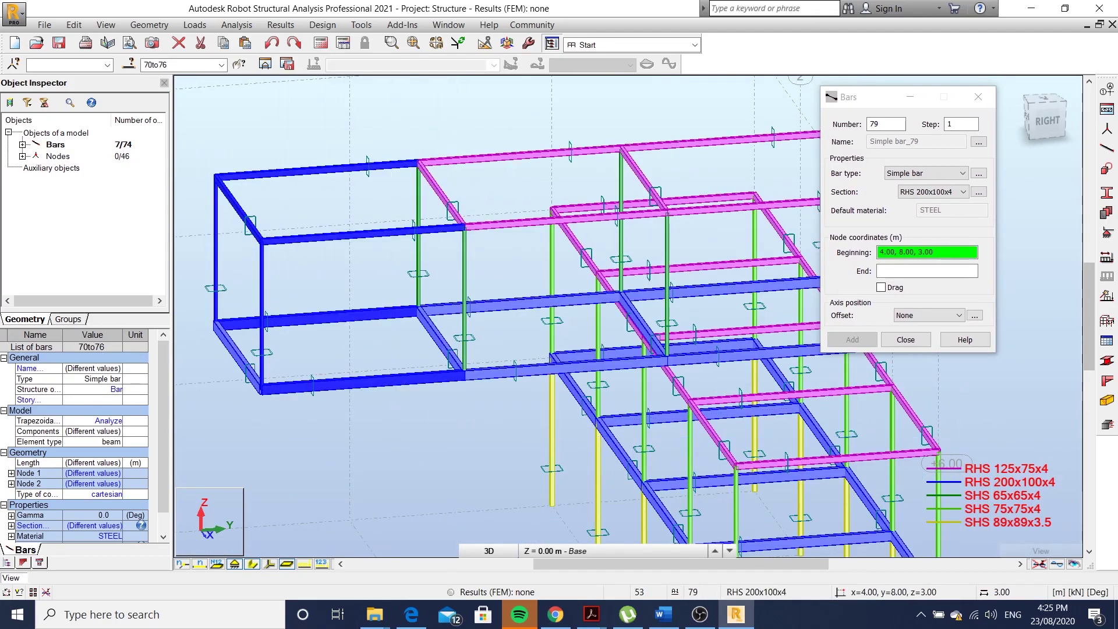
pyautogui.click(424, 416)
# Step: Copy the SHS 89x89x3.5 ground-floor column at x = 16, y = 12 by -6, -8, 3.20 to the overhang's outer corner
pyautogui.scroll(3, 518, 338)
pyautogui.scroll(-5, 520, 336)
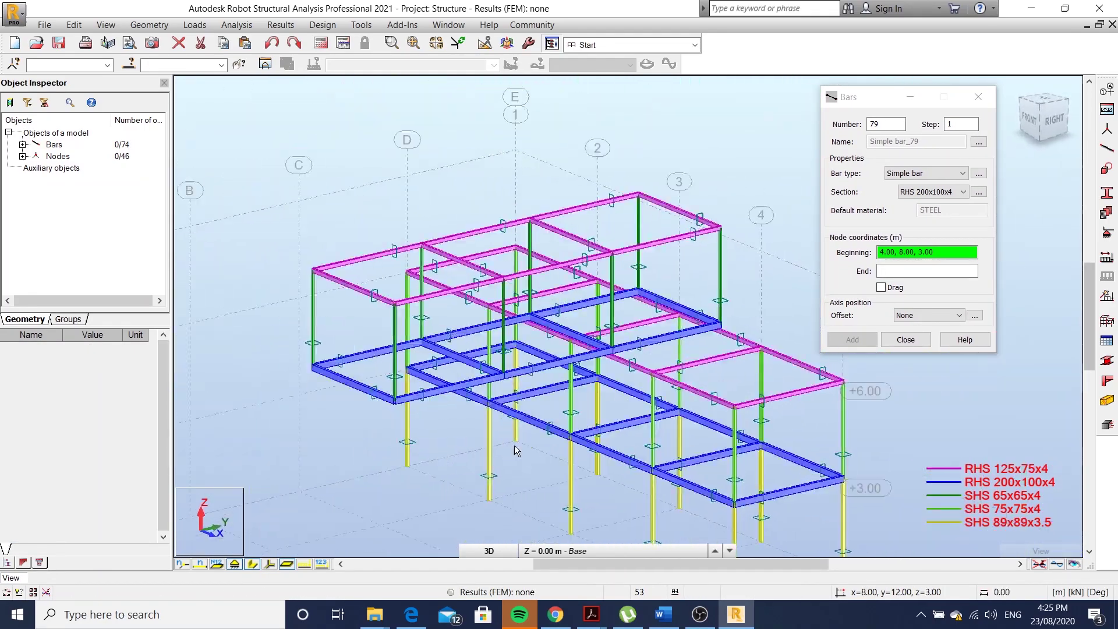
pyautogui.scroll(-3, 574, 344)
pyautogui.moveTo(611, 344)
pyautogui.keyDown('shift'); pyautogui.mouseDown(button='middle')
pyautogui.moveTo(574, 344)
pyautogui.moveTo(564, 361)
pyautogui.moveTo(642, 423)
pyautogui.mouseUp(button='middle'); pyautogui.keyUp('shift')
pyautogui.scroll(3, 511, 297)
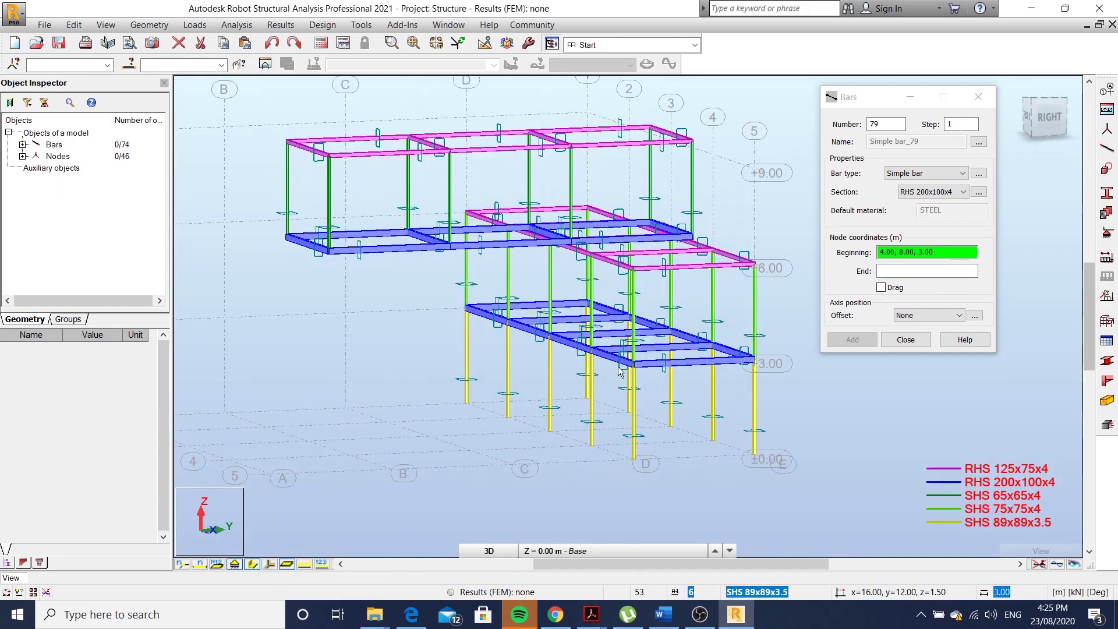
pyautogui.keyDown('shift'); pyautogui.moveTo(620, 340); pyautogui.dragTo(628, 353, button='middle'); pyautogui.keyUp('shift')
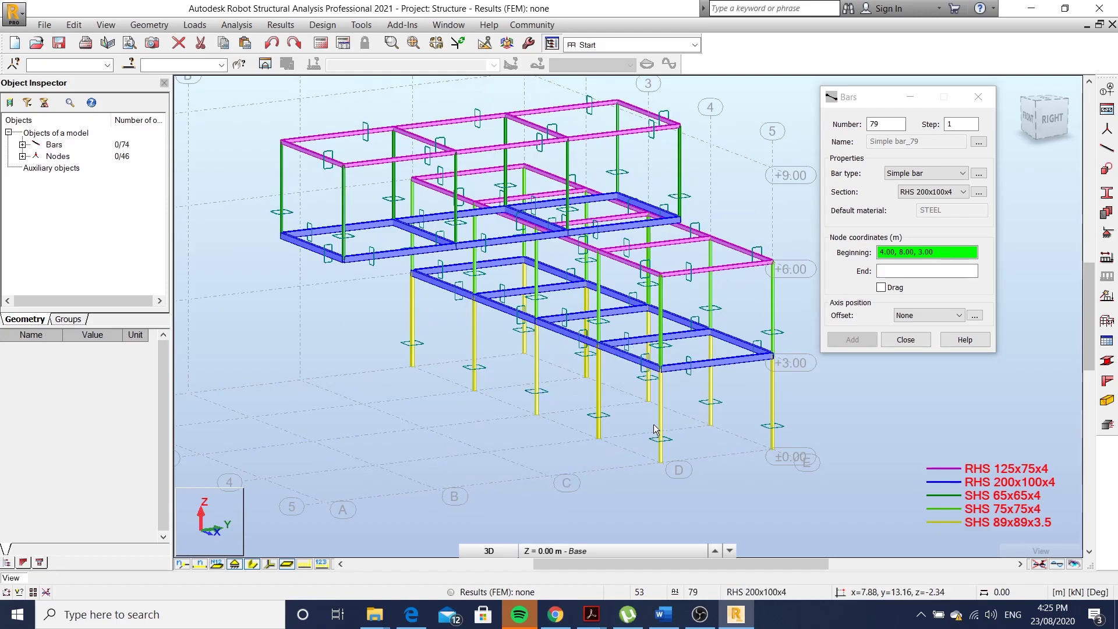
pyautogui.click(661, 407)
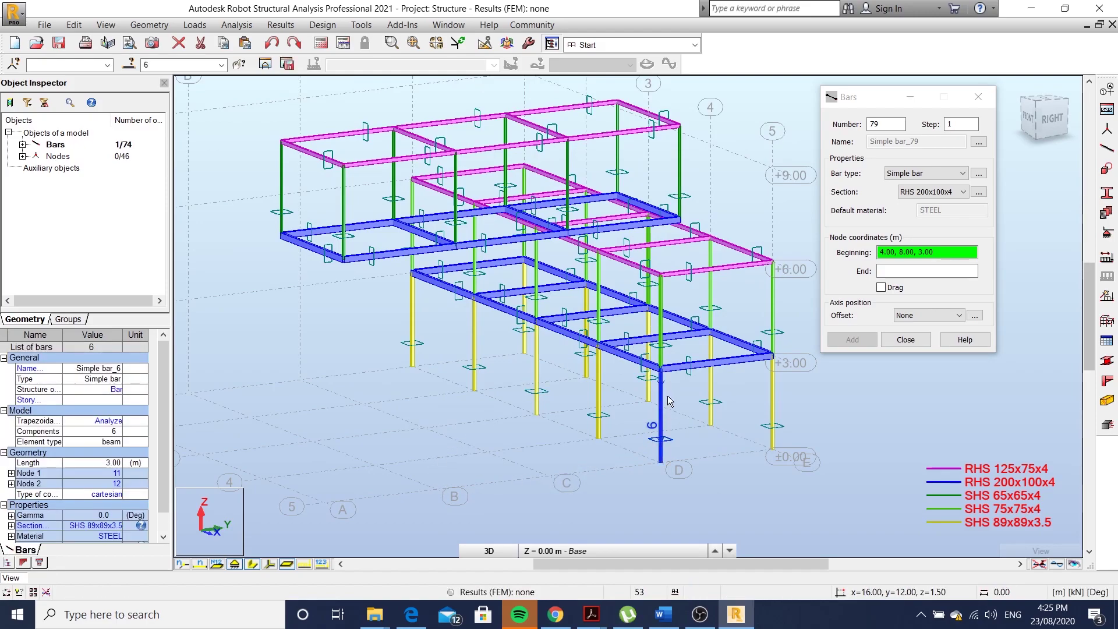
pyautogui.click(978, 97)
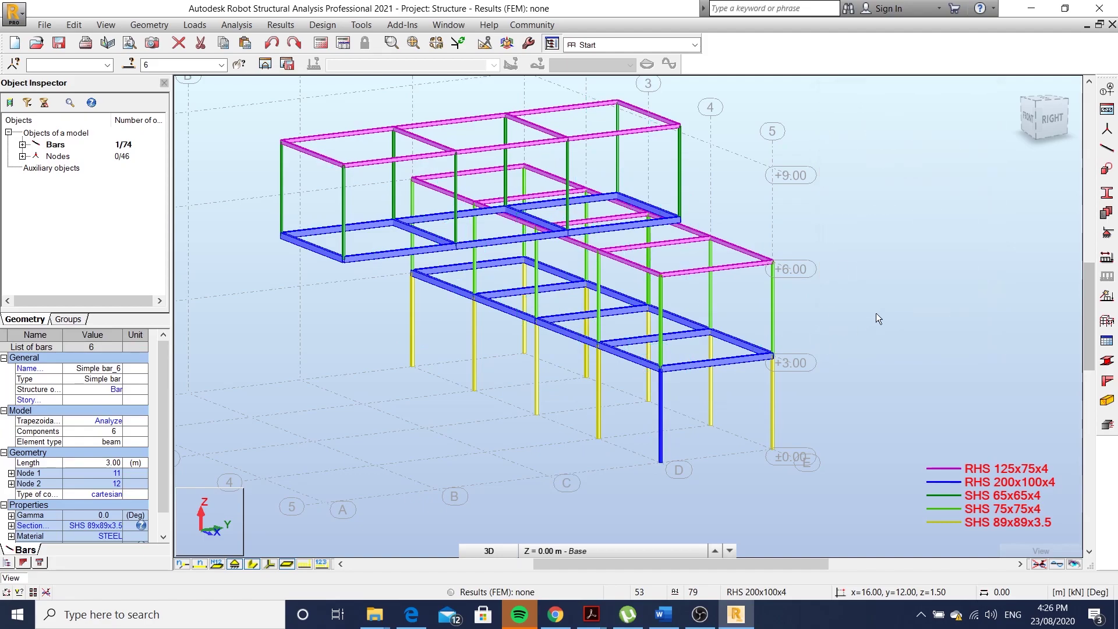
pyautogui.hotkey('alt', 'e')
pyautogui.press('e')
pyautogui.press('t')
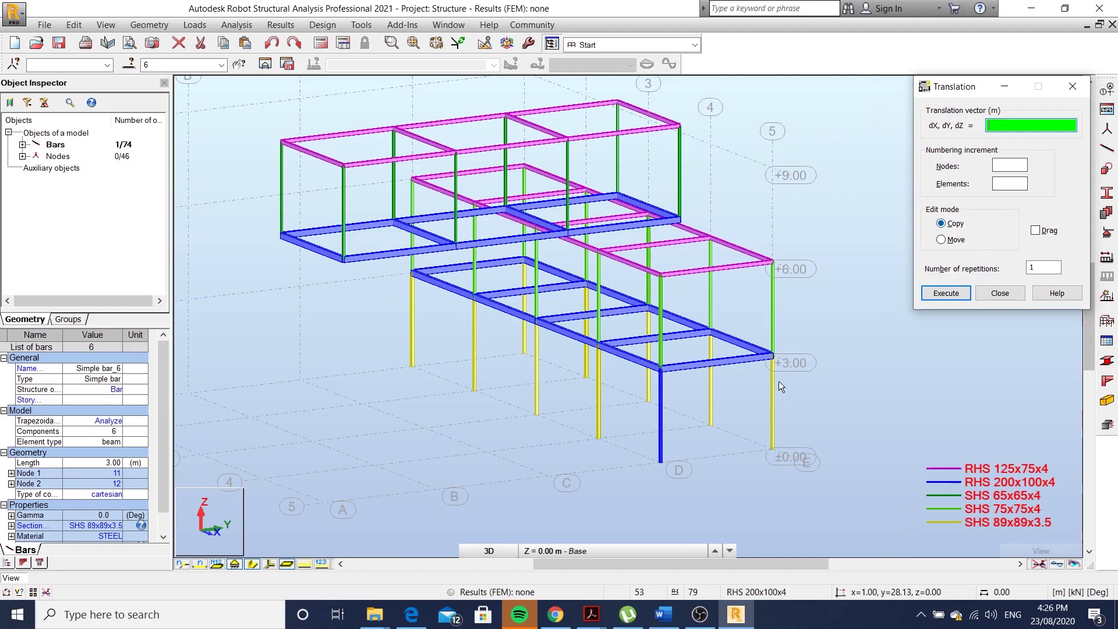
pyautogui.click(664, 375)
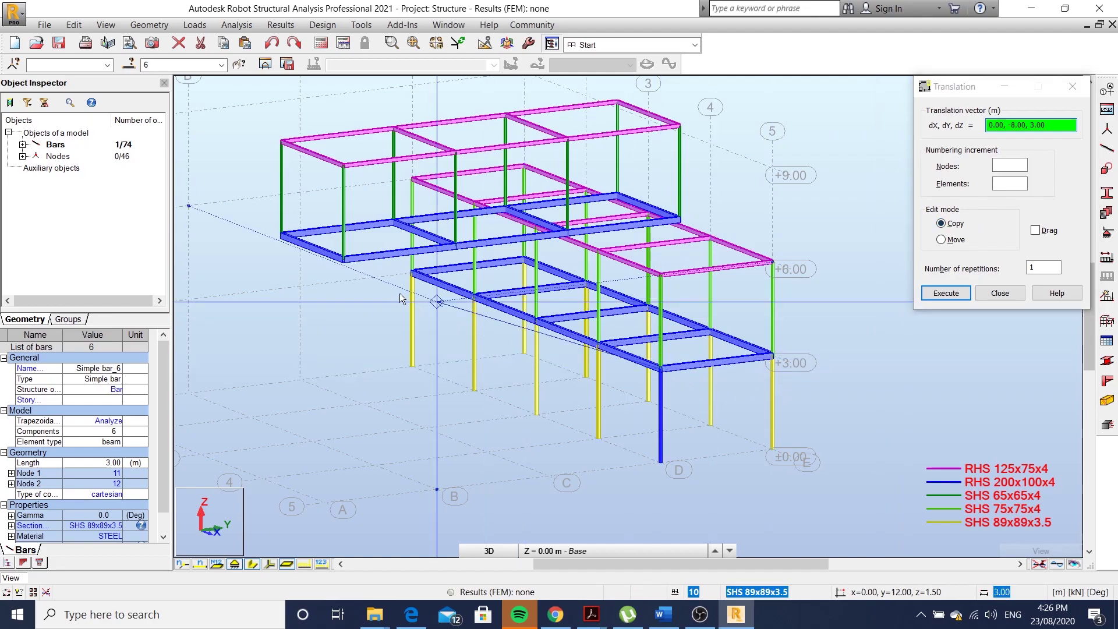
pyautogui.click(345, 262)
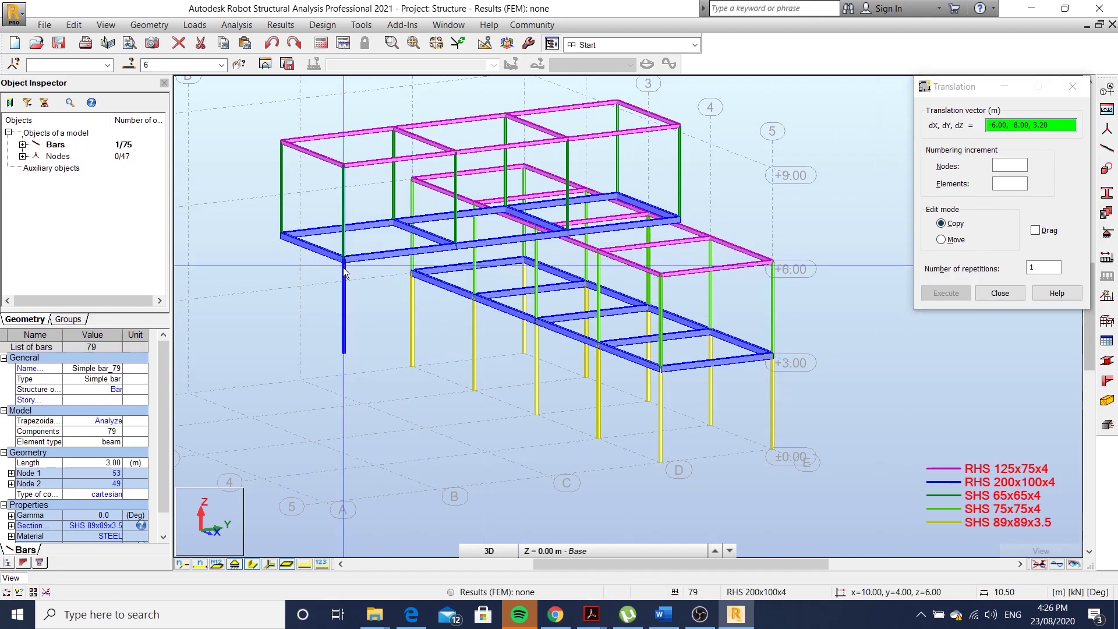
# Step: Copy the new column under the overhang nodes at x = 6, y = 4; x = 6, y = 8; and x = 10, y = 8
pyautogui.click(346, 262)
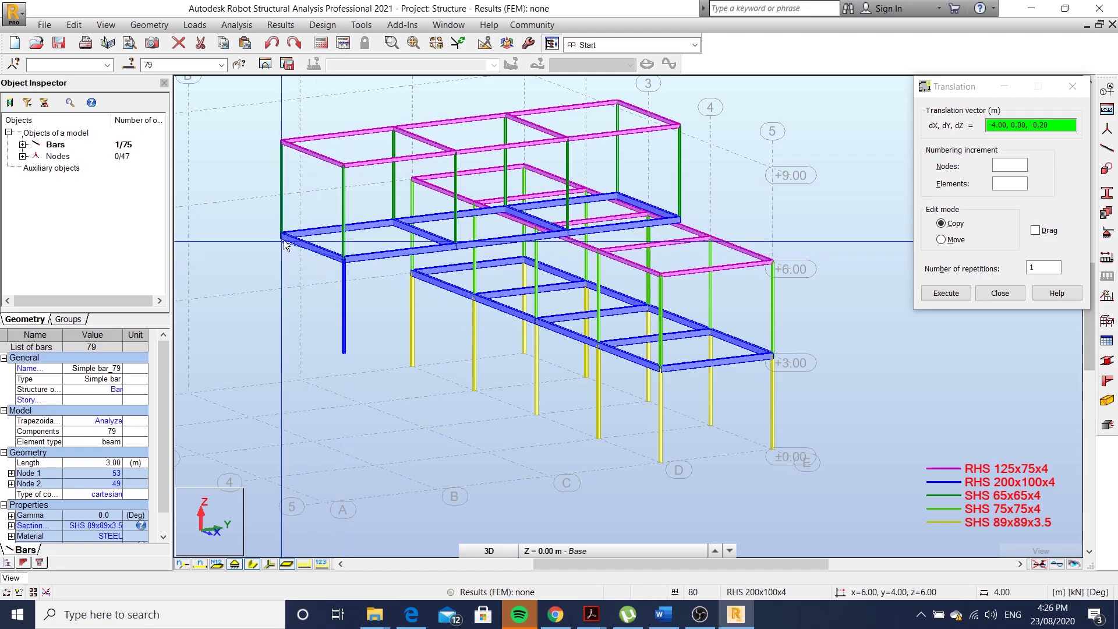
pyautogui.click(284, 236)
pyautogui.scroll(2, 284, 236)
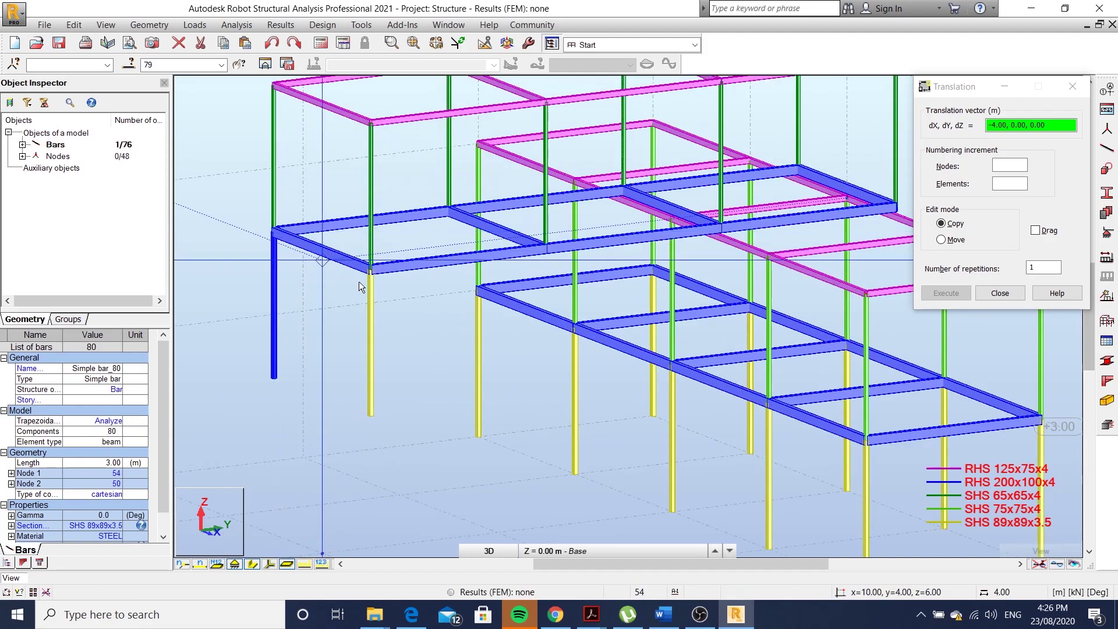
pyautogui.click(284, 236)
pyautogui.click(449, 214)
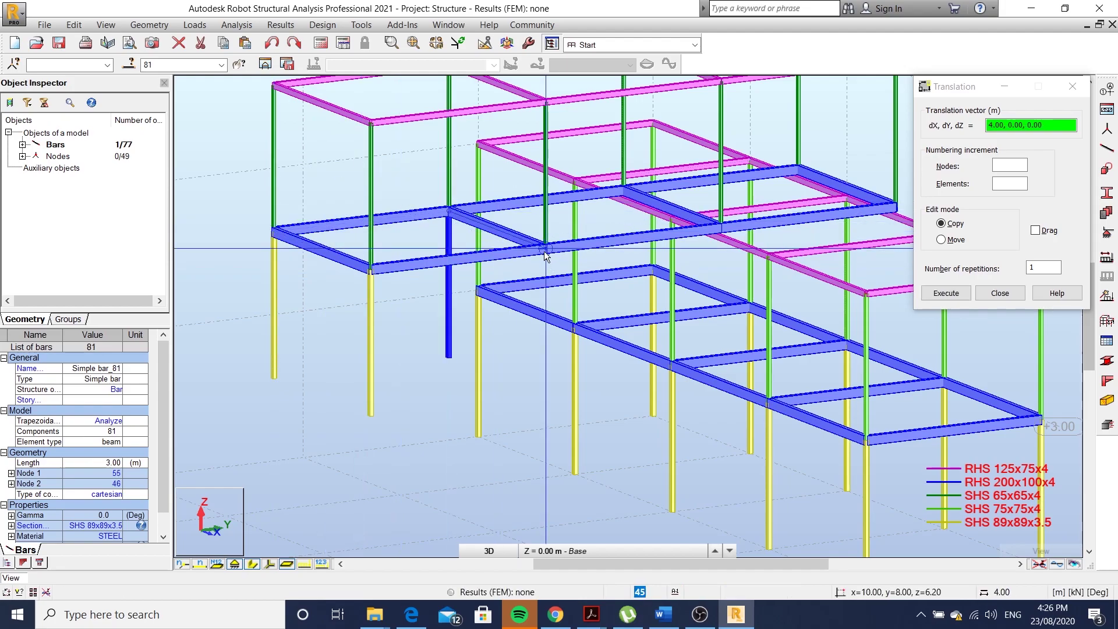
pyautogui.scroll(-3, 484, 261)
pyautogui.keyDown('shift'); pyautogui.moveTo(497, 288); pyautogui.dragTo(472, 284, button='middle'); pyautogui.keyUp('shift')
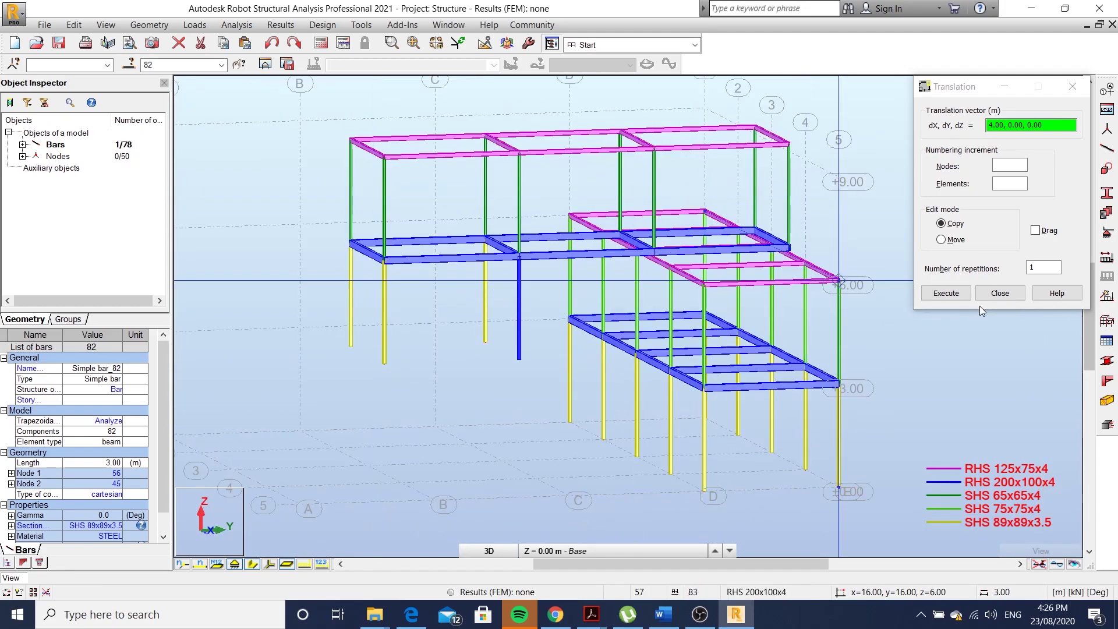
pyautogui.click(999, 293)
pyautogui.click(264, 235)
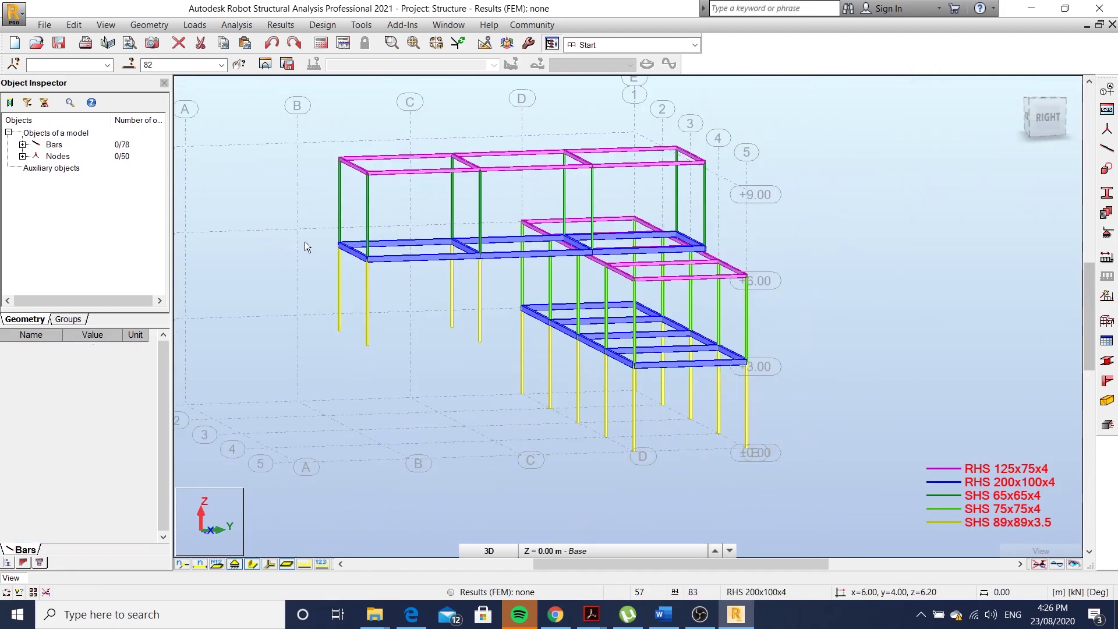
# Step: Assign pinned supports to the base nodes of all ground-floor columns and the four columns under the overhang
pyautogui.scroll(-2, 364, 254)
pyautogui.moveTo(404, 309)
pyautogui.keyDown('shift'); pyautogui.mouseDown(button='middle')
pyautogui.moveTo(374, 304)
pyautogui.moveTo(403, 303)
pyautogui.mouseUp(button='middle'); pyautogui.keyUp('shift')
pyautogui.scroll(2, 403, 302)
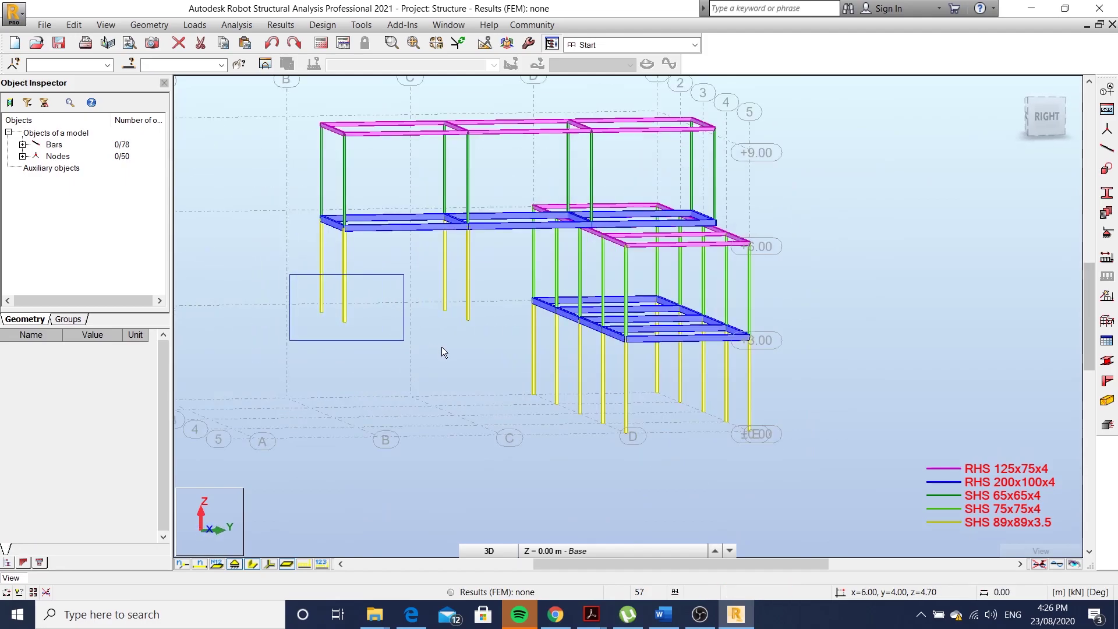
pyautogui.moveTo(499, 354); pyautogui.dragTo(499, 355)
pyautogui.keyDown('shift'); pyautogui.moveTo(482, 425); pyautogui.dragTo(451, 376, button='middle'); pyautogui.keyUp('shift')
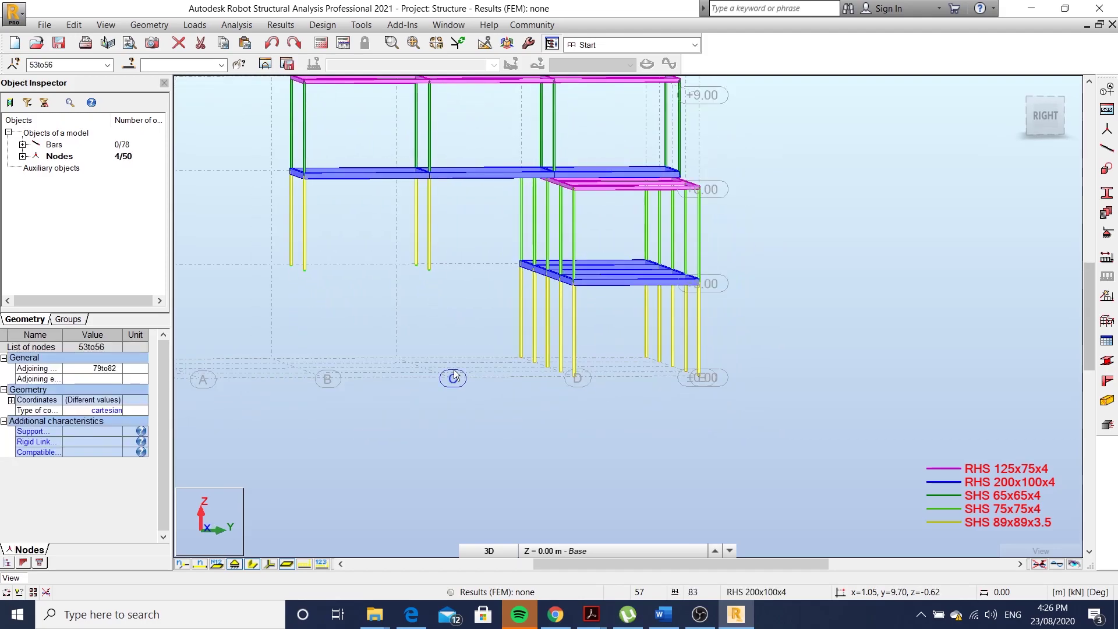
pyautogui.moveTo(493, 334); pyautogui.dragTo(697, 400)
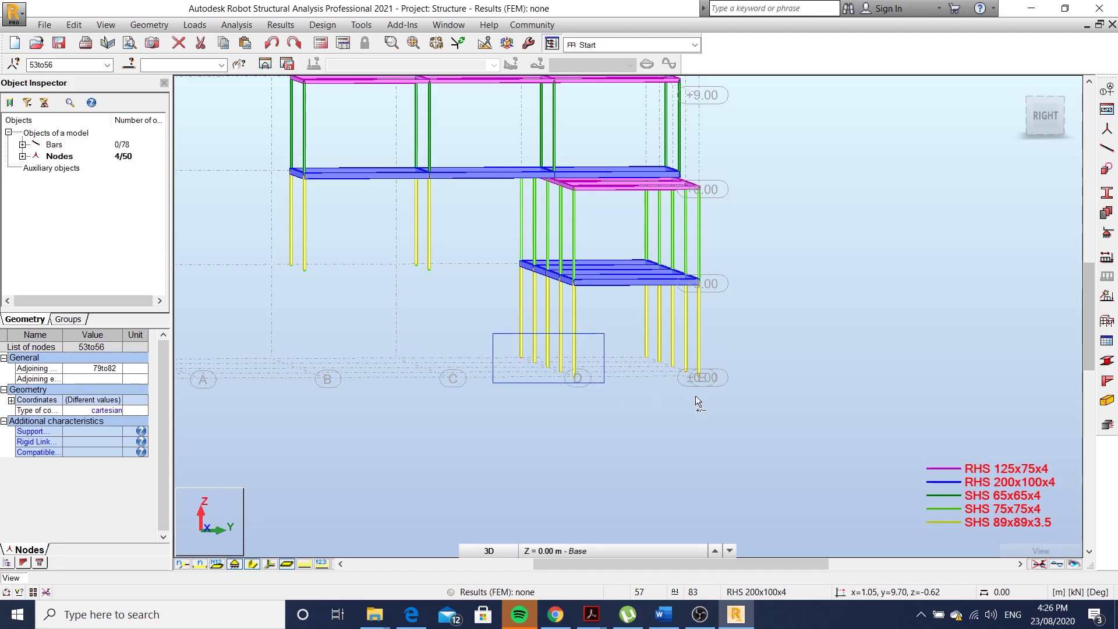
pyautogui.moveTo(796, 424); pyautogui.dragTo(809, 421)
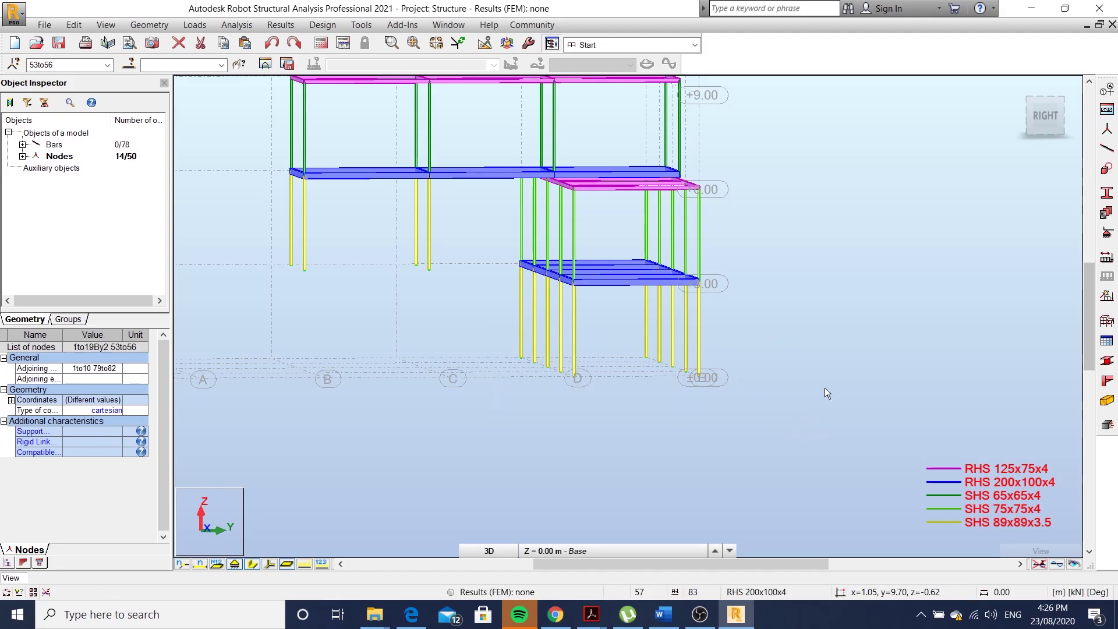
pyautogui.click(1105, 234)
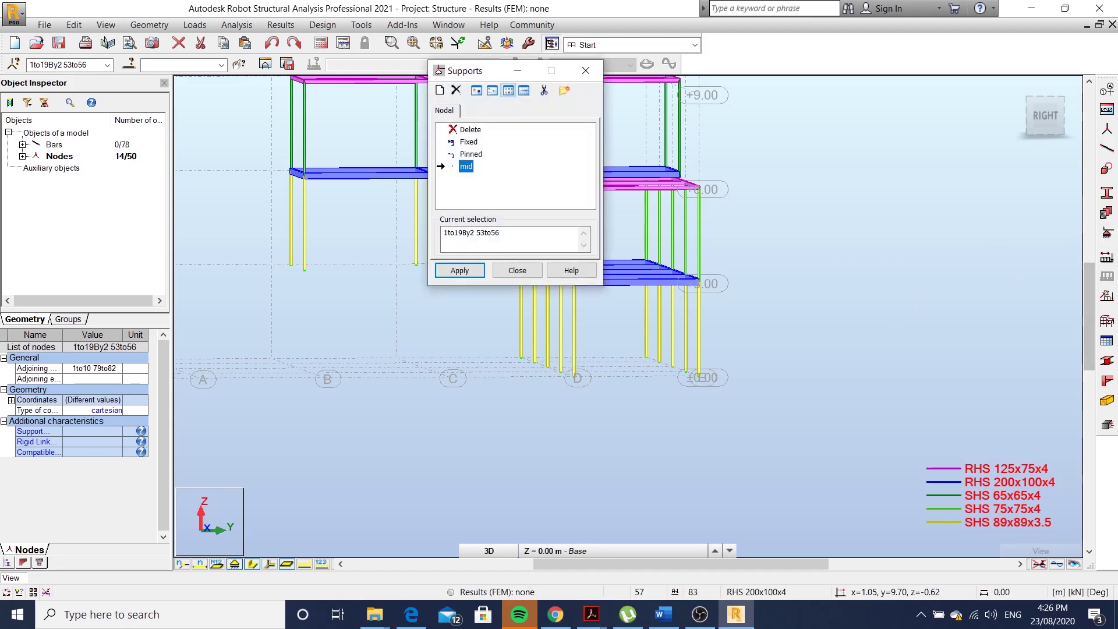
pyautogui.doubleClick(472, 155)
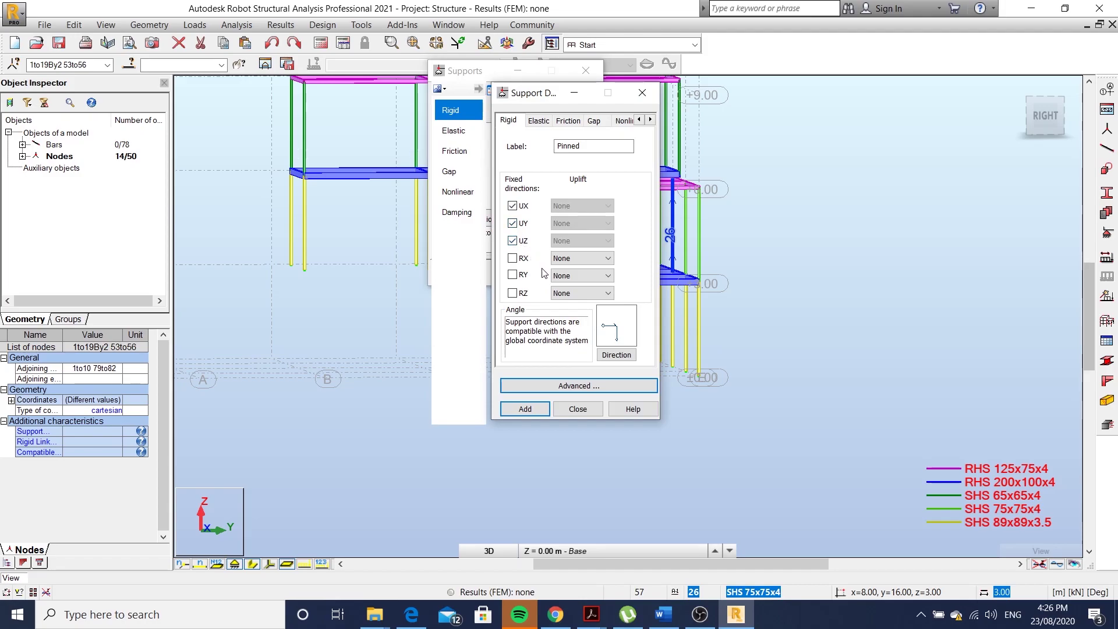
pyautogui.click(577, 410)
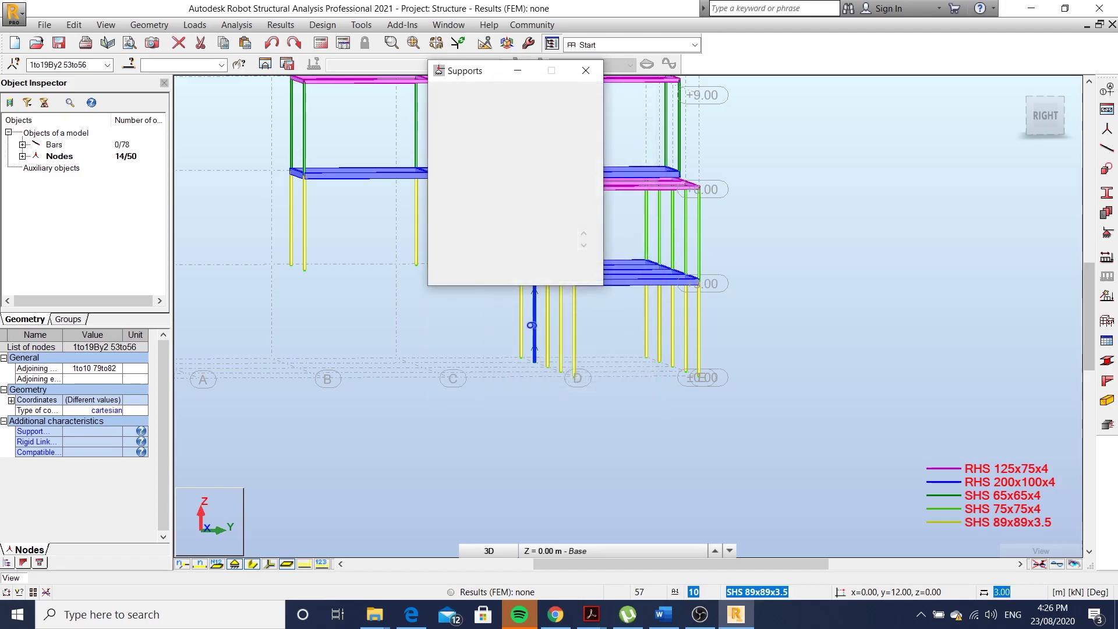
pyautogui.click(473, 275)
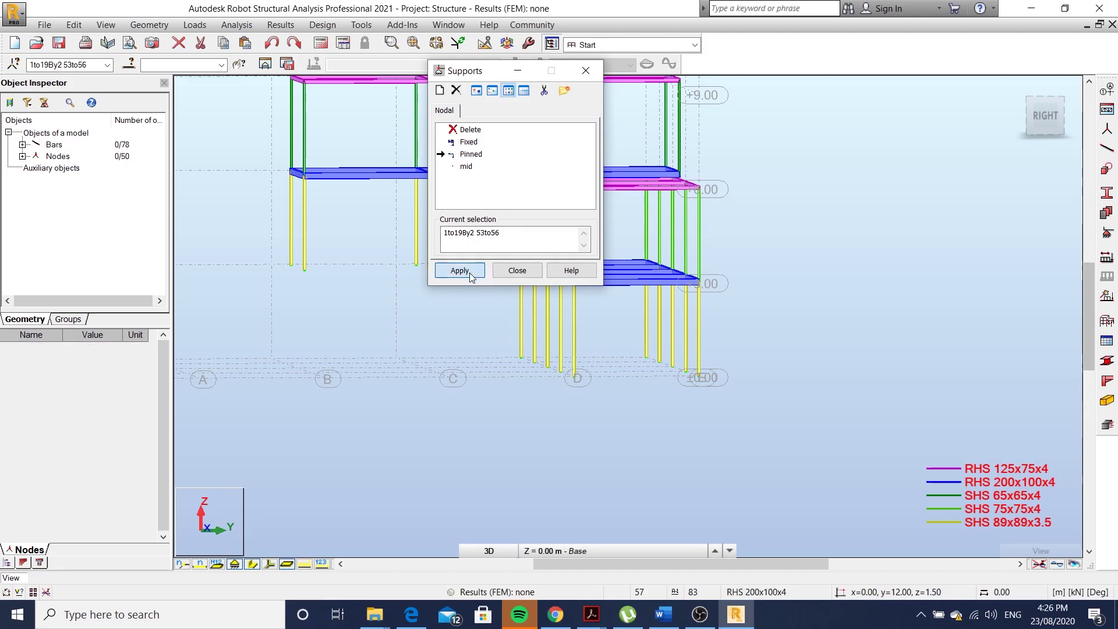
pyautogui.click(516, 270)
# Step: Hide the section shapes around the junction between the third storey and the second-storey roof beams
pyautogui.keyDown('shift'); pyautogui.moveTo(511, 323); pyautogui.dragTo(594, 367, button='middle'); pyautogui.keyUp('shift')
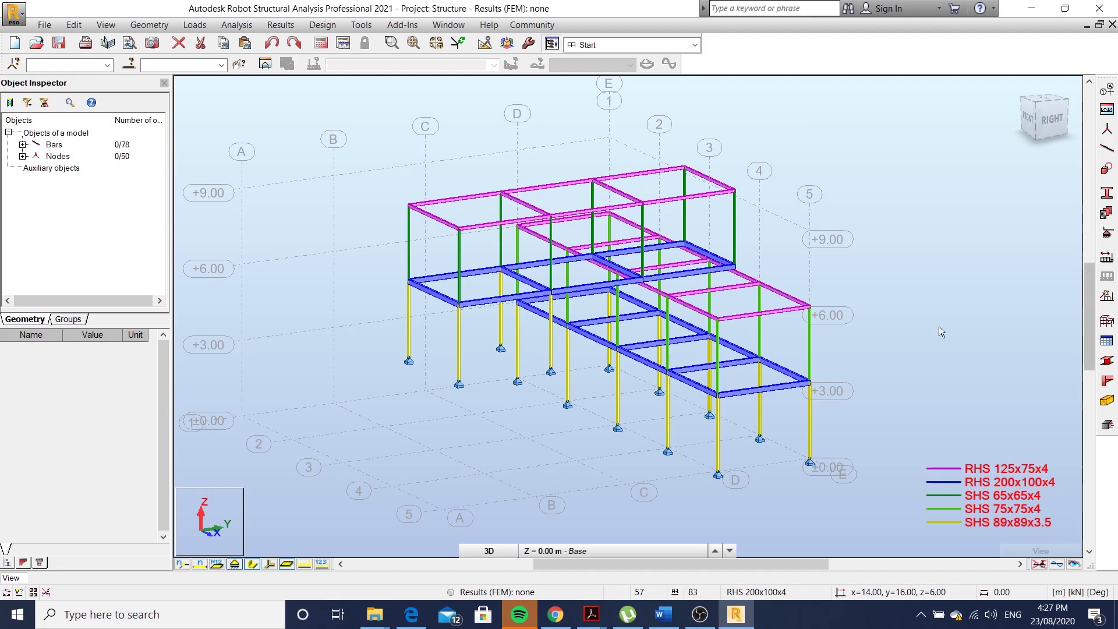
pyautogui.keyDown('shift'); pyautogui.moveTo(608, 297); pyautogui.dragTo(710, 311, button='middle'); pyautogui.keyUp('shift')
pyautogui.scroll(5, 709, 311)
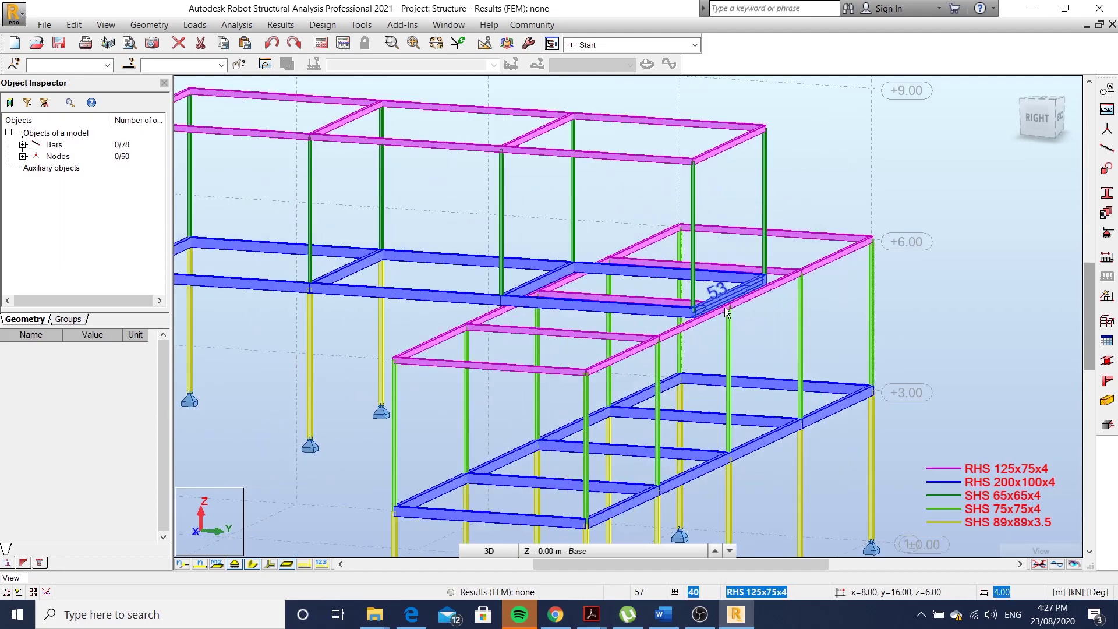
pyautogui.click(256, 564)
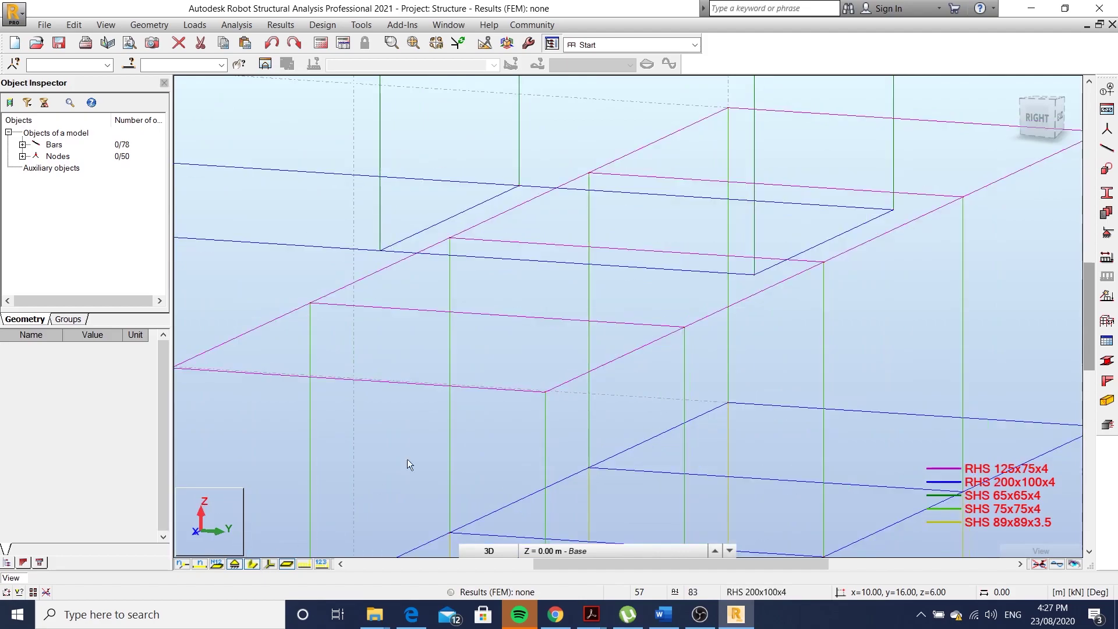
pyautogui.keyDown('shift'); pyautogui.moveTo(583, 373); pyautogui.dragTo(514, 384, button='middle'); pyautogui.keyUp('shift')
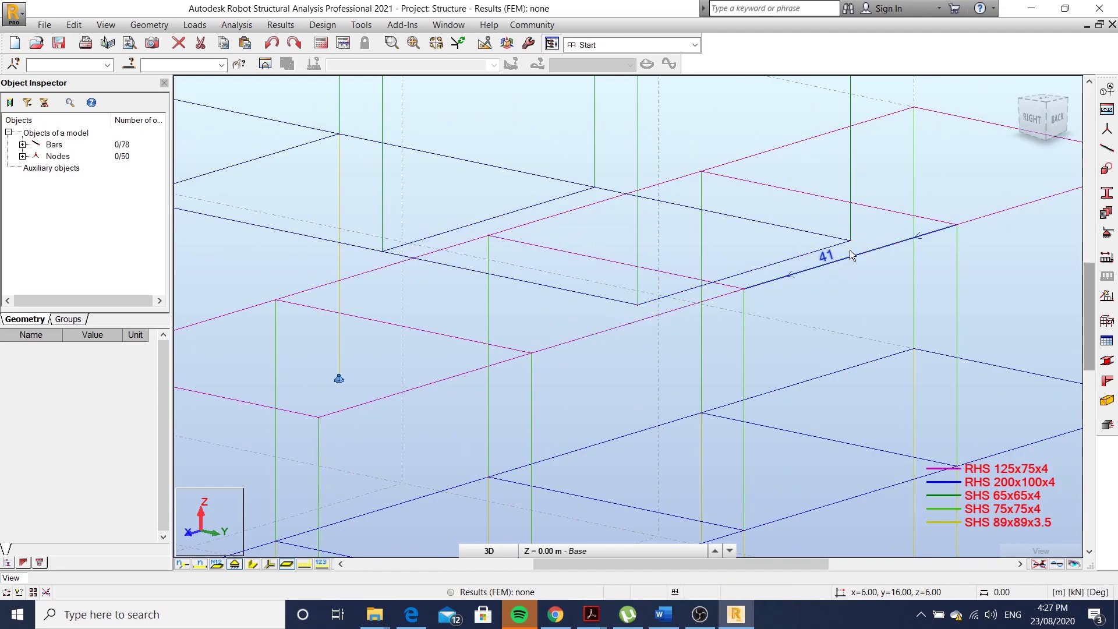
# Step: Add nodes on the second-storey roof beams at y = 16 and y = 12, at x = 10 and x = 6, z = 6.00 m
pyautogui.click(1107, 132)
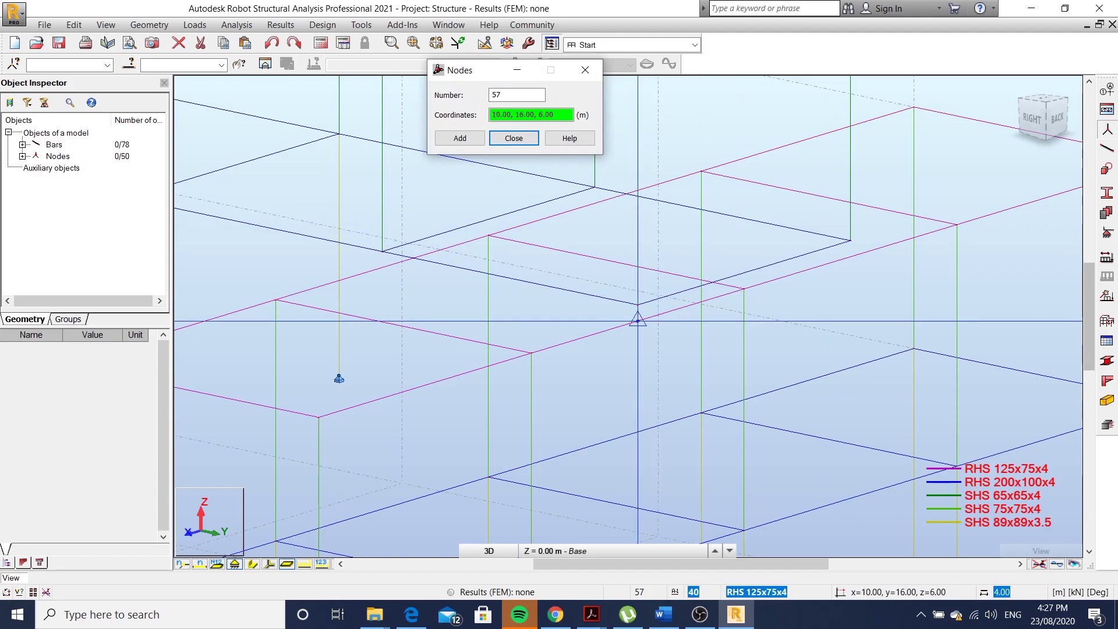
pyautogui.click(638, 320)
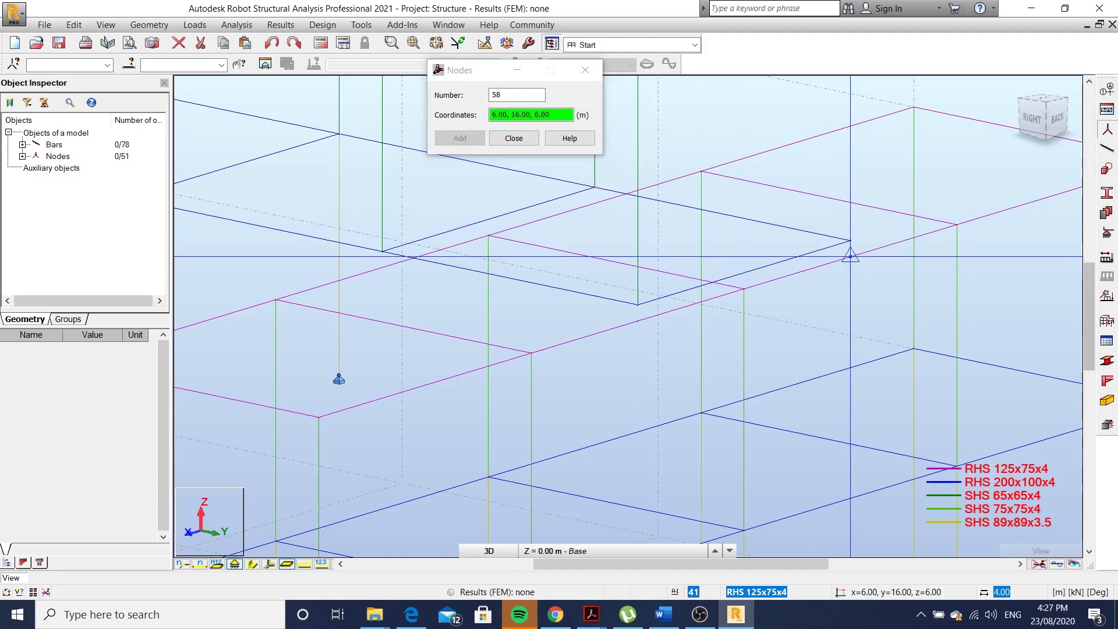
pyautogui.click(850, 256)
pyautogui.scroll(-3, 850, 256)
pyautogui.scroll(3, 524, 350)
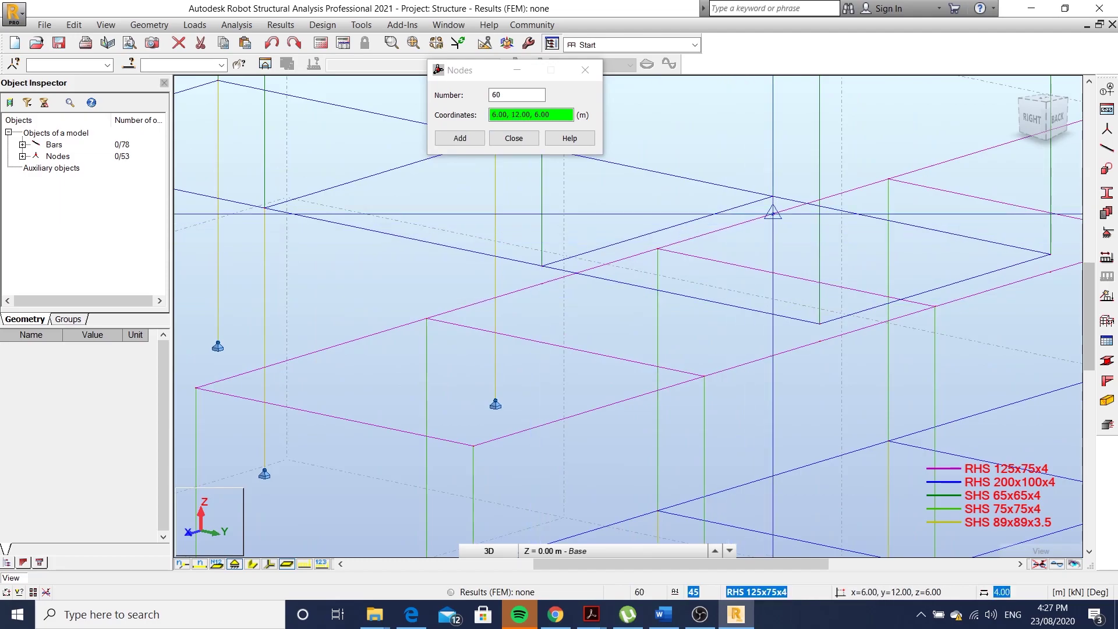
pyautogui.click(460, 138)
pyautogui.click(513, 138)
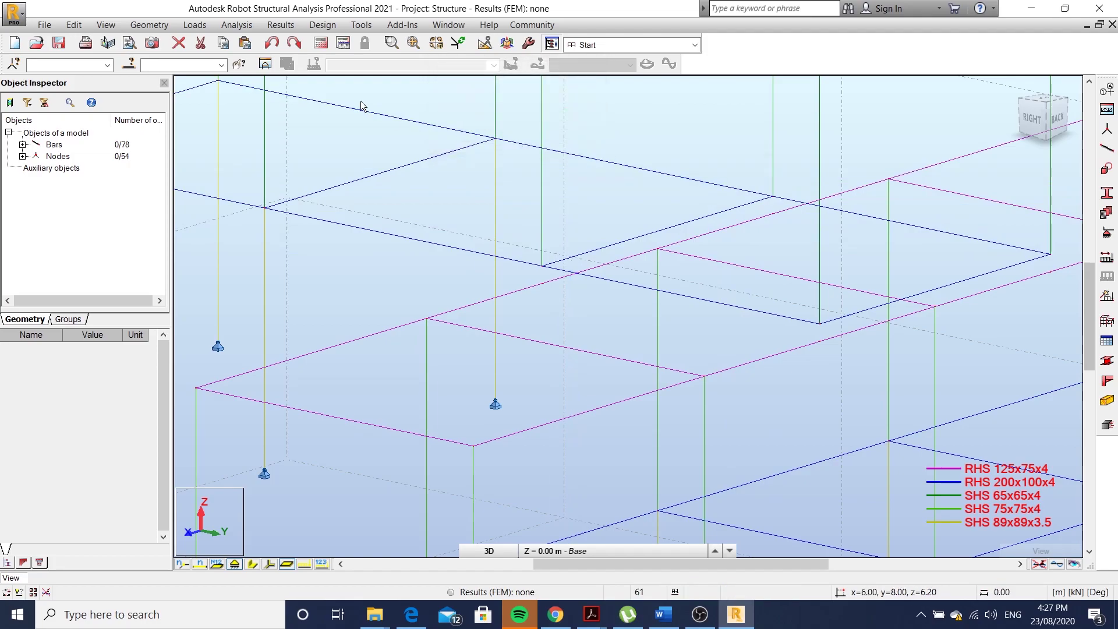
# Step: Create a rigid link type labelled pinned with the UX, UY and UZ directions blocked
pyautogui.click(149, 24)
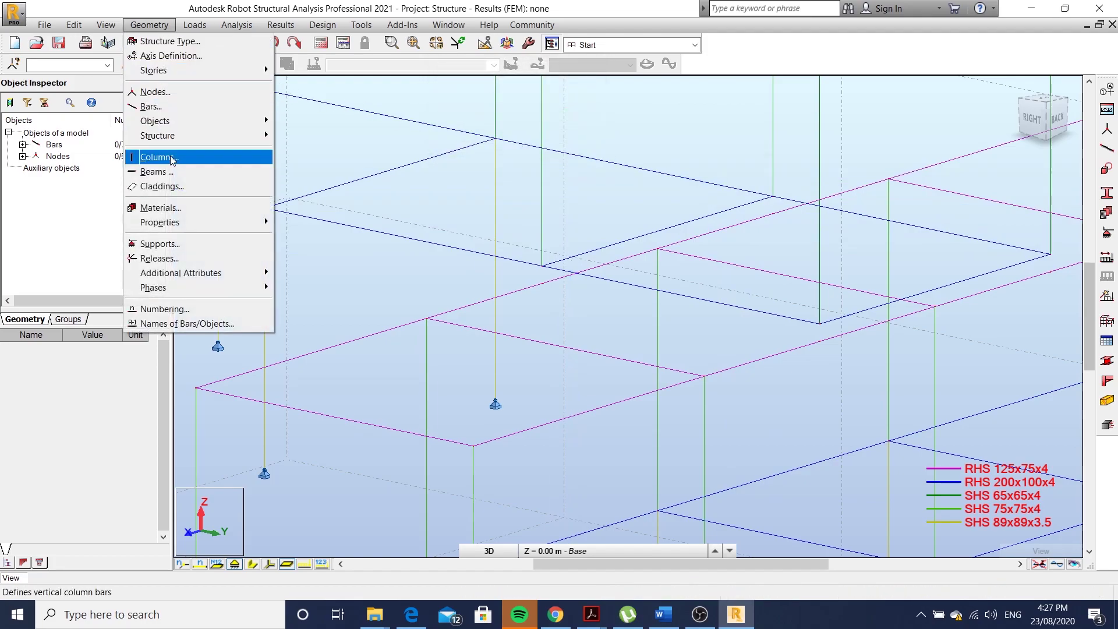
pyautogui.moveTo(227, 274)
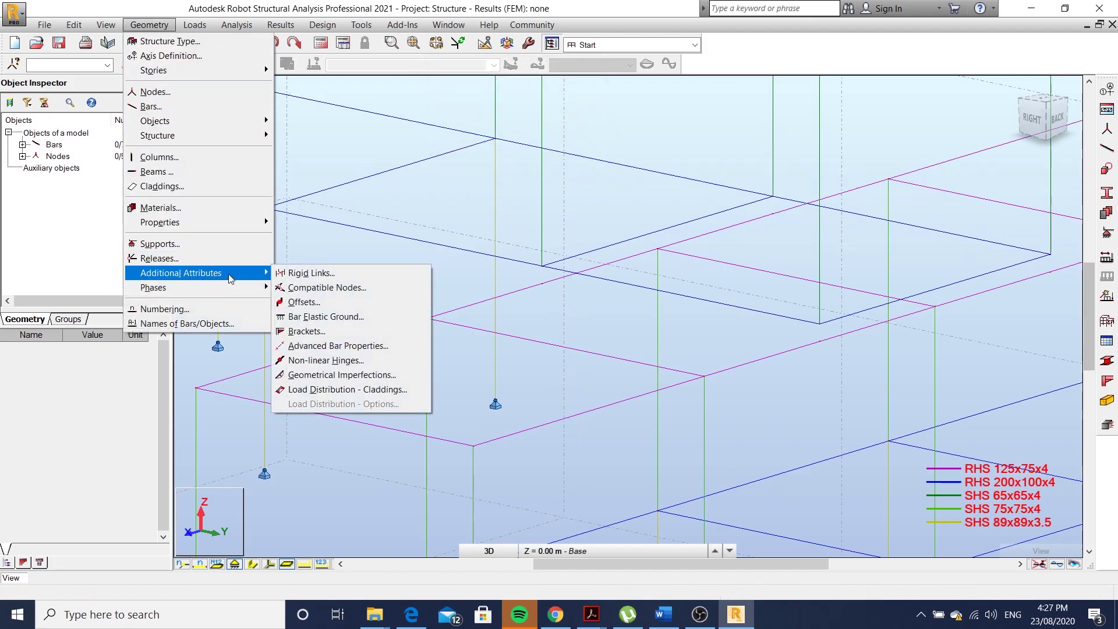
pyautogui.click(287, 274)
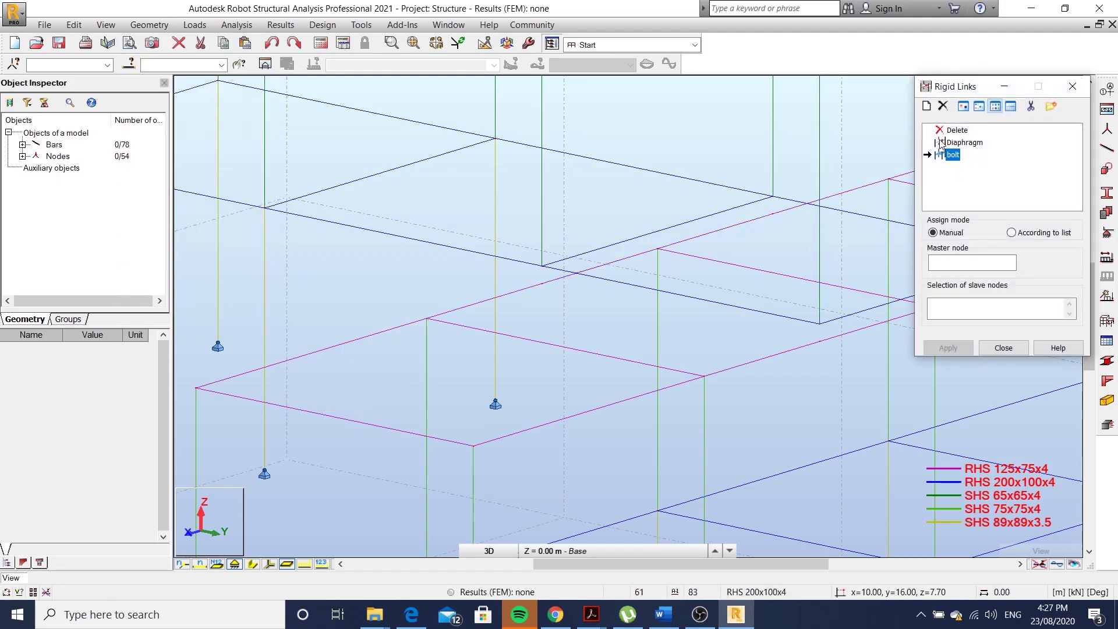
pyautogui.click(928, 108)
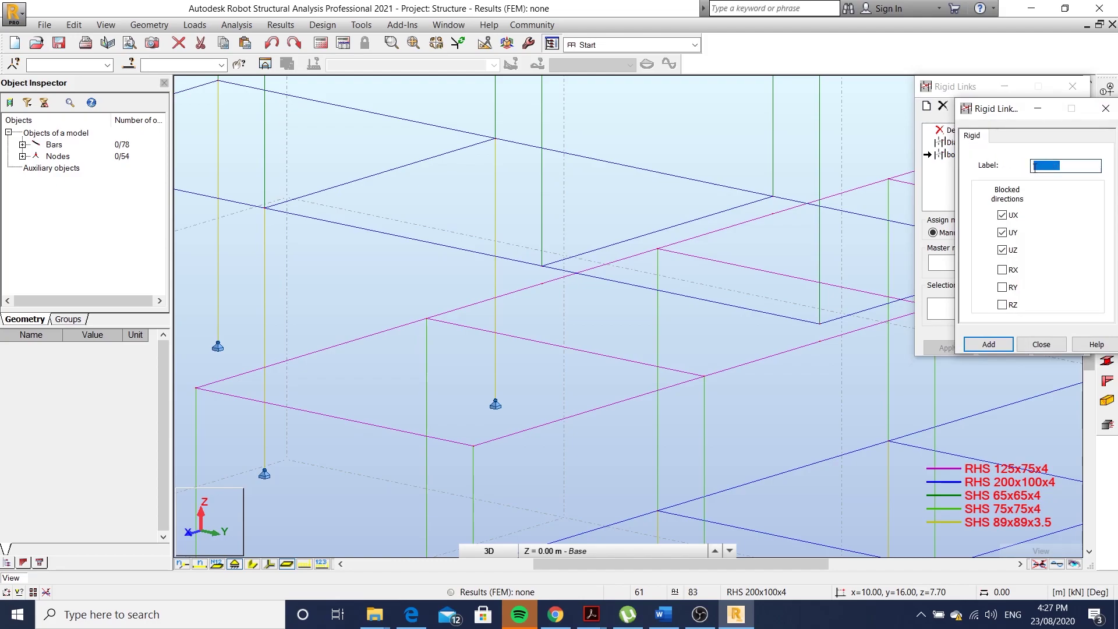
pyautogui.click(1039, 347)
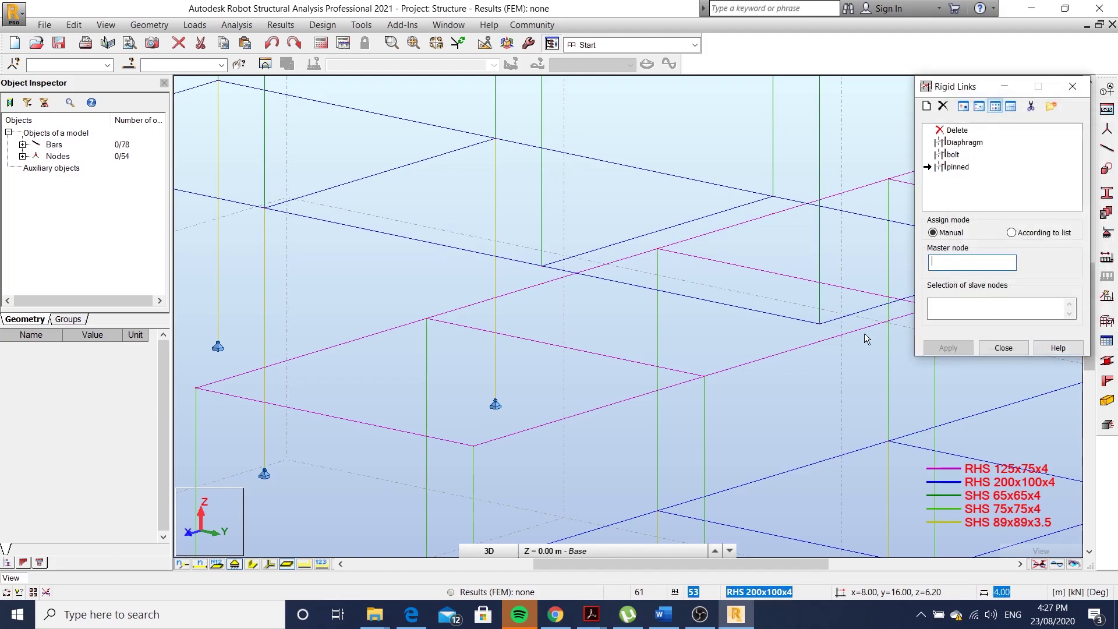
# Step: Assign pinned rigid links from the third-storey floor beams down to the roof-beam nodes at x = 10, y = 16 and y = 12
pyautogui.click(822, 337)
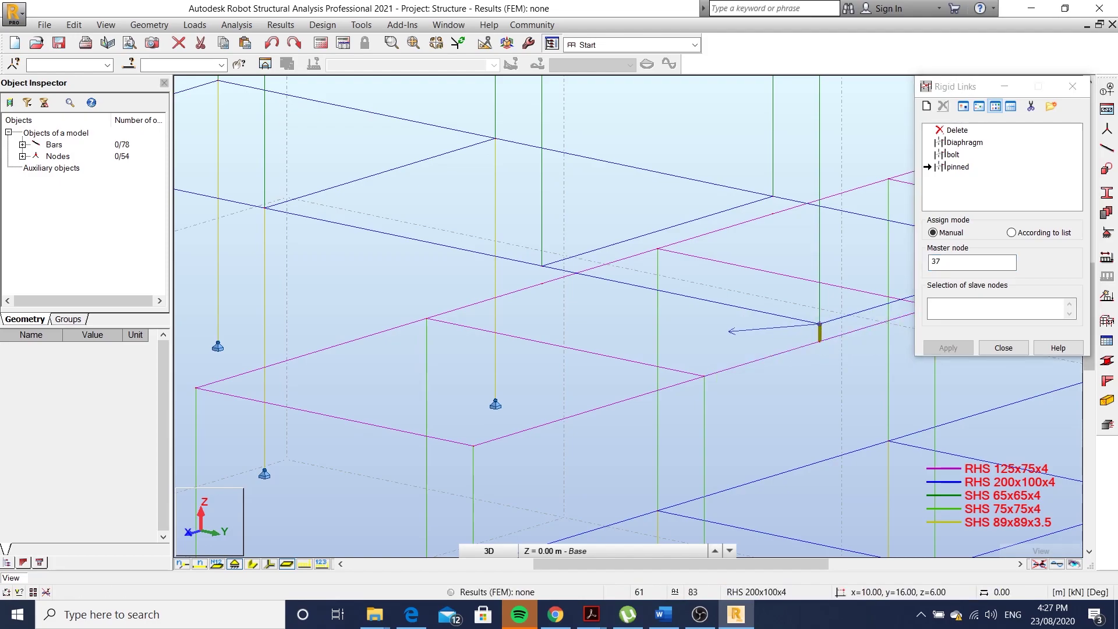
pyautogui.click(938, 263)
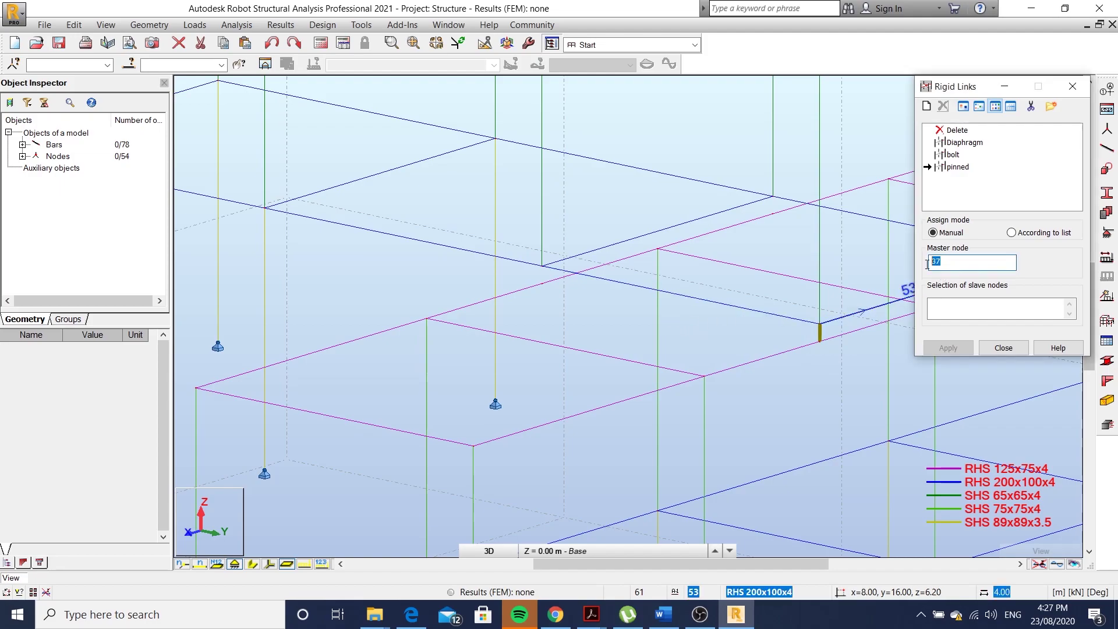
pyautogui.click(541, 266)
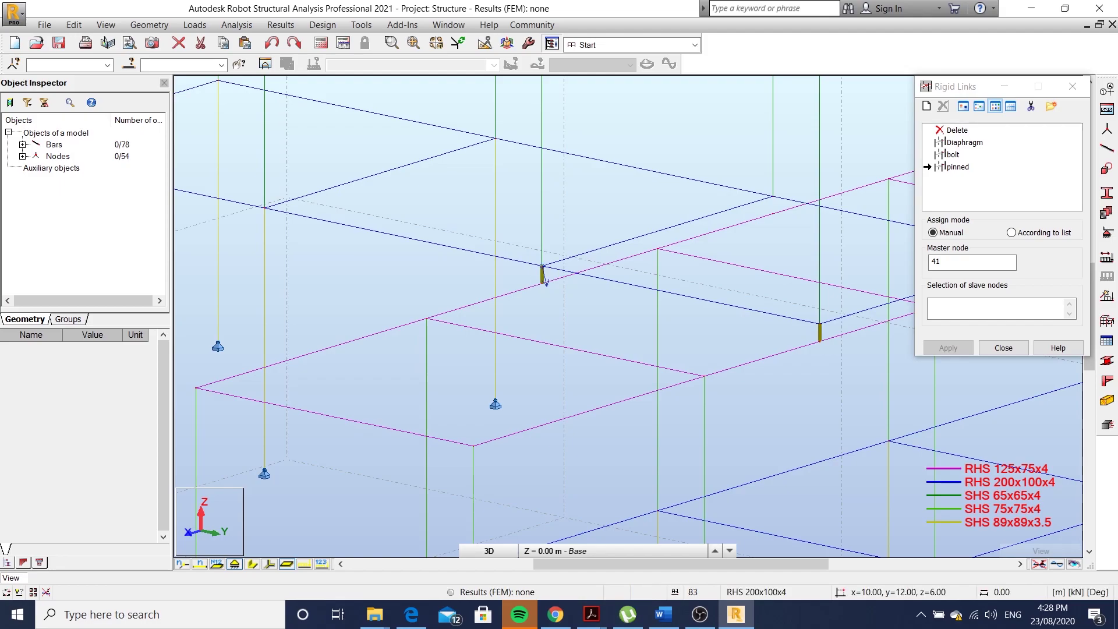
# Step: Assign a pinned rigid link from the third-storey corner node at x = 6, y = 16 to the roof-beam node directly below
pyautogui.moveTo(612, 300); pyautogui.dragTo(574, 317, button='middle')
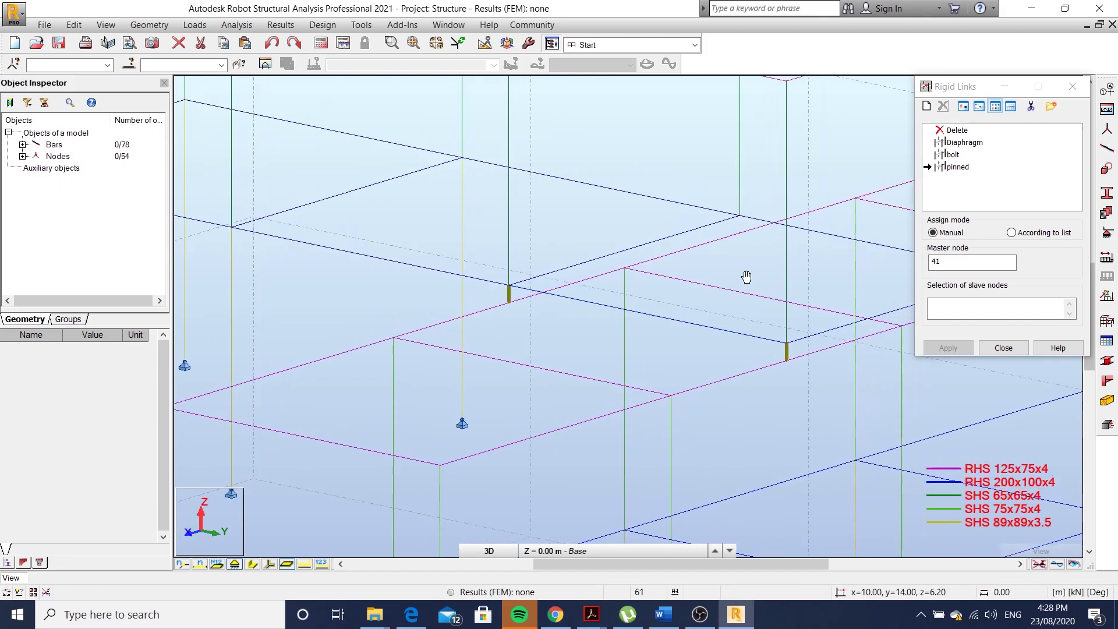
pyautogui.moveTo(745, 279); pyautogui.dragTo(632, 321, button='middle')
pyautogui.scroll(2, 660, 325)
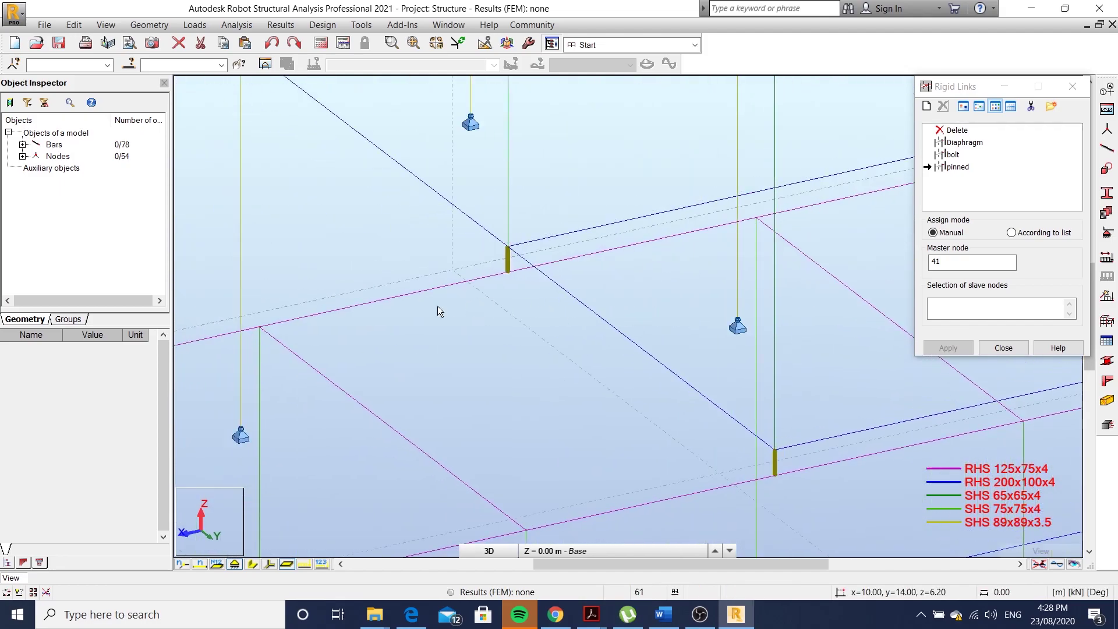
pyautogui.scroll(-3, 438, 307)
pyautogui.moveTo(455, 322); pyautogui.dragTo(623, 324, button='middle')
pyautogui.scroll(5, 623, 324)
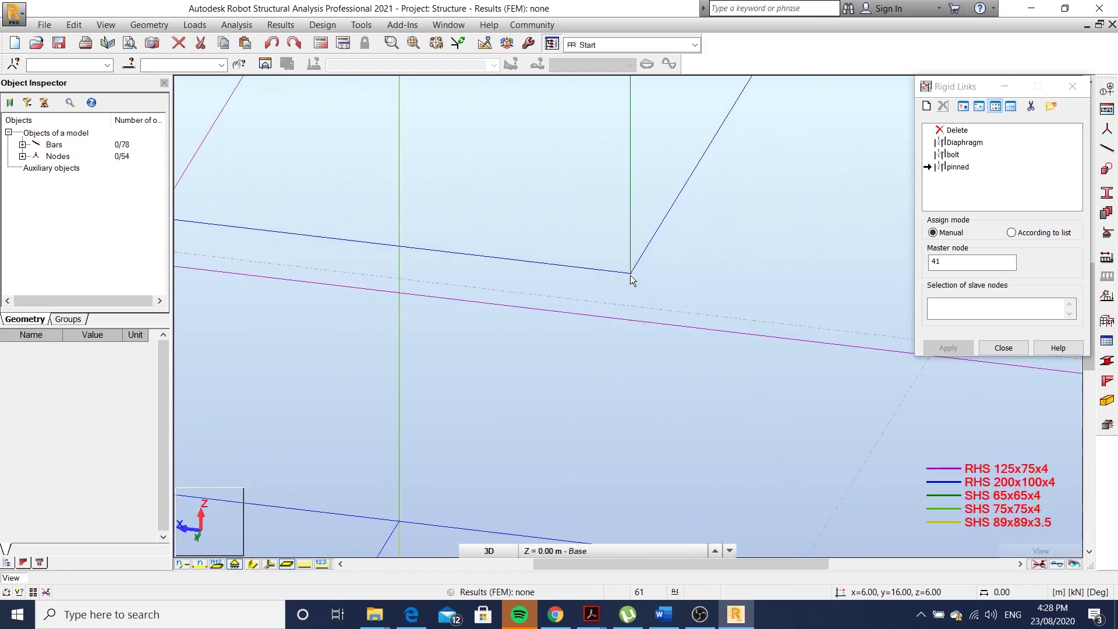
pyautogui.click(938, 276)
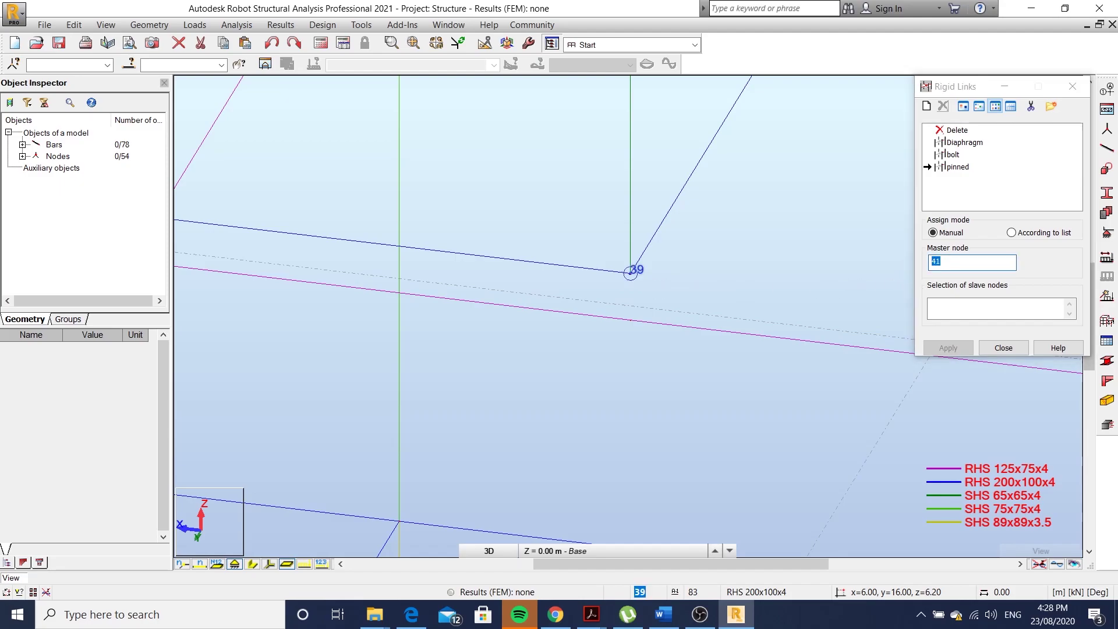
pyautogui.click(630, 272)
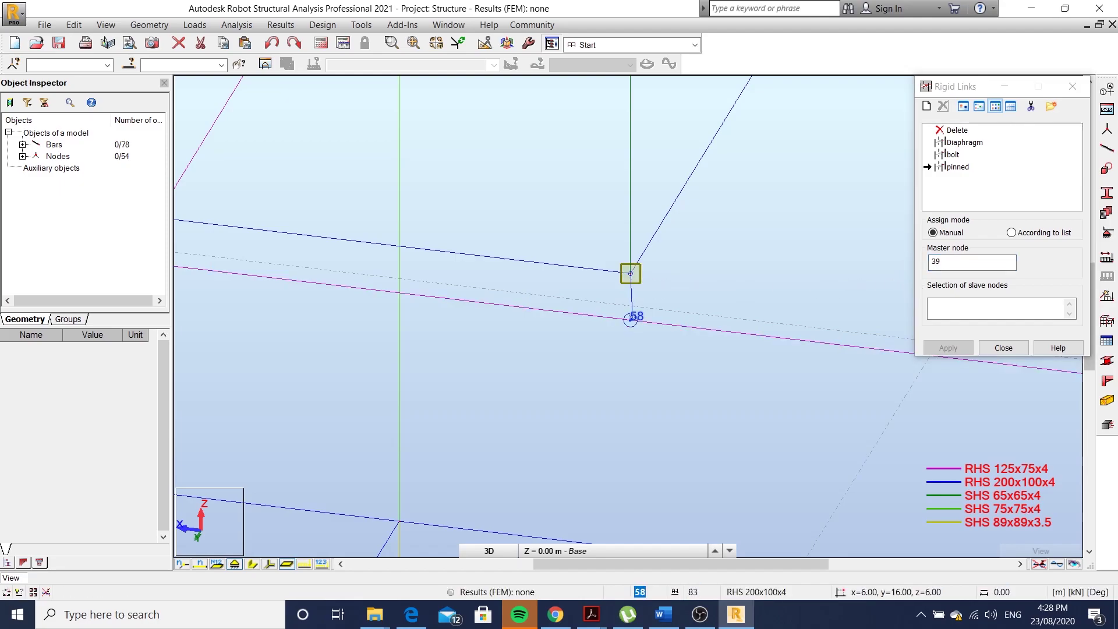
pyautogui.click(631, 320)
# Step: Assign a pinned rigid link between the third-storey node at x = 6, y = 12 and the roof-beam node below, and finish linking
pyautogui.scroll(-2, 721, 294)
pyautogui.moveTo(721, 295); pyautogui.dragTo(617, 327, button='middle')
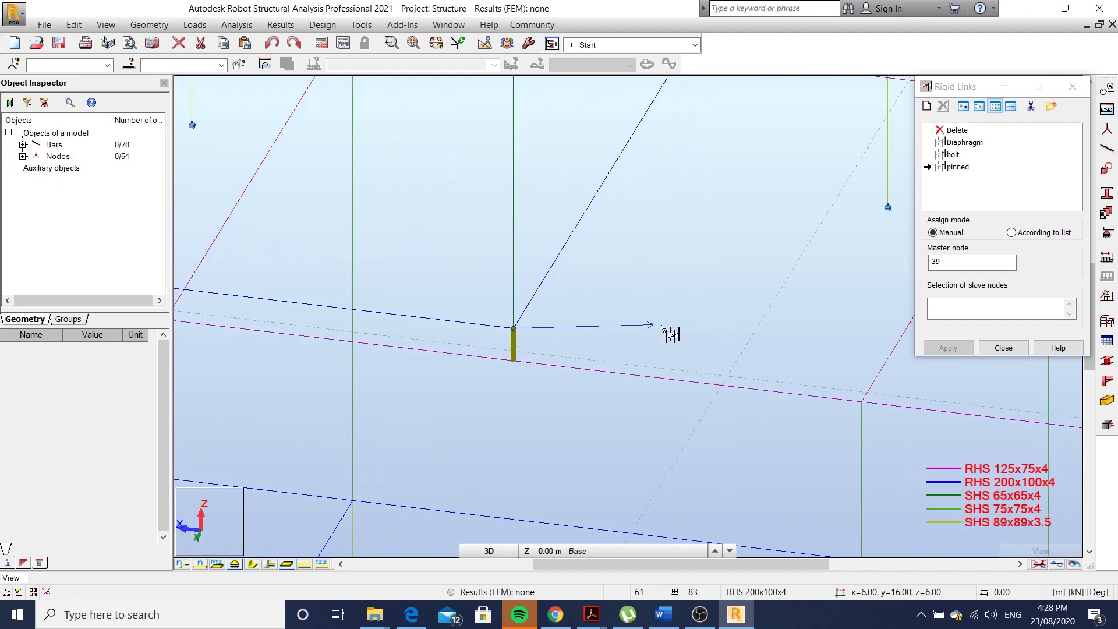
pyautogui.moveTo(709, 294); pyautogui.dragTo(624, 361, button='middle')
pyautogui.click(953, 263)
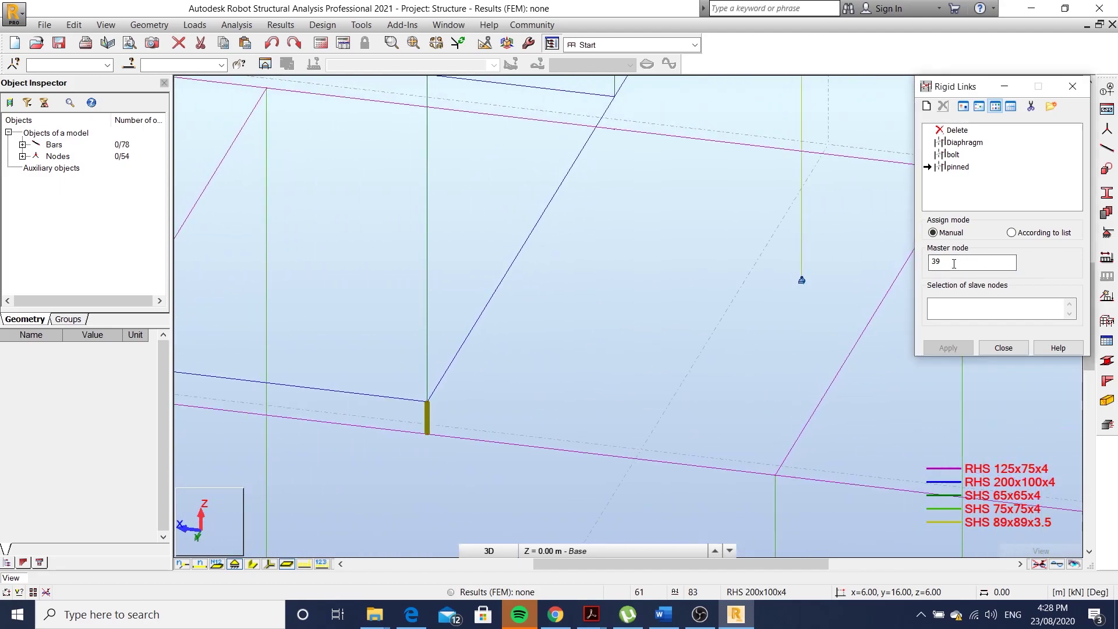
pyautogui.moveTo(687, 243); pyautogui.dragTo(656, 346, button='middle')
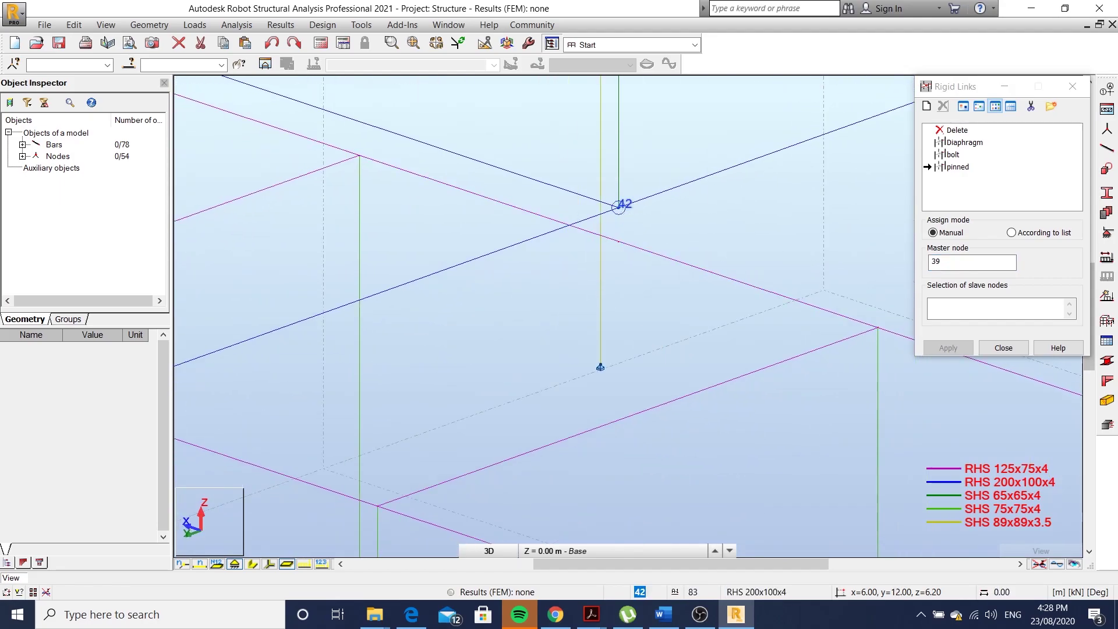
pyautogui.click(619, 207)
pyautogui.click(619, 240)
pyautogui.scroll(-5, 641, 309)
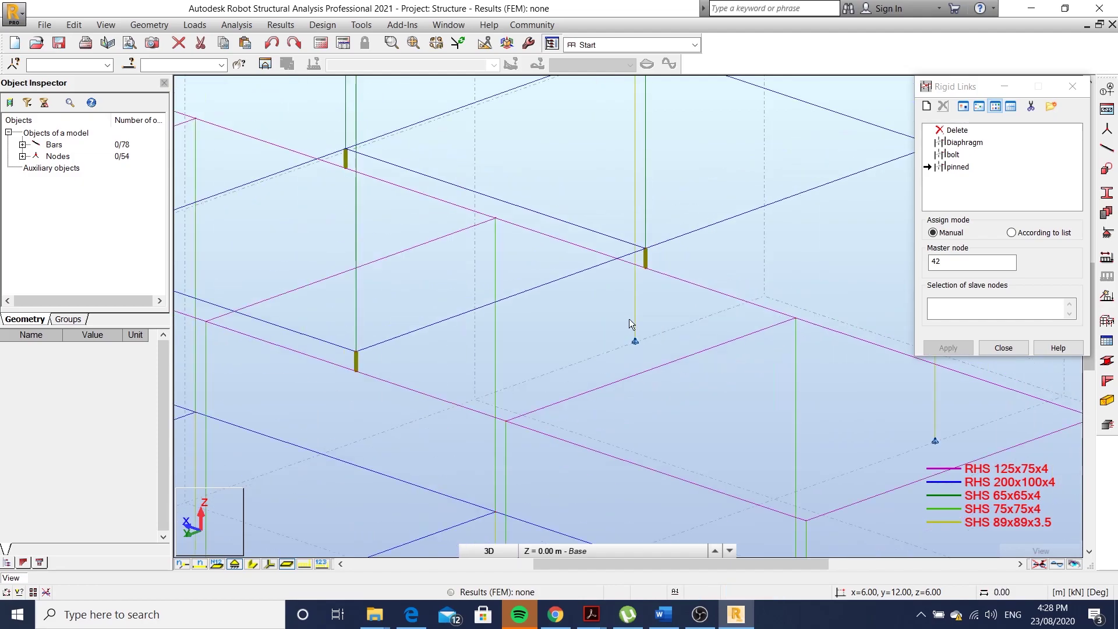
pyautogui.keyDown('shift'); pyautogui.moveTo(534, 308); pyautogui.dragTo(632, 326, button='middle'); pyautogui.keyUp('shift')
pyautogui.click(1002, 347)
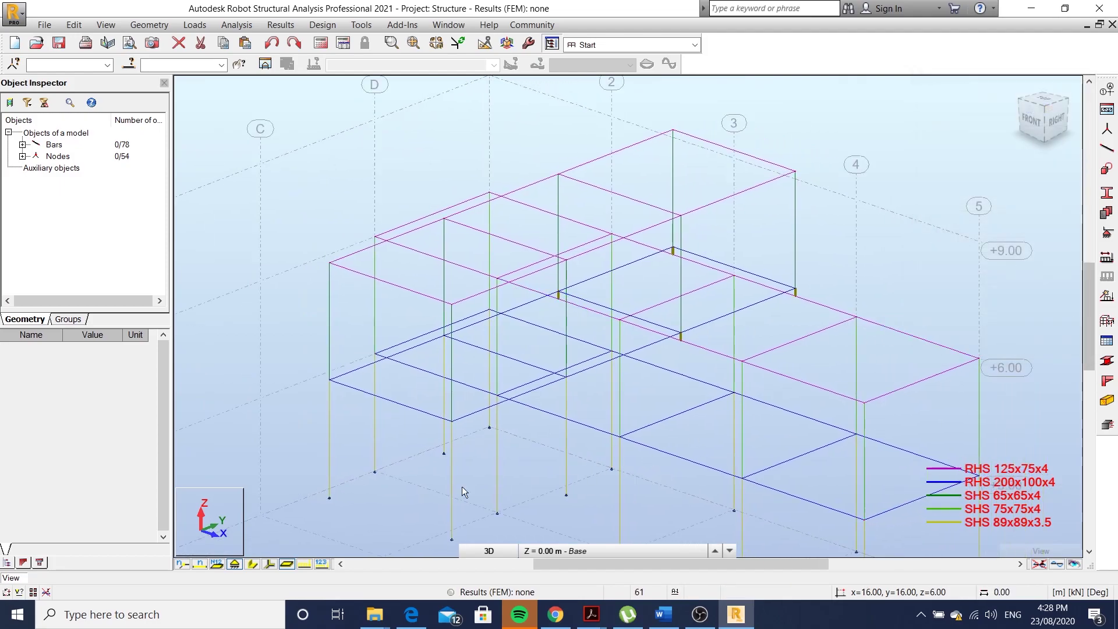
# Step: Display the section shapes of all bars in the frame again
pyautogui.click(258, 564)
pyautogui.scroll(-1, 422, 393)
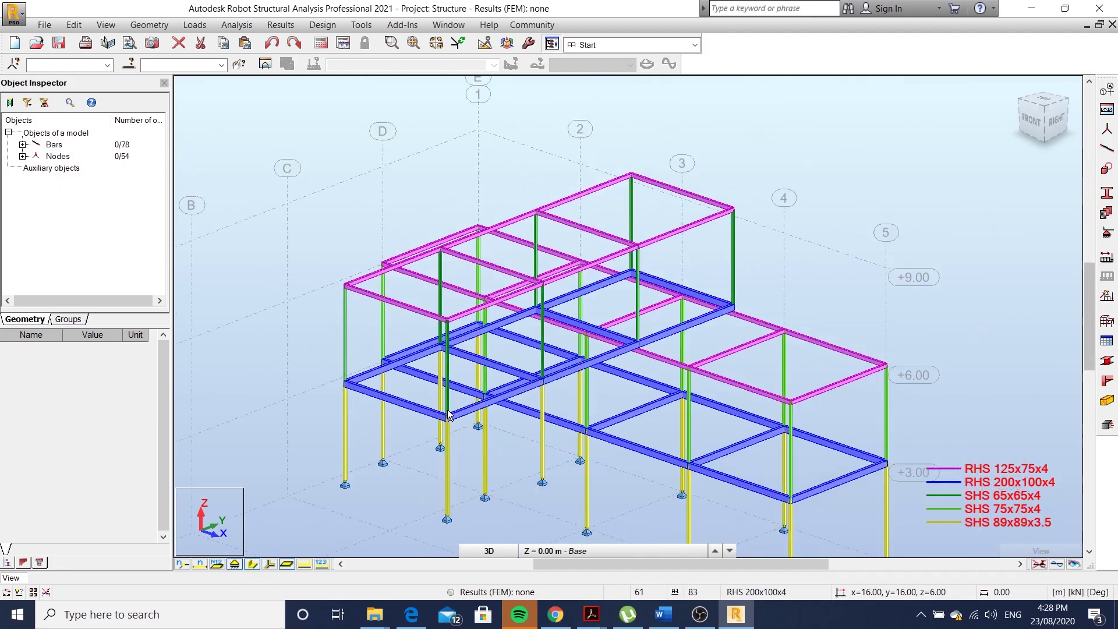
pyautogui.moveTo(483, 402); pyautogui.dragTo(548, 360, button='middle')
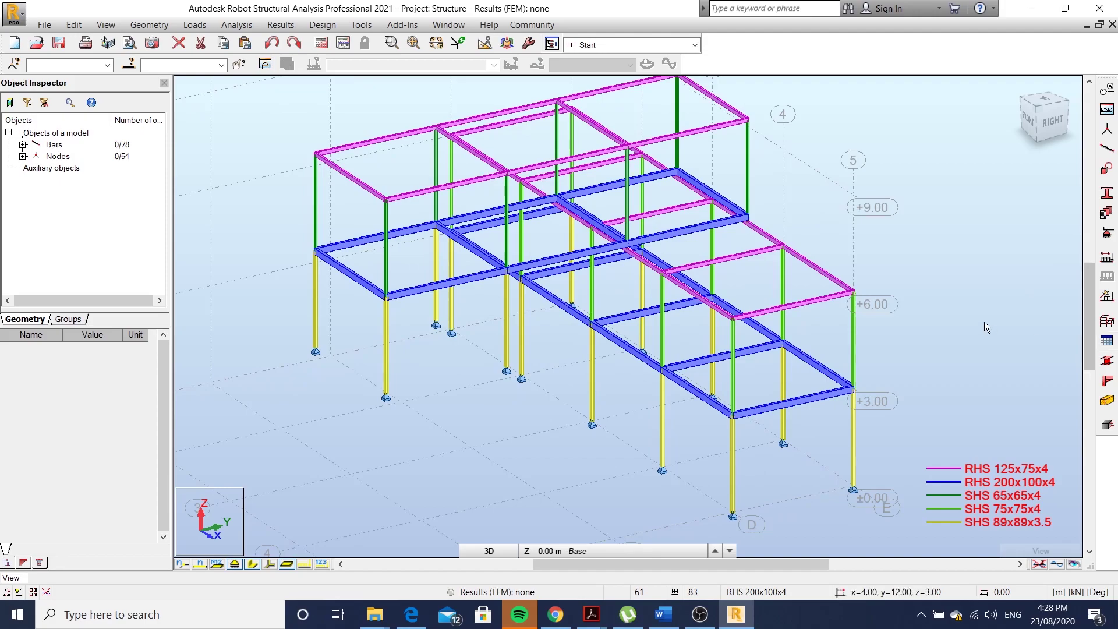
pyautogui.moveTo(491, 292)
pyautogui.keyDown('shift'); pyautogui.mouseDown(button='middle')
pyautogui.moveTo(691, 279)
pyautogui.moveTo(664, 281)
pyautogui.mouseUp(button='middle'); pyautogui.keyUp('shift')
# Step: Add an SHS 65x65x4 diagonal brace from 10.00, 14.00, 6.20 to the third-storey corner column's top at 10.00, 16.00, 9.00
pyautogui.click(1106, 148)
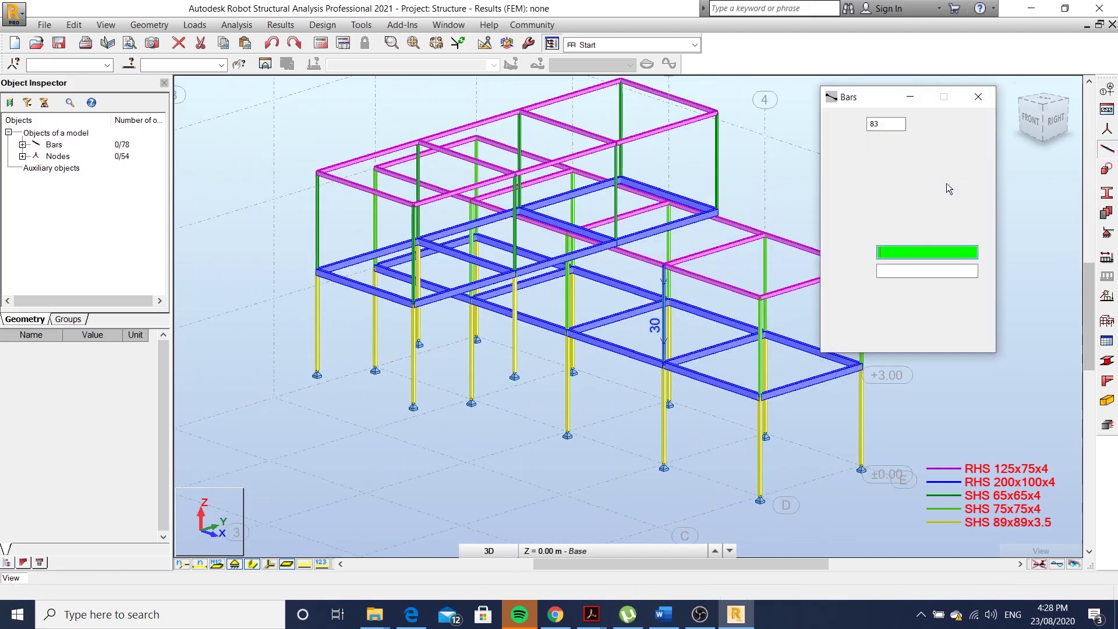
pyautogui.click(964, 192)
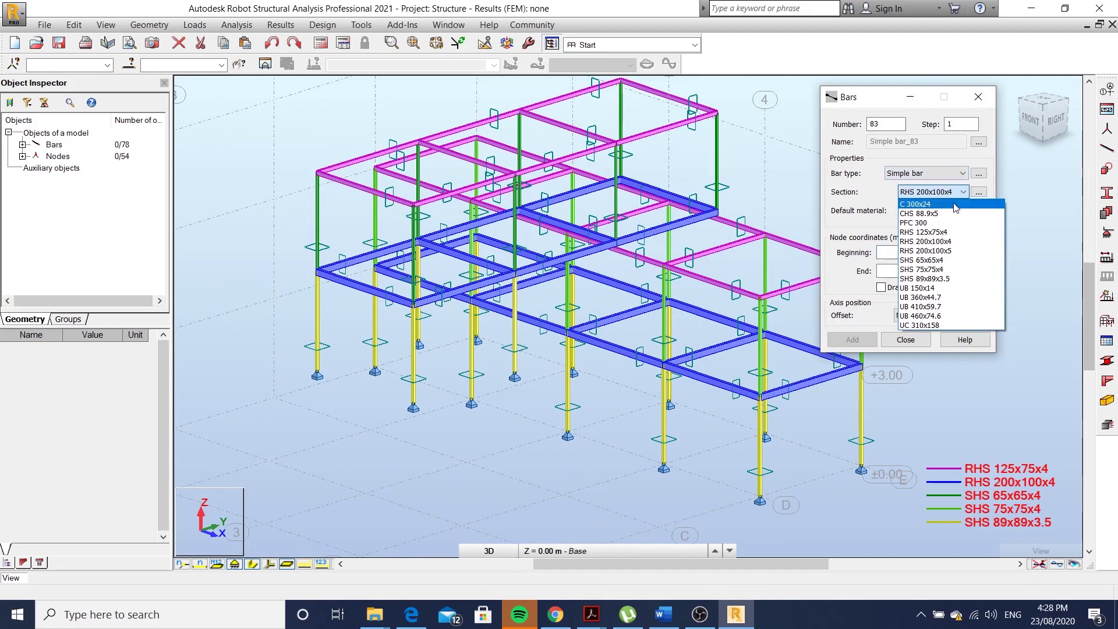
pyautogui.click(948, 260)
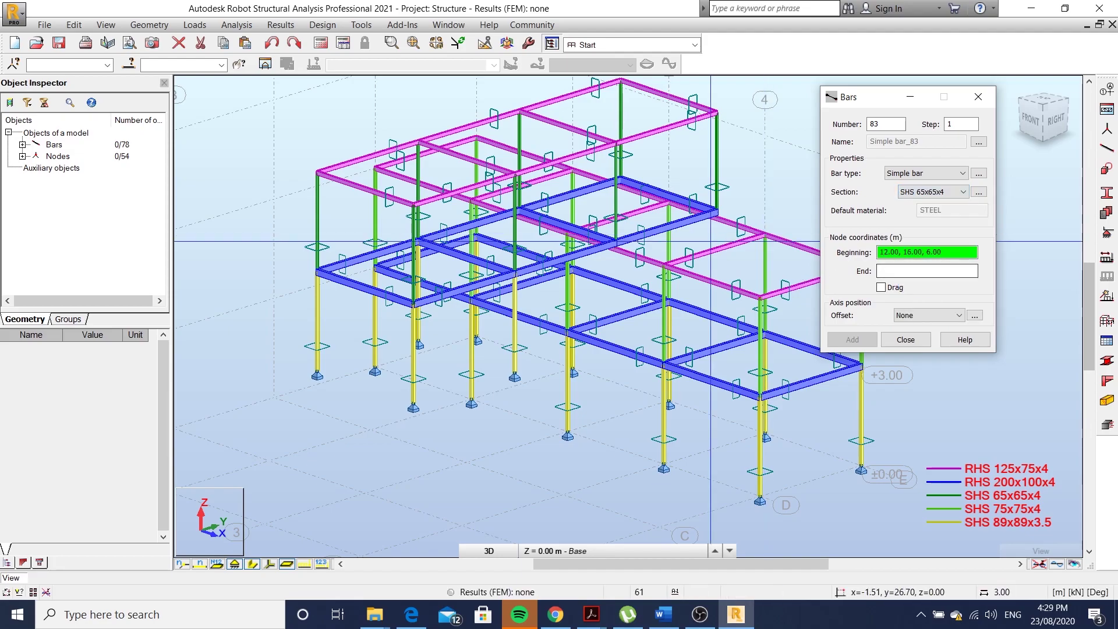
pyautogui.moveTo(710, 241); pyautogui.dragTo(561, 285, button='middle')
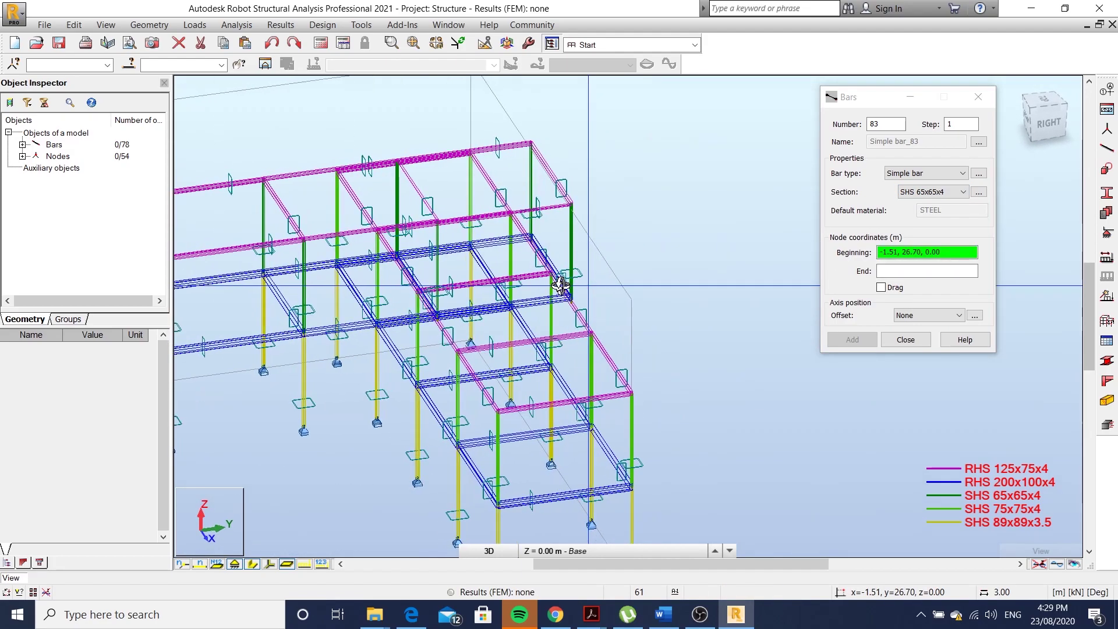
pyautogui.scroll(3, 502, 317)
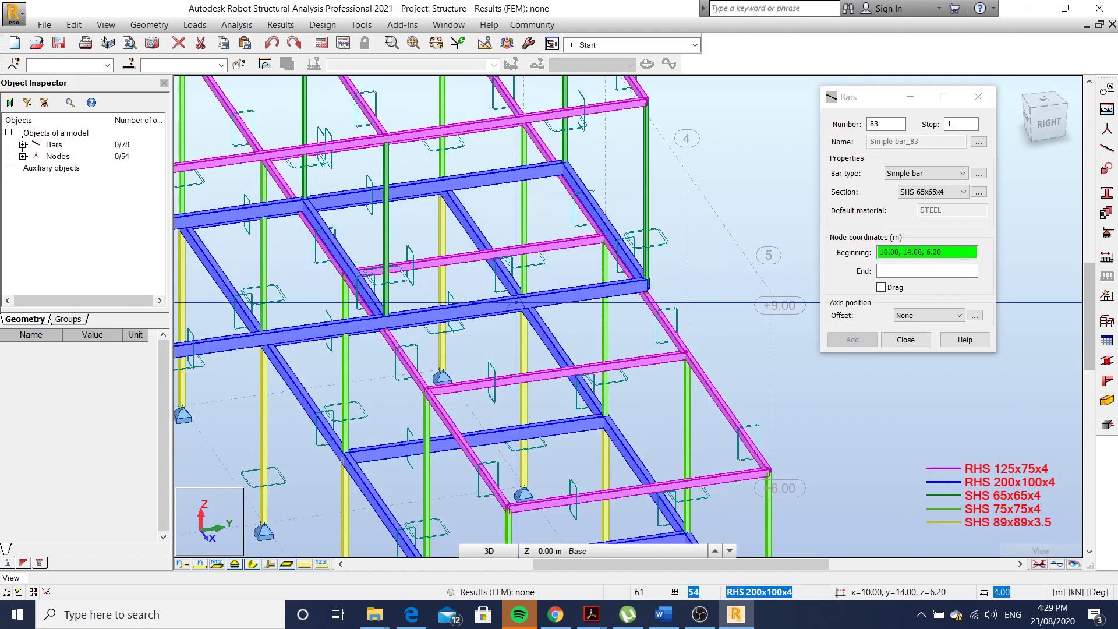
pyautogui.click(516, 302)
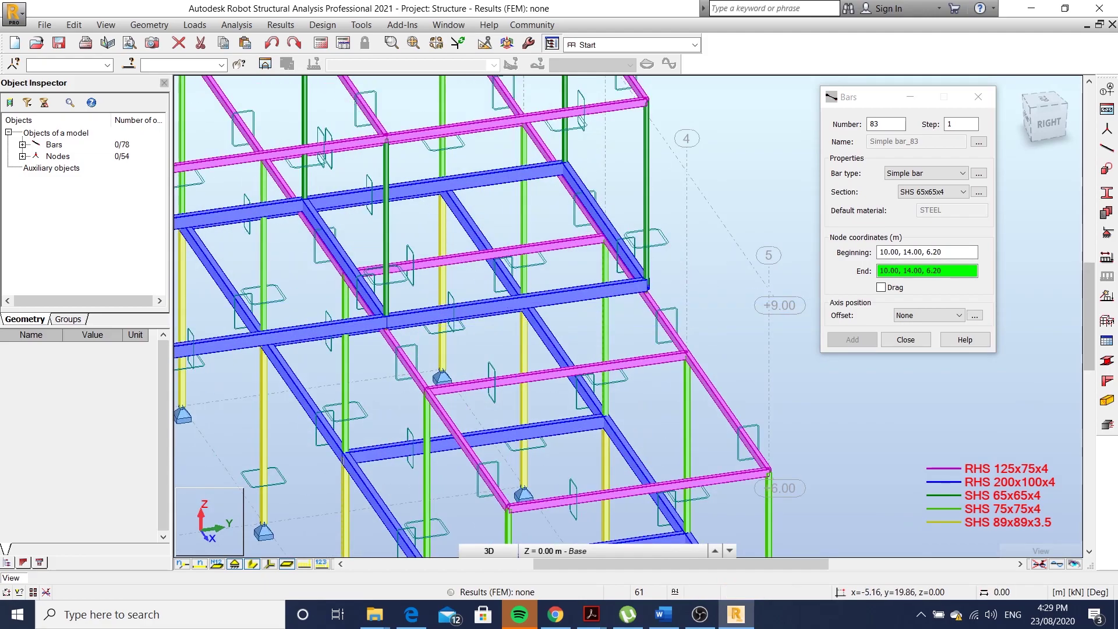
pyautogui.click(645, 113)
# Step: Add an SHS 65x65x4 diagonal brace in the second-storey end bay from 16.00, 14.00, 3.00 to 16.00, 16.00, 6.00
pyautogui.scroll(-2, 645, 114)
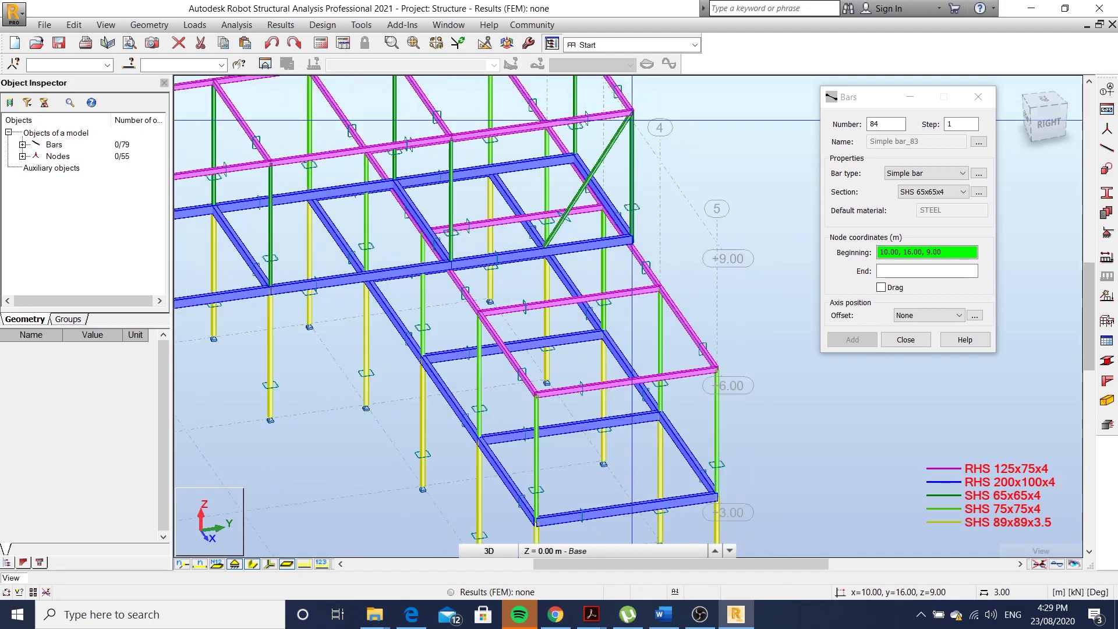
pyautogui.scroll(-2, 604, 236)
pyautogui.keyDown('shift'); pyautogui.moveTo(598, 297); pyautogui.dragTo(584, 286, button='middle'); pyautogui.keyUp('shift')
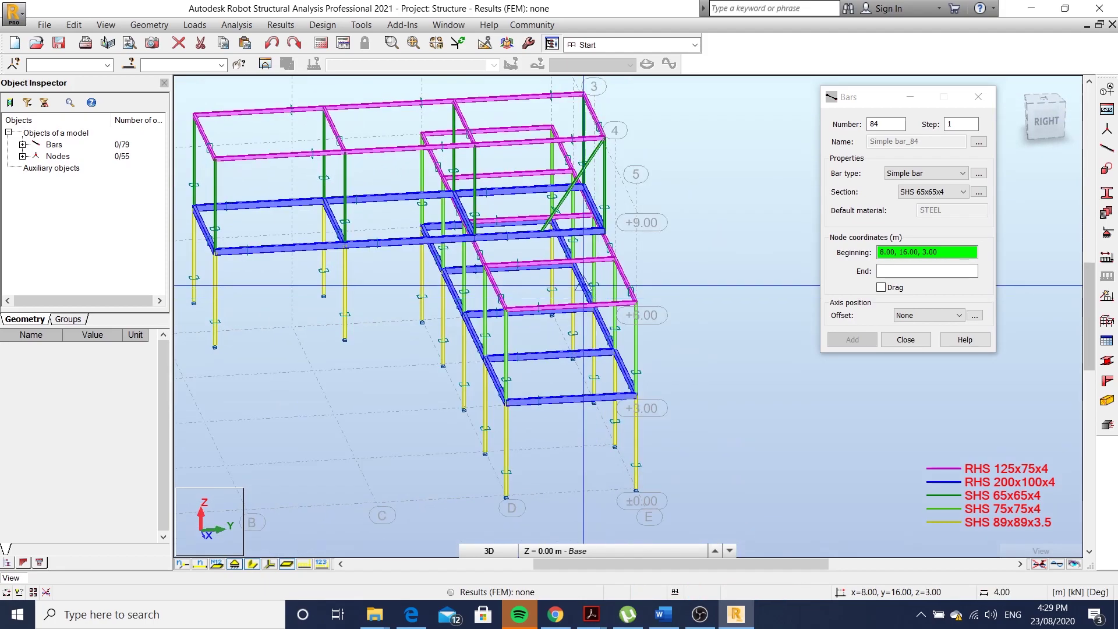
pyautogui.scroll(4, 583, 285)
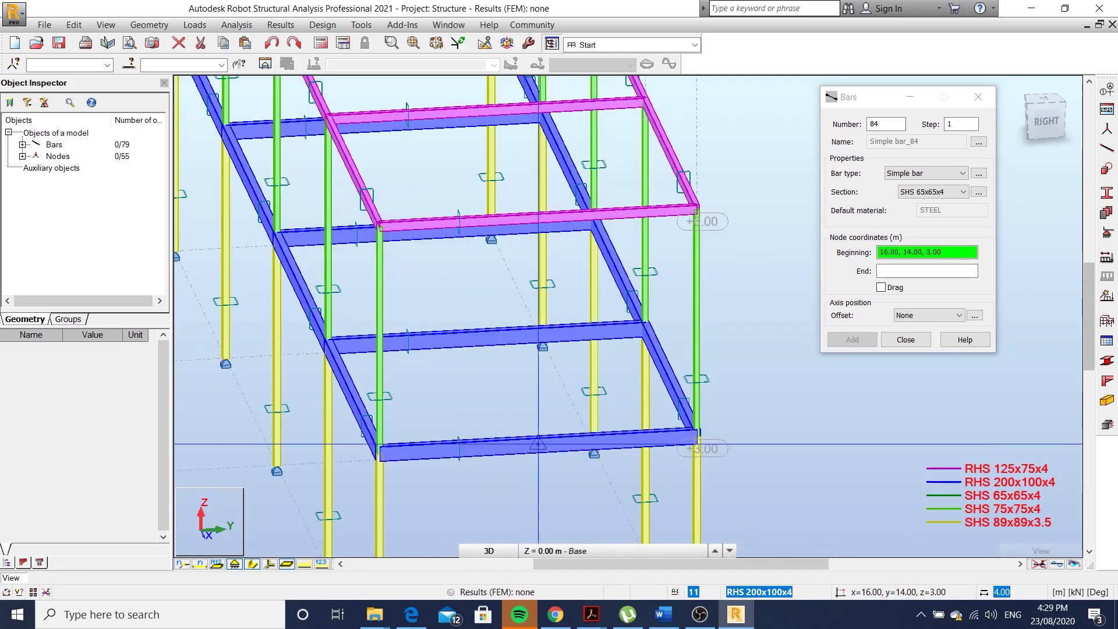
pyautogui.click(538, 444)
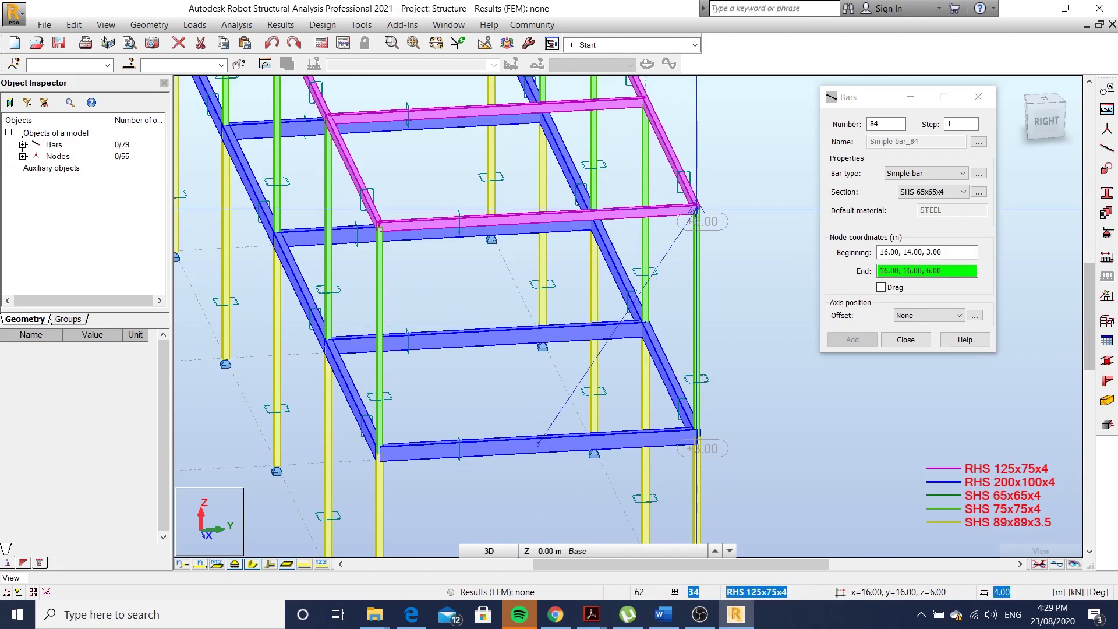
pyautogui.click(697, 208)
# Step: Add an SHS 65x65x4 diagonal brace in the second-storey side bay from 14.00, 16.00, 3.00 to 16.00, 16.00, 6.00
pyautogui.scroll(-2, 524, 298)
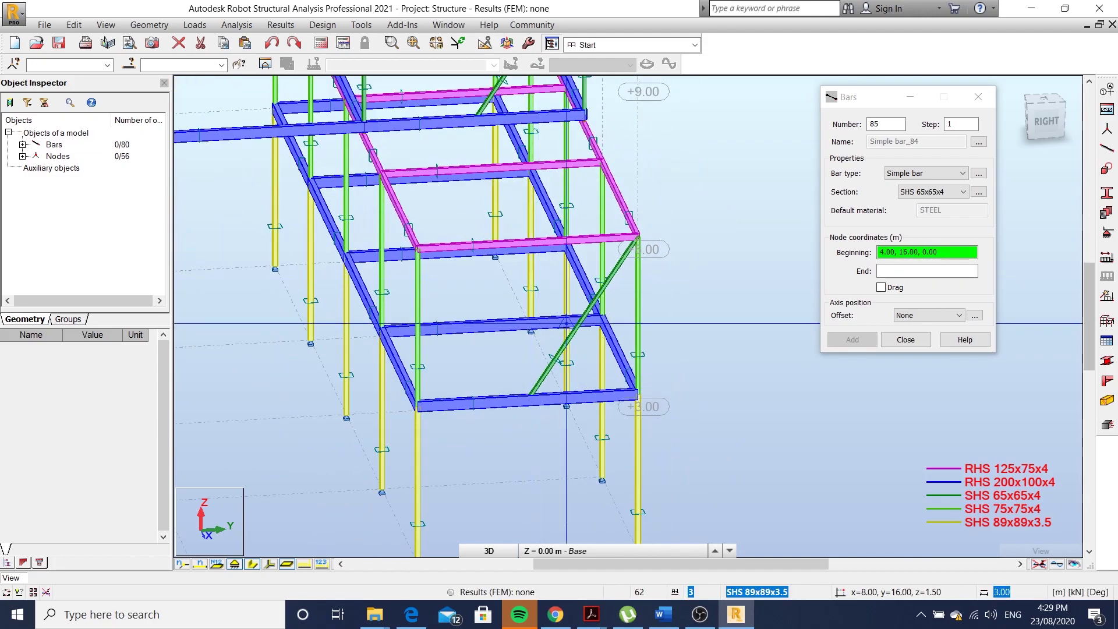
pyautogui.keyDown('shift'); pyautogui.moveTo(538, 298); pyautogui.dragTo(489, 309, button='middle'); pyautogui.keyUp('shift')
pyautogui.moveTo(676, 316); pyautogui.dragTo(406, 342, button='middle')
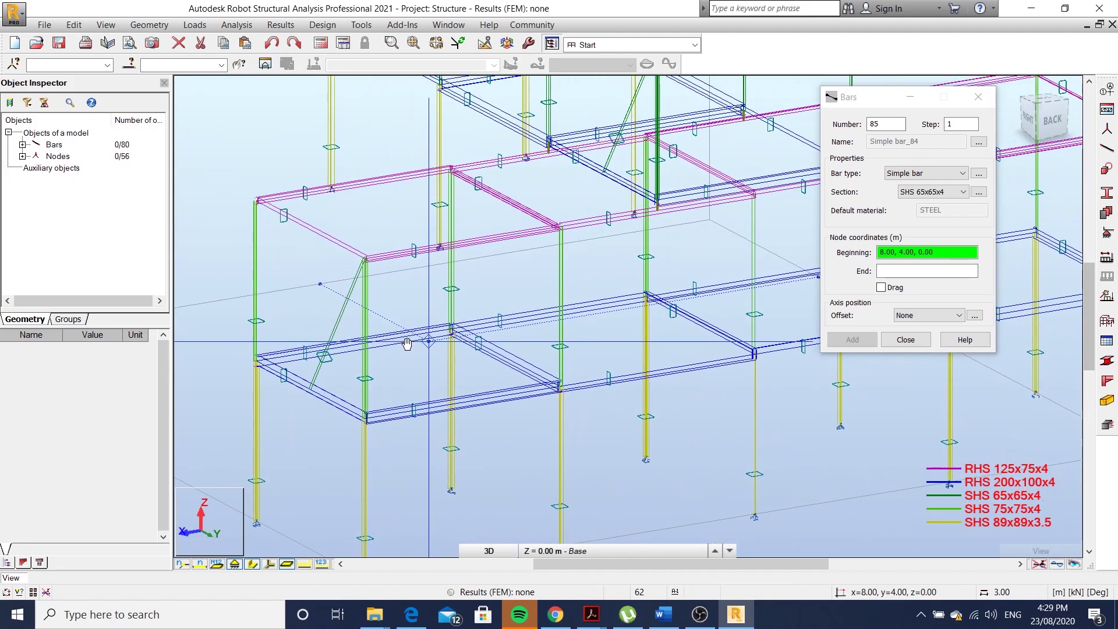
pyautogui.click(462, 405)
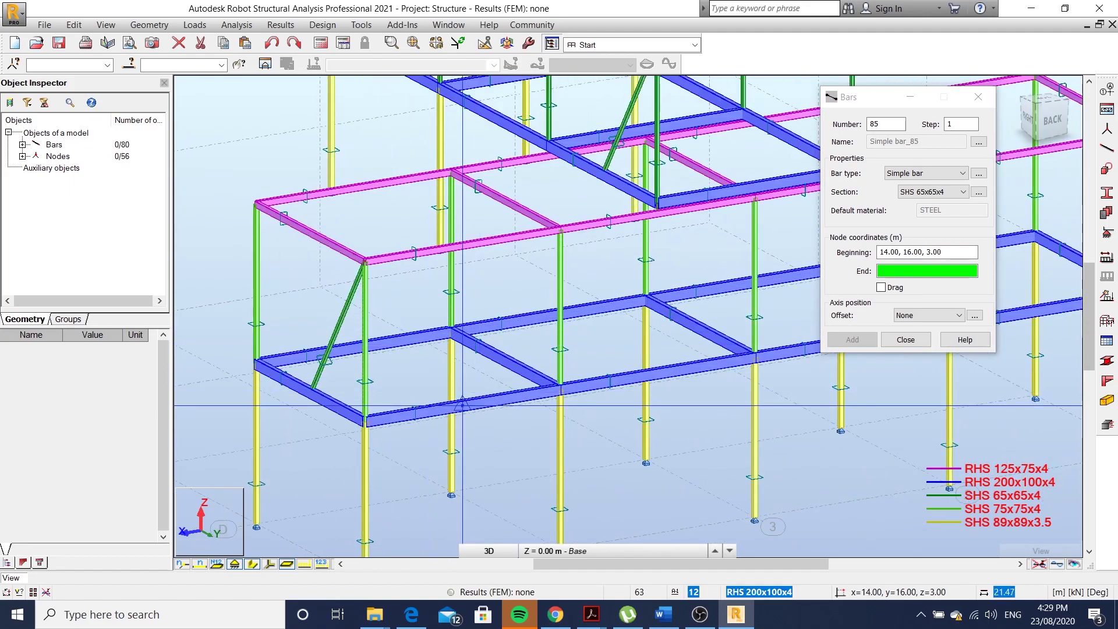
pyautogui.click(365, 262)
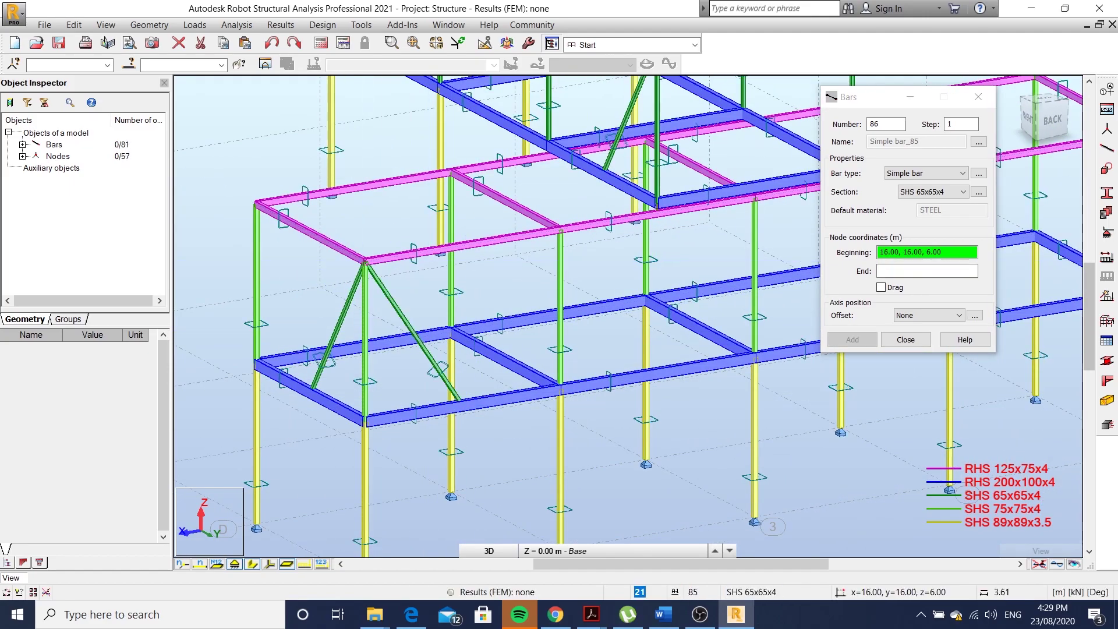
# Step: Brace the opposite end bay of the same long side from 2.00, 16.00, 3.00 to the corner column's top at z = 6.00
pyautogui.moveTo(804, 297); pyautogui.dragTo(482, 407, button='middle')
pyautogui.scroll(-1, 482, 437)
pyautogui.click(531, 429)
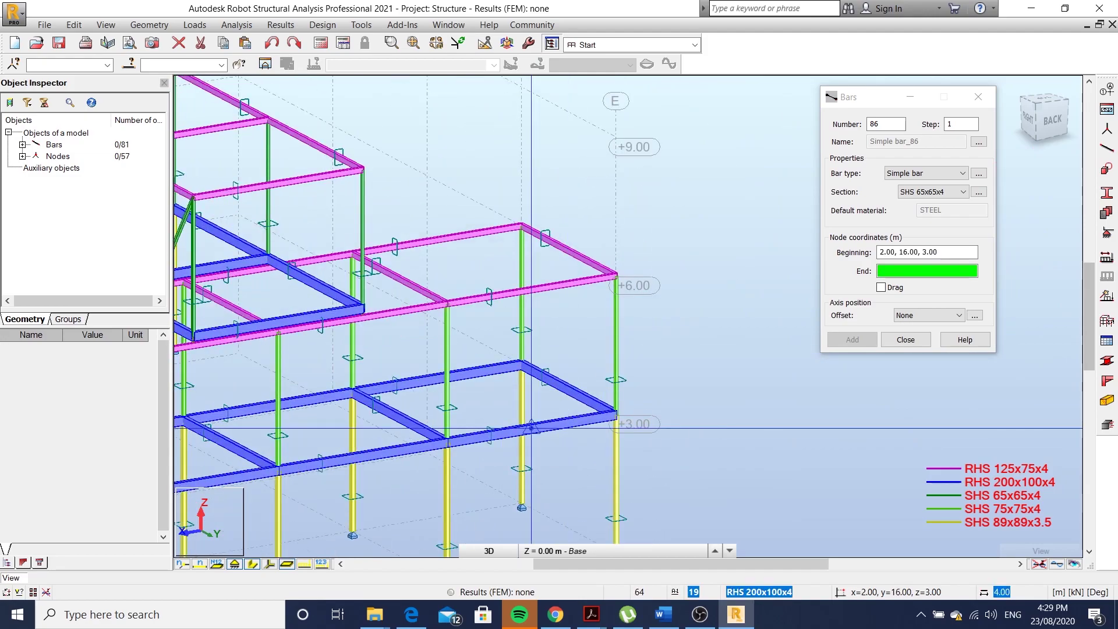
pyautogui.click(616, 275)
# Step: Add an SHS 65x65x4 diagonal brace from that same corner column's top to the midpoint of the adjoining short end beam at z = 3.00
pyautogui.scroll(-2, 568, 348)
pyautogui.keyDown('shift'); pyautogui.moveTo(568, 348); pyautogui.dragTo(451, 362, button='middle'); pyautogui.keyUp('shift')
pyautogui.scroll(1, 615, 355)
pyautogui.scroll(3, 616, 354)
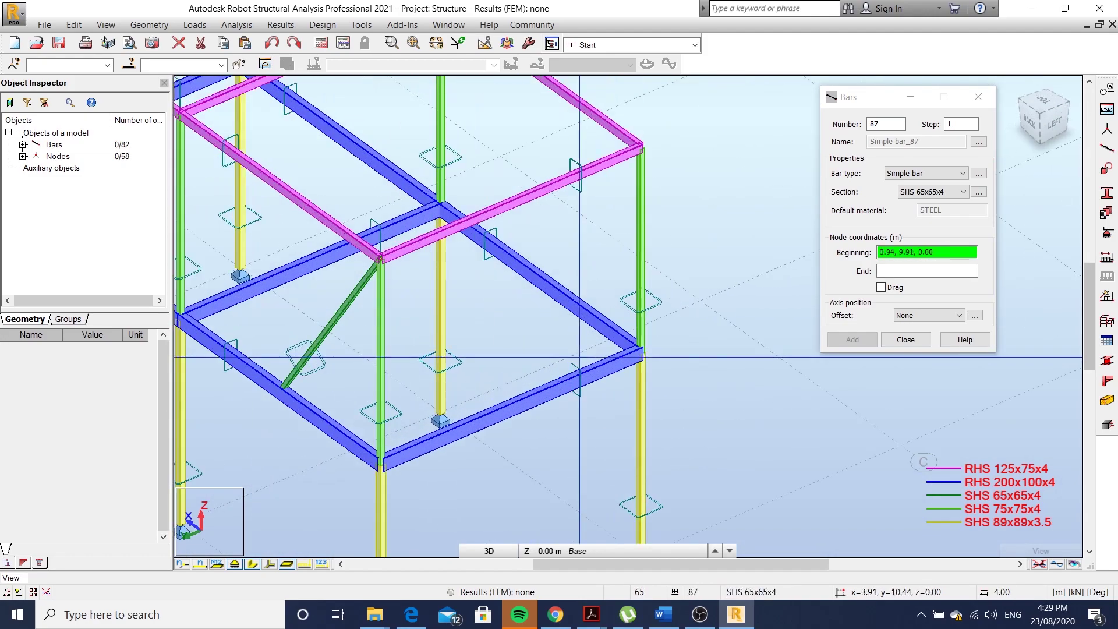
pyautogui.click(381, 260)
pyautogui.click(508, 402)
# Step: Add an SHS 65x65x4 diagonal brace from 6.00, 6.00, 6.20 to the top of the overhang's outer corner column, and finish adding bars
pyautogui.keyDown('shift'); pyautogui.moveTo(518, 333); pyautogui.dragTo(520, 307, button='middle'); pyautogui.keyUp('shift')
pyautogui.click(555, 337)
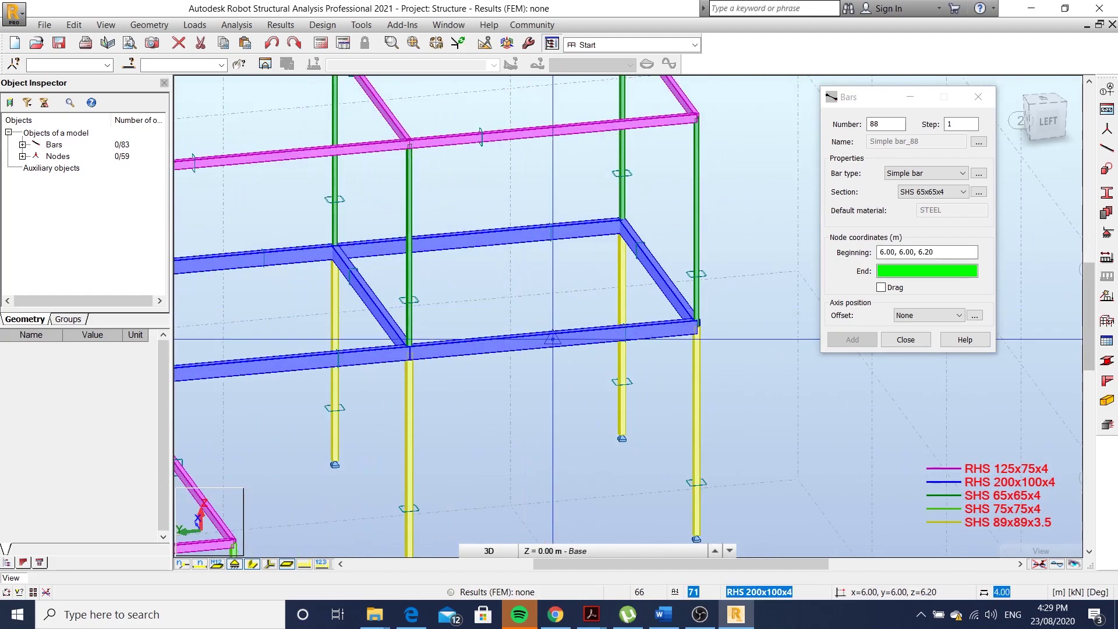
pyautogui.scroll(-2, 702, 247)
pyautogui.click(698, 161)
pyautogui.scroll(-2, 638, 307)
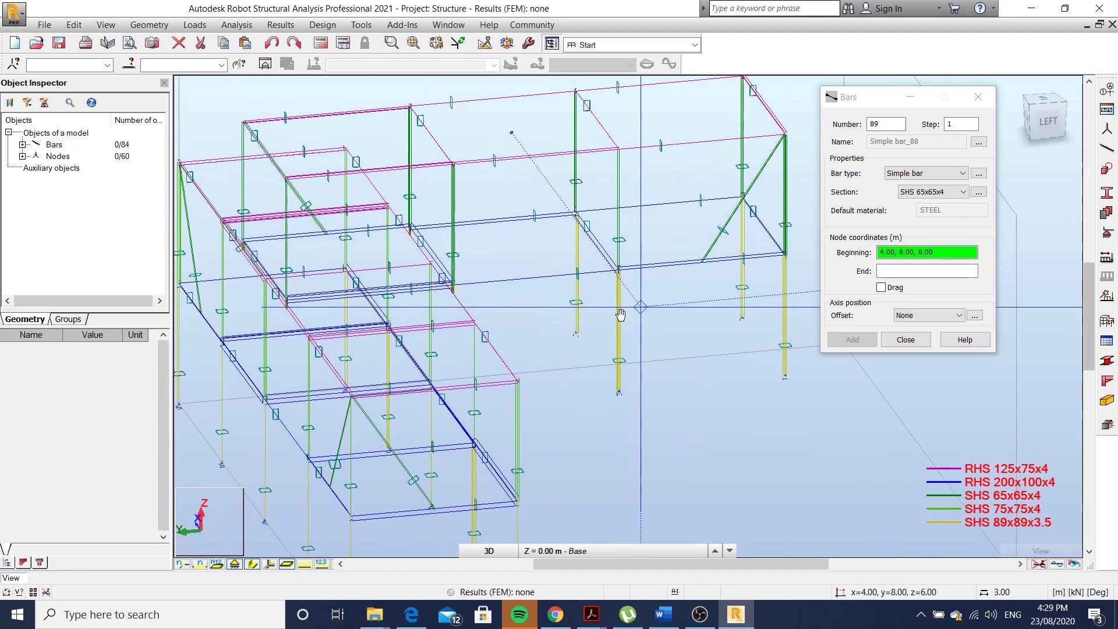
pyautogui.keyDown('shift'); pyautogui.moveTo(638, 307); pyautogui.dragTo(579, 324, button='middle'); pyautogui.keyUp('shift')
pyautogui.scroll(-1, 633, 340)
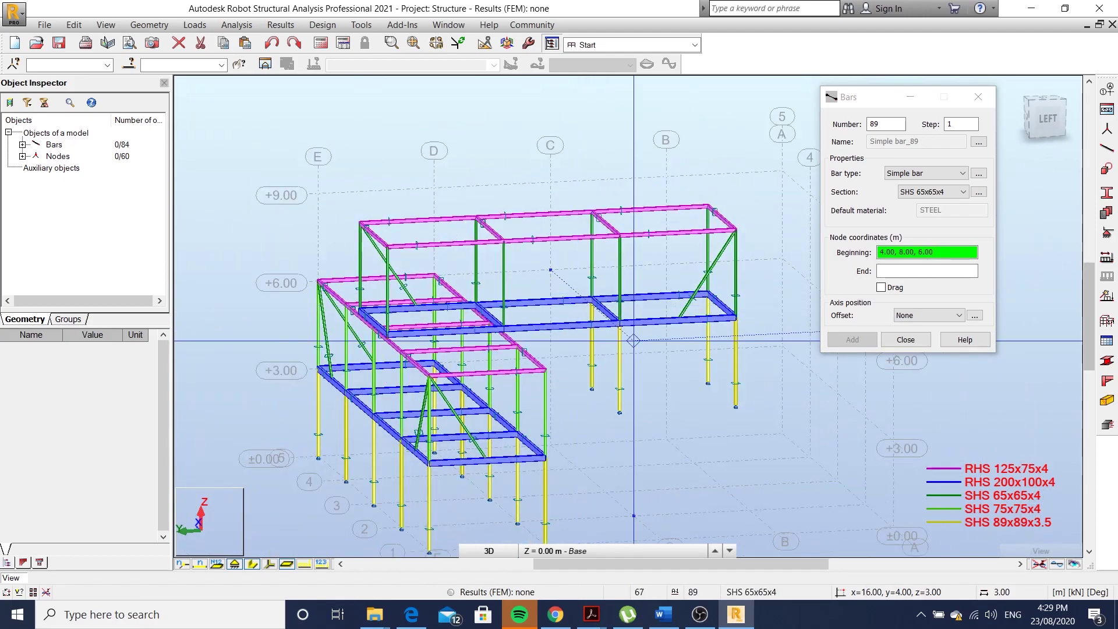
pyautogui.click(905, 340)
pyautogui.scroll(-3, 658, 316)
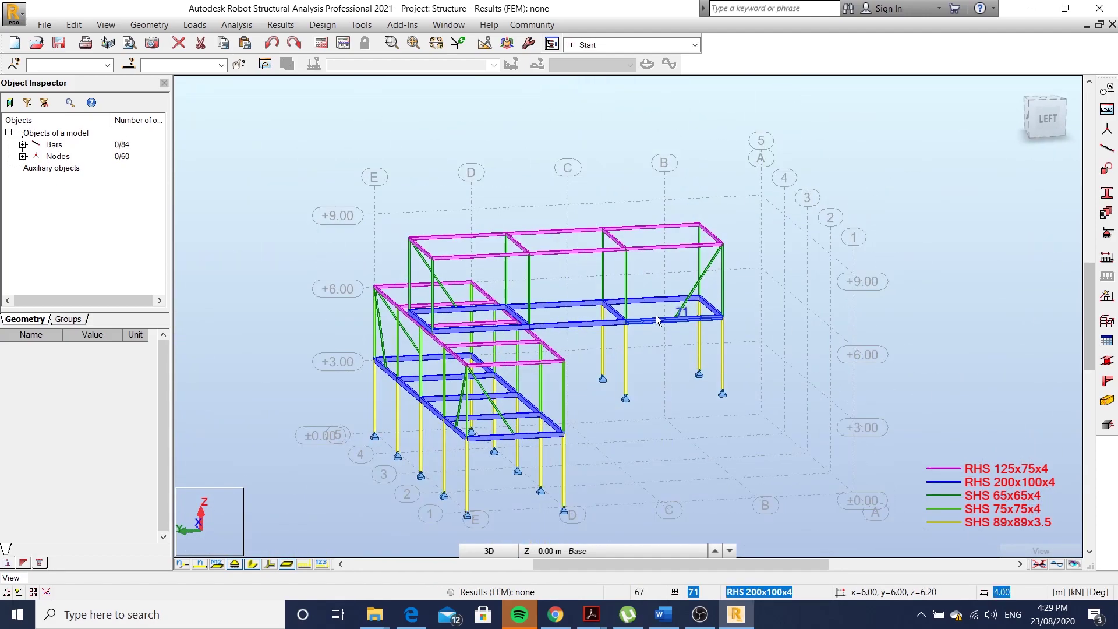
# Step: Select all bars and nodes of the structure and intersect the selected bars where they cross
pyautogui.moveTo(756, 192); pyautogui.dragTo(409, 473)
pyautogui.moveTo(495, 473); pyautogui.dragTo(693, 436)
pyautogui.click(743, 414)
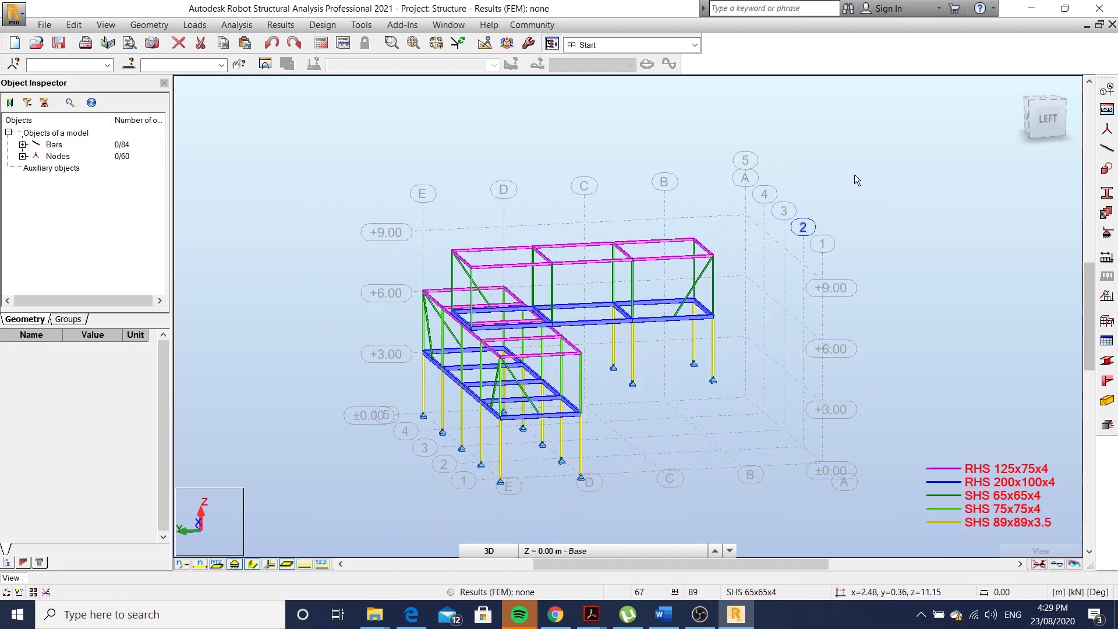
pyautogui.moveTo(862, 165); pyautogui.dragTo(367, 486)
pyautogui.scroll(-2, 379, 262)
pyautogui.keyDown('shift'); pyautogui.moveTo(362, 260); pyautogui.dragTo(385, 258, button='middle'); pyautogui.keyUp('shift')
pyautogui.scroll(2, 382, 227)
pyautogui.click(149, 24)
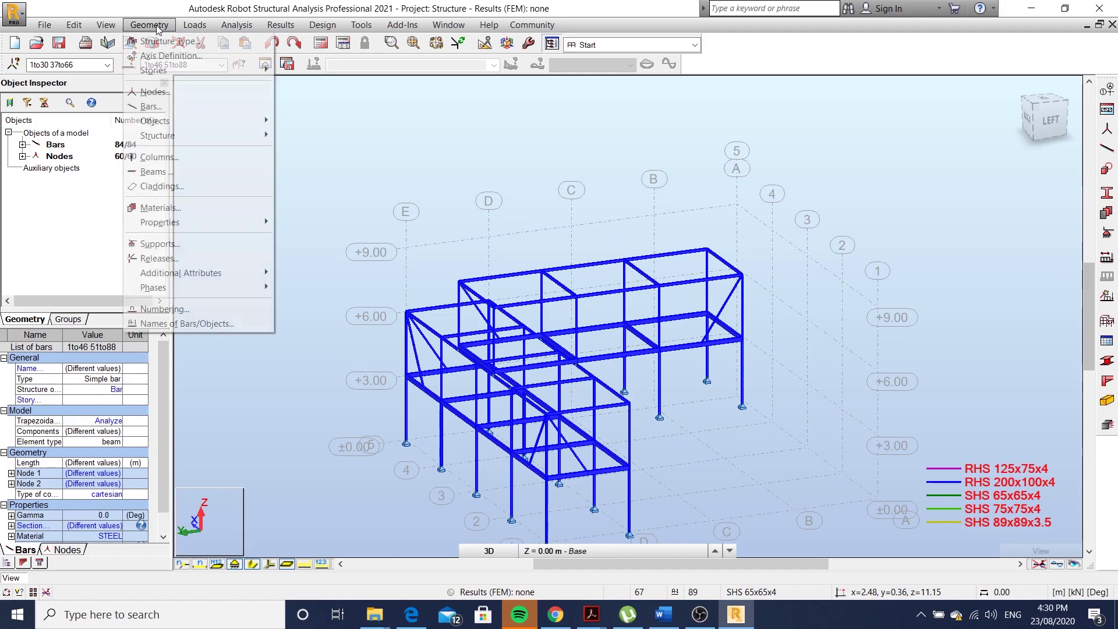
pyautogui.moveTo(74, 24)
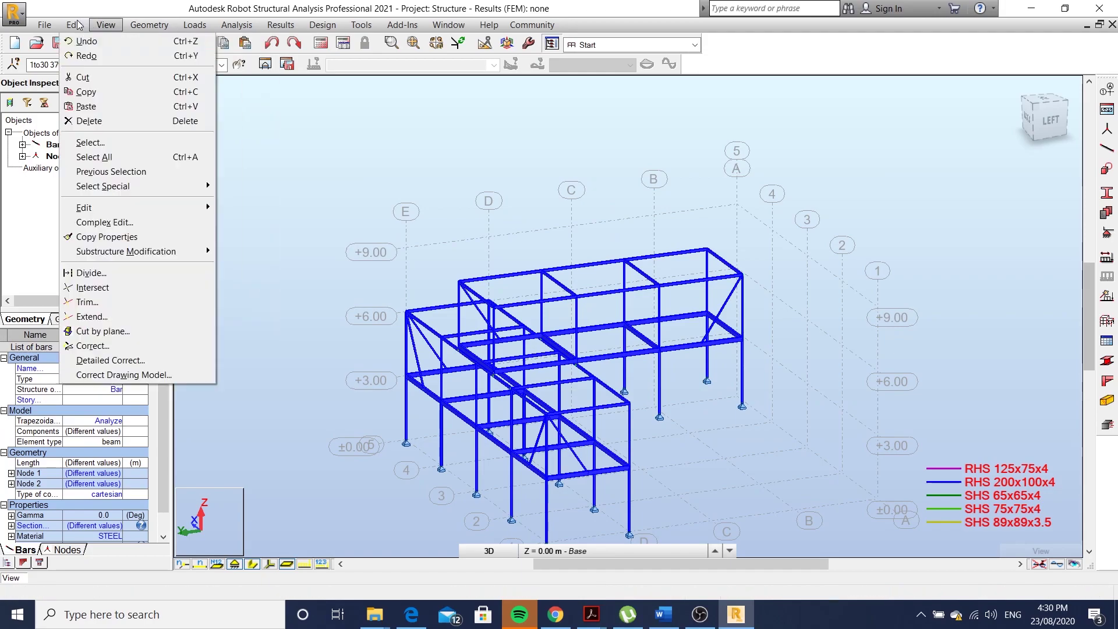
pyautogui.click(110, 287)
# Step: Clear the selection and examine the intersected bars where the overhanging storey crosses the lower roof beams
pyautogui.scroll(-2, 587, 214)
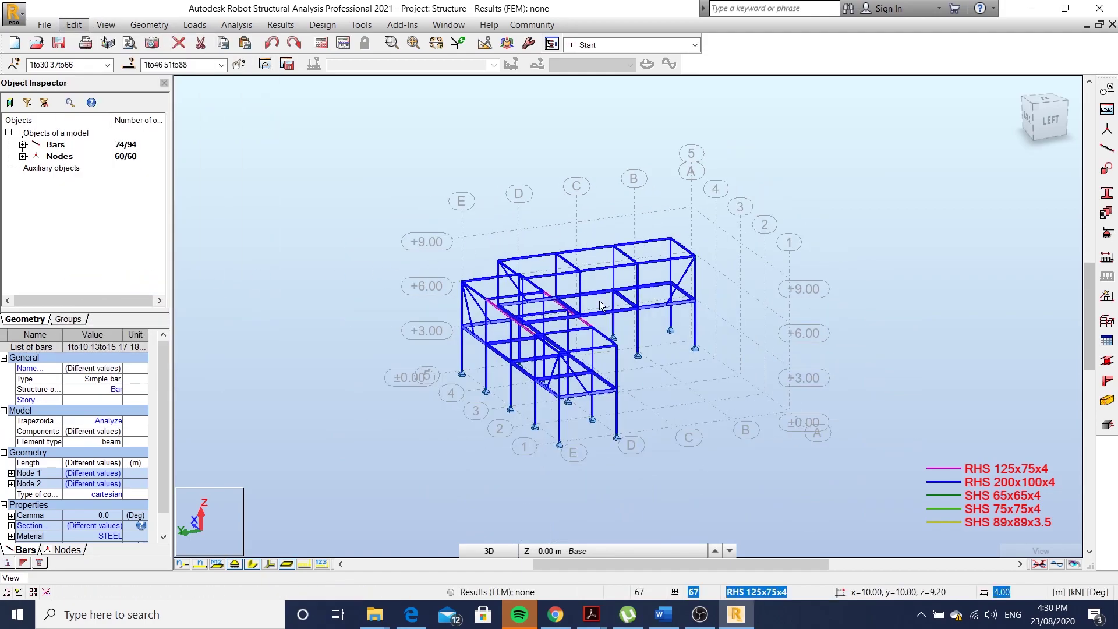
pyautogui.keyDown('shift'); pyautogui.moveTo(661, 353); pyautogui.dragTo(623, 356, button='middle'); pyautogui.keyUp('shift')
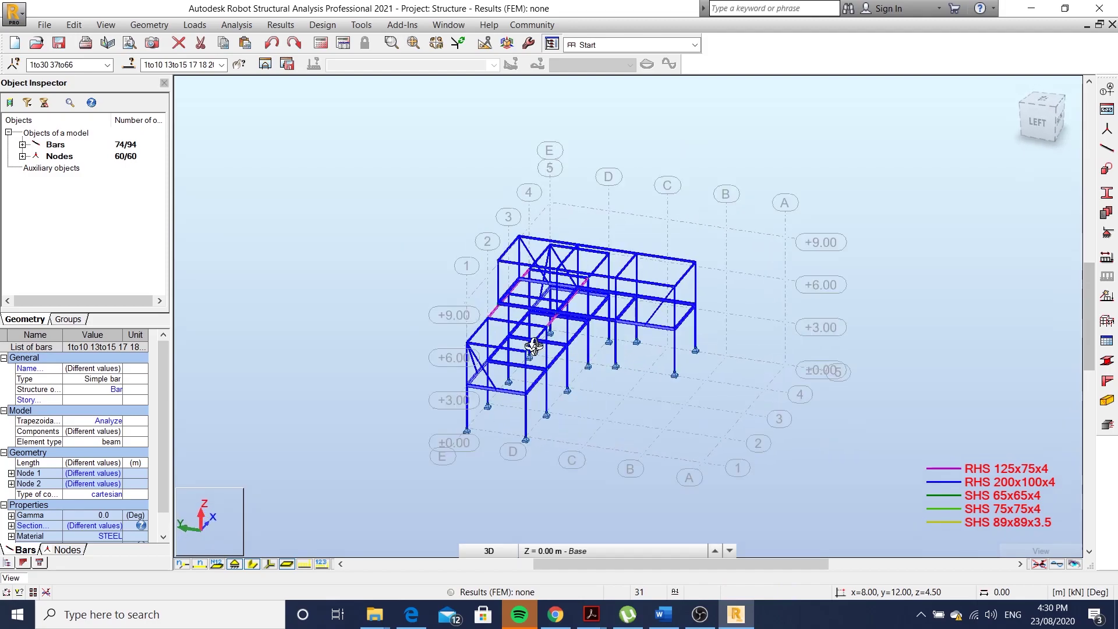
pyautogui.scroll(4, 521, 279)
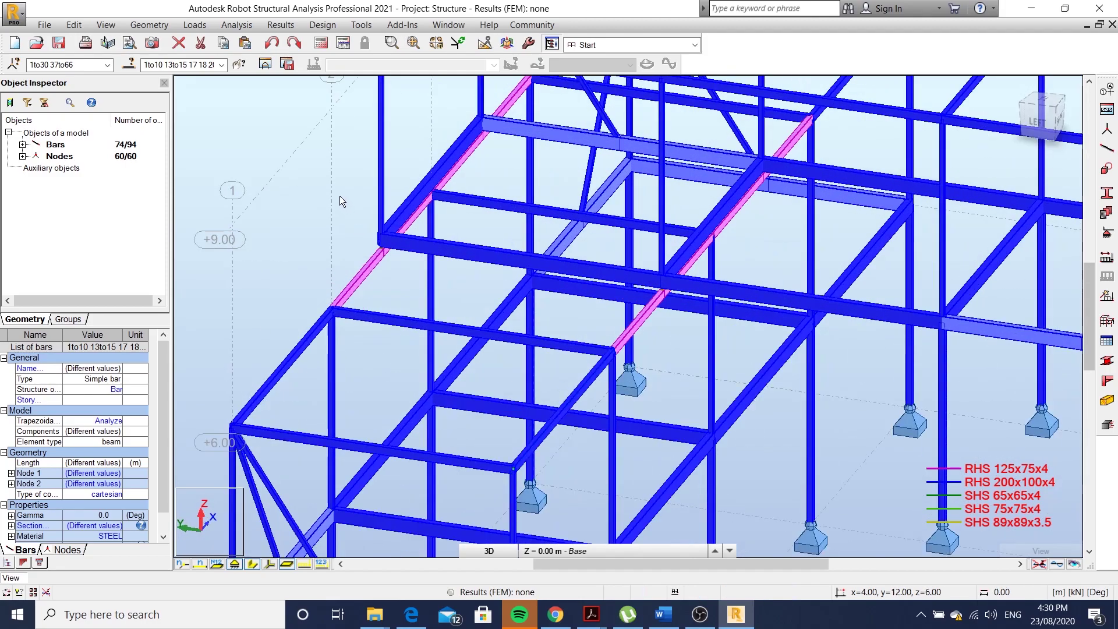
pyautogui.click(343, 198)
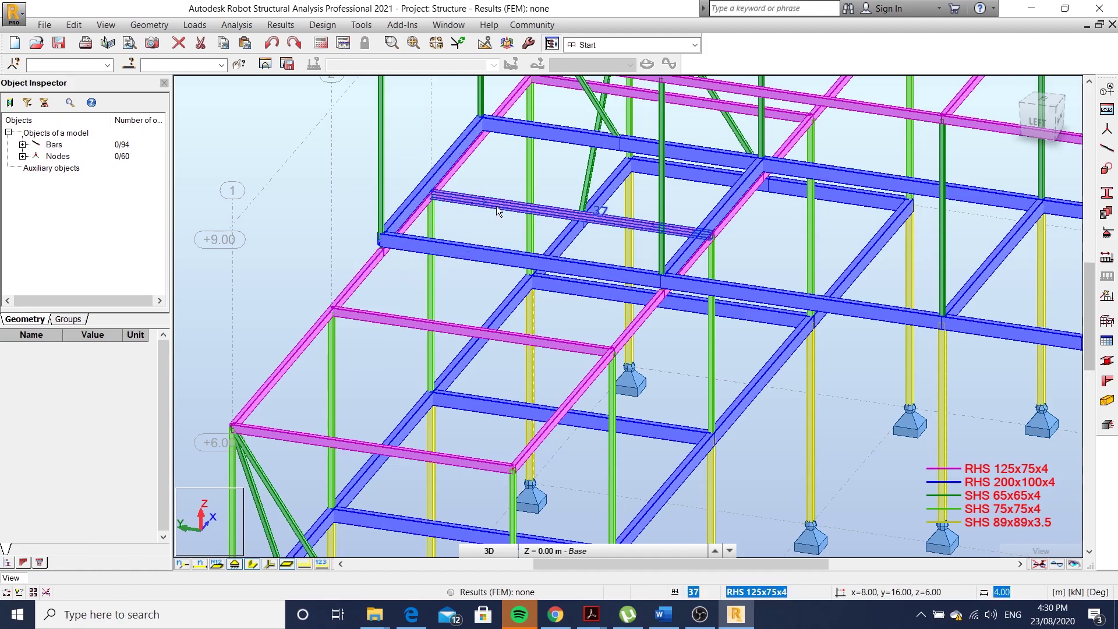
pyautogui.scroll(-3, 657, 192)
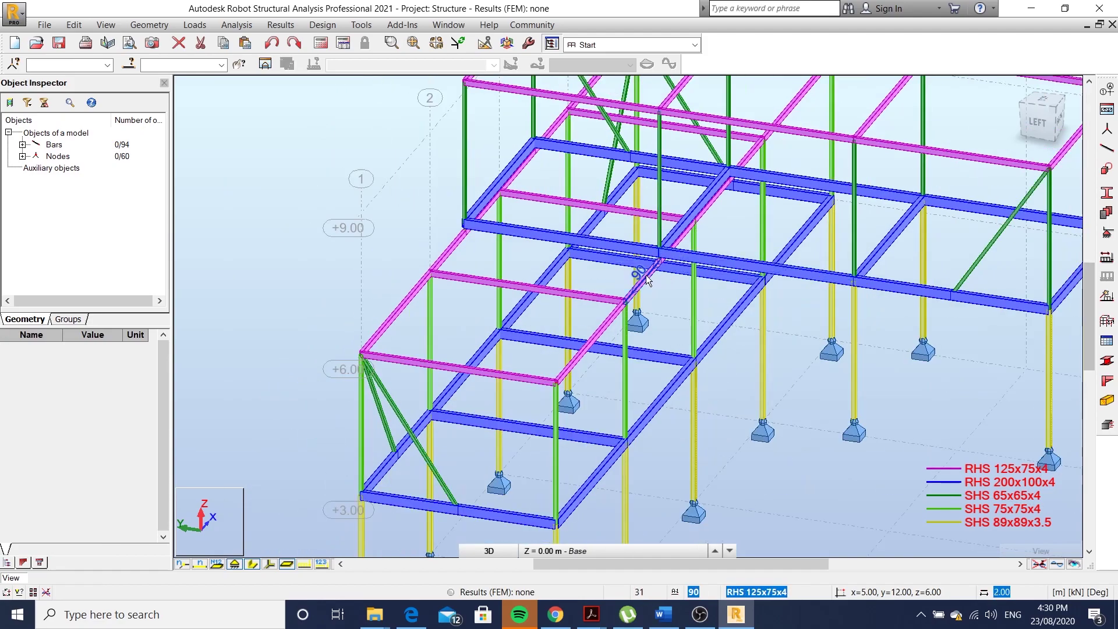
pyautogui.keyDown('shift'); pyautogui.moveTo(634, 315); pyautogui.dragTo(613, 313, button='middle'); pyautogui.keyUp('shift')
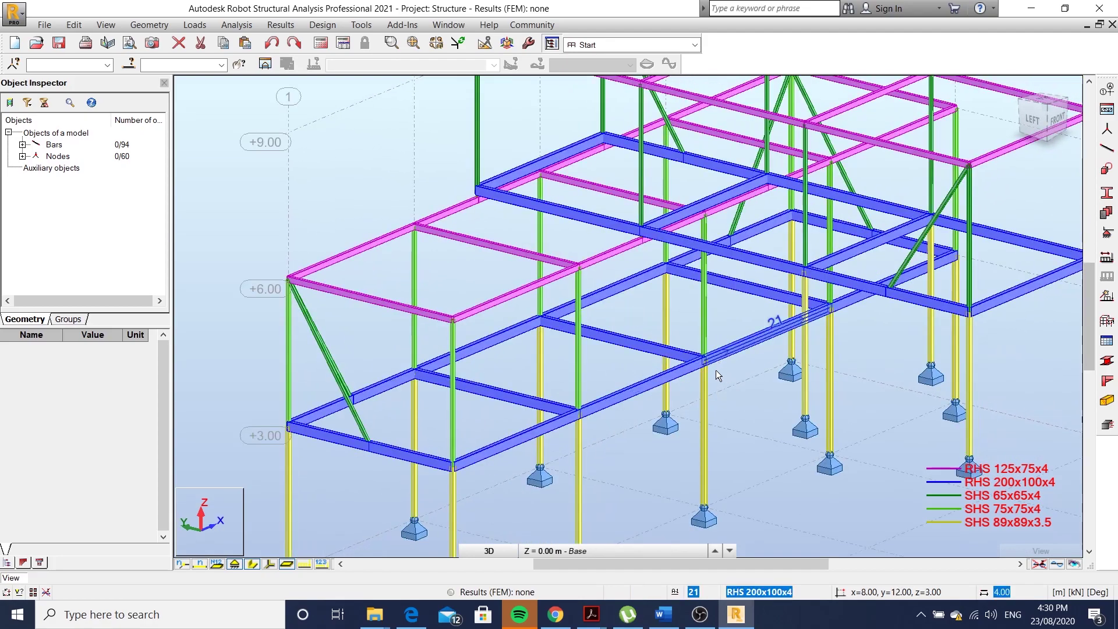
pyautogui.scroll(-5, 565, 247)
pyautogui.keyDown('shift'); pyautogui.moveTo(597, 288); pyautogui.dragTo(602, 287, button='middle'); pyautogui.keyUp('shift')
pyautogui.scroll(2, 509, 374)
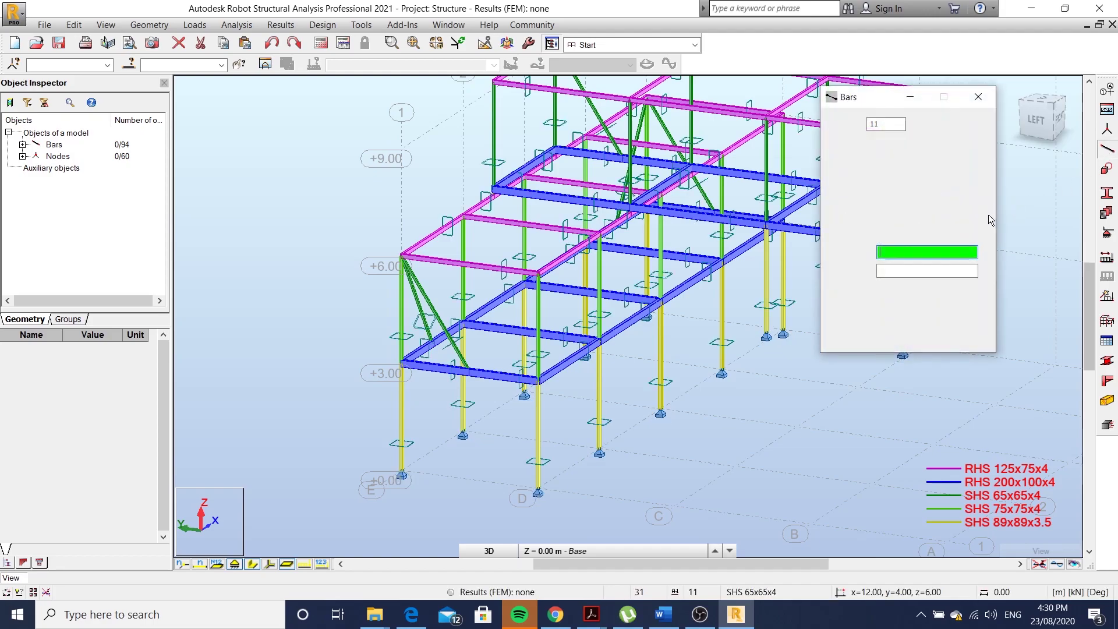
# Step: Add the RB 12 section from the Australian database's hot rolled round bars as the section for new bars
pyautogui.click(963, 192)
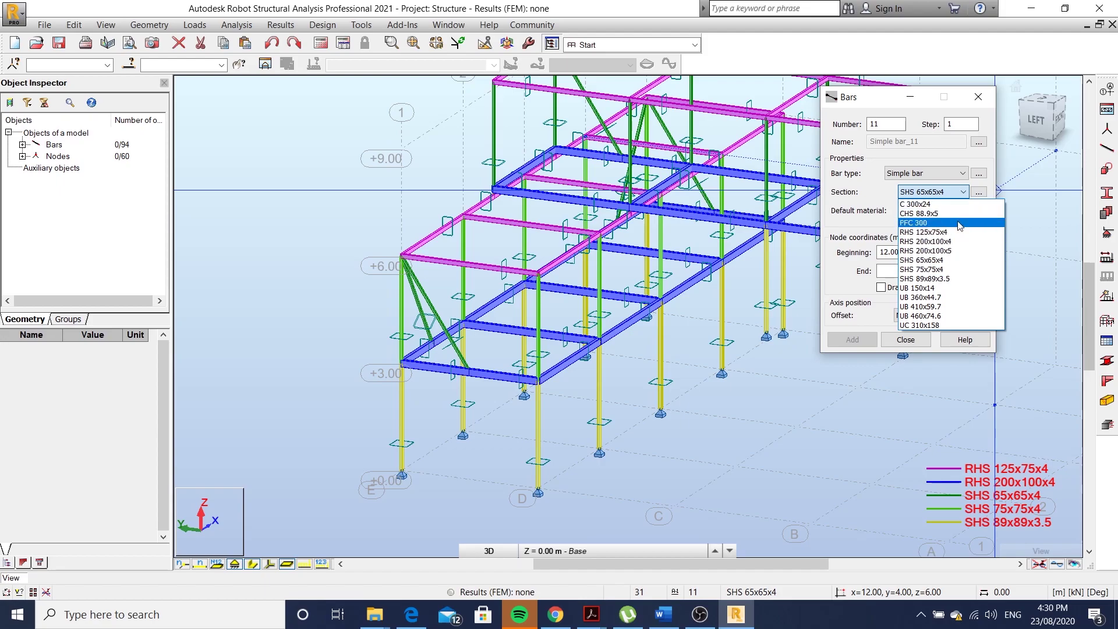
pyautogui.click(963, 158)
pyautogui.click(979, 191)
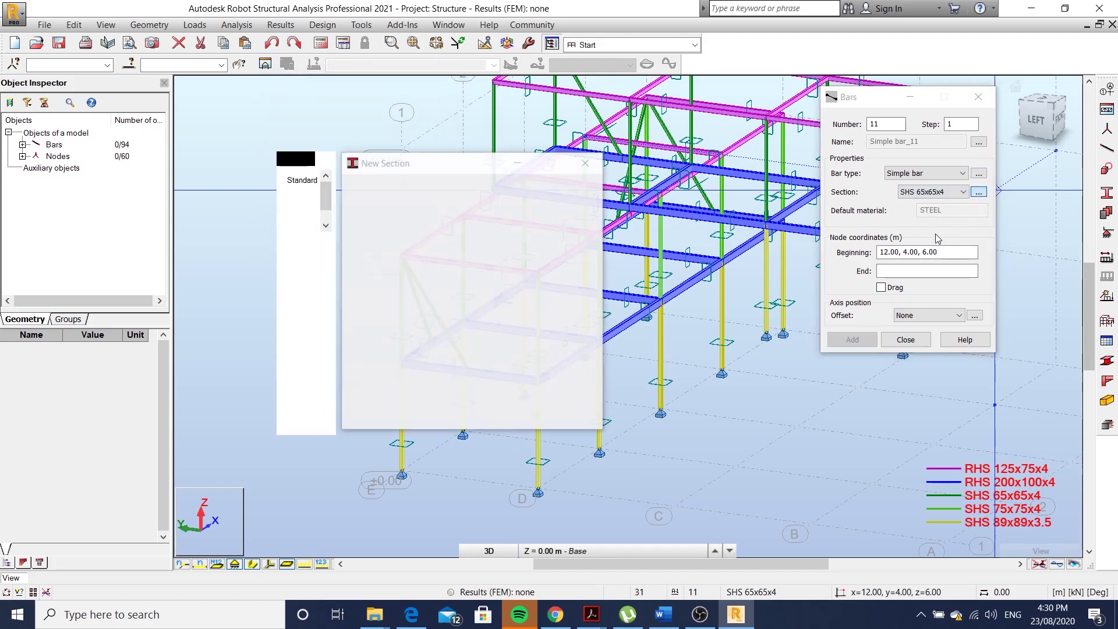
pyautogui.click(568, 322)
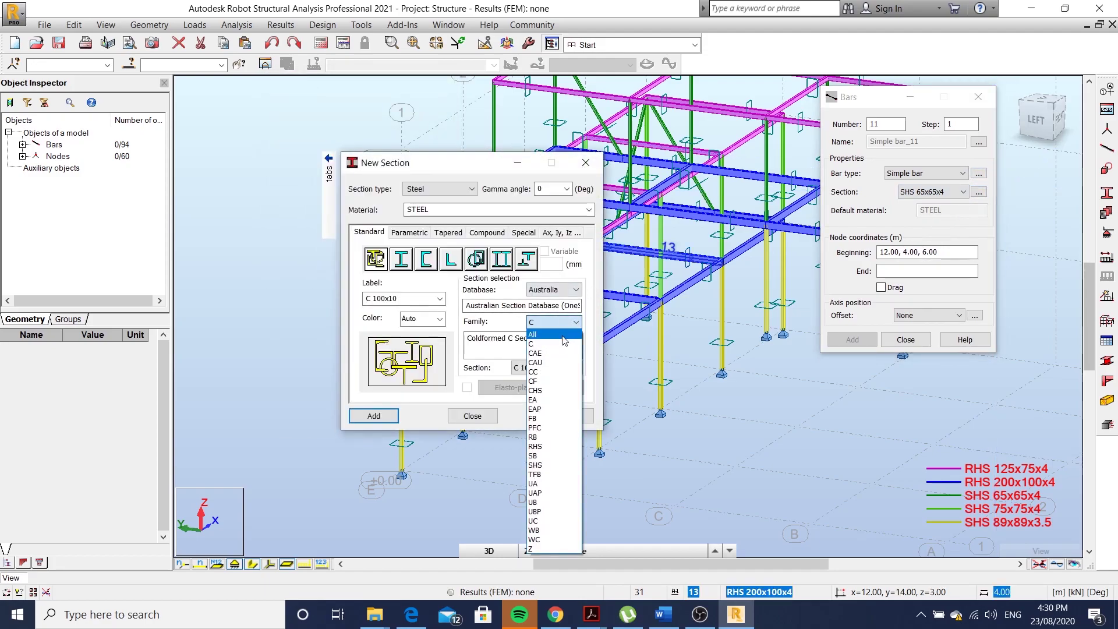
pyautogui.click(543, 437)
pyautogui.click(570, 368)
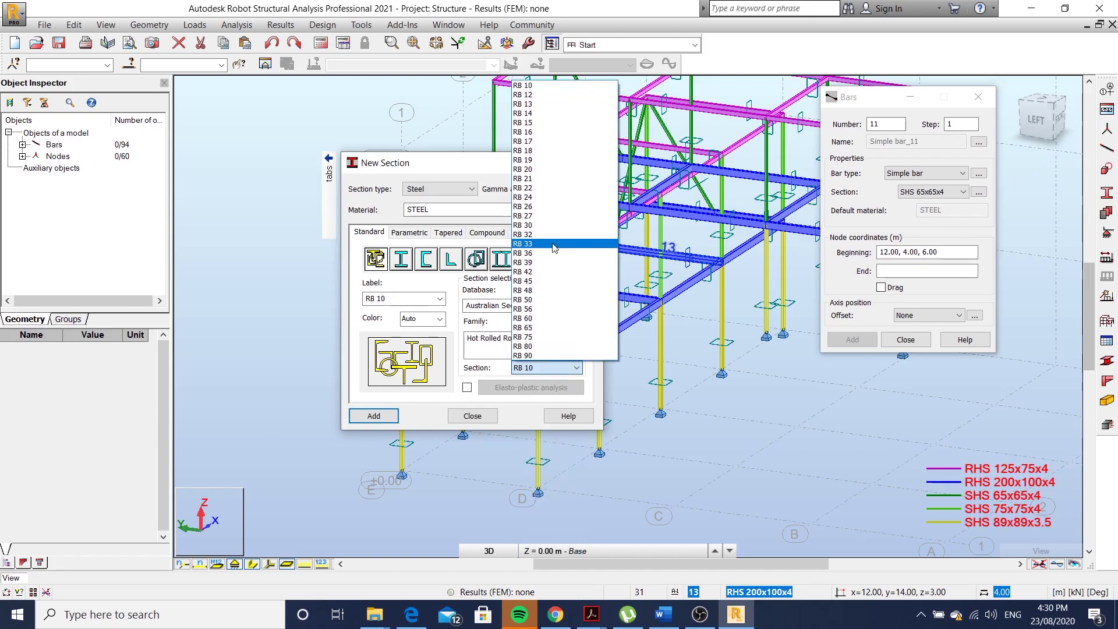
pyautogui.click(552, 95)
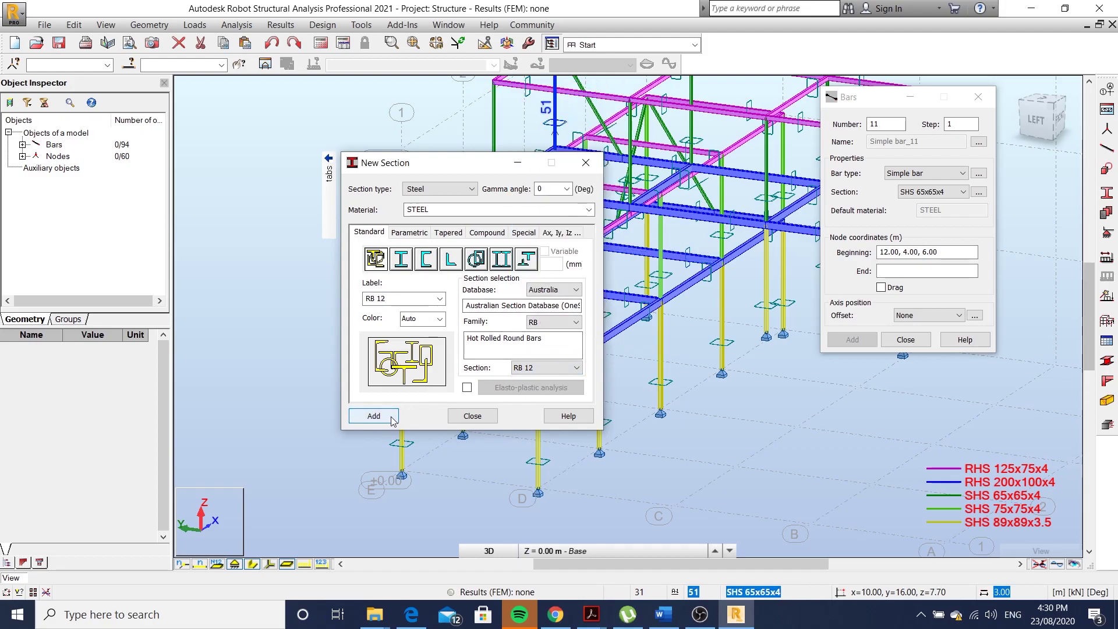
pyautogui.click(374, 416)
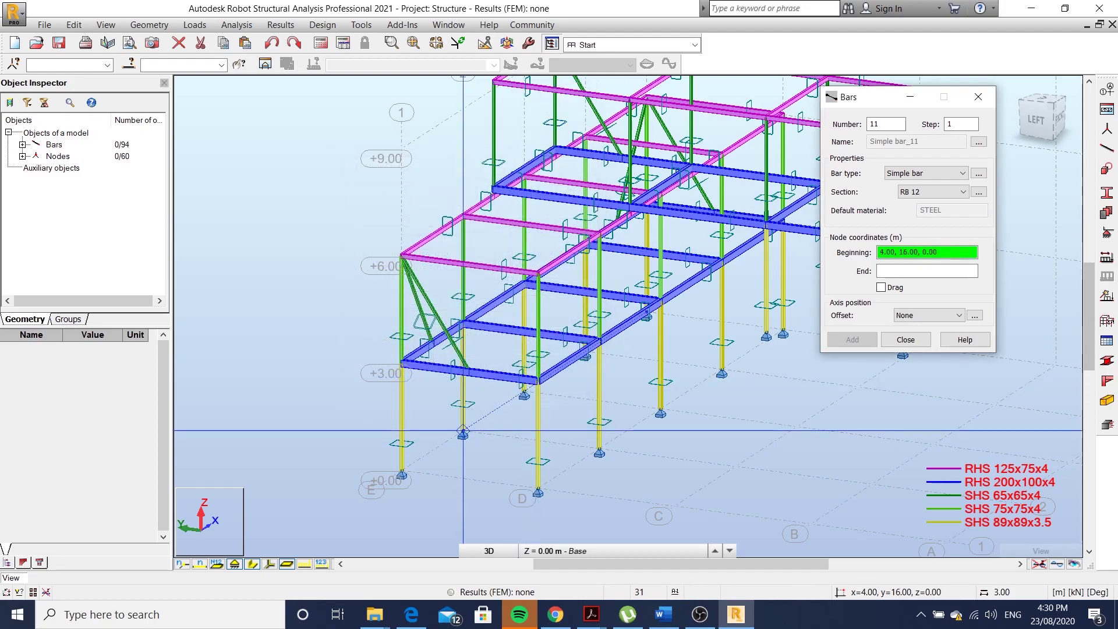
# Step: Cross-brace the bay below the overhang between columns 6.00, 8.00 and 6.00, 4.00 with two RB 12 bars from z = 3.20
pyautogui.keyDown('shift'); pyautogui.moveTo(469, 429); pyautogui.dragTo(474, 430, button='middle'); pyautogui.keyUp('shift')
pyautogui.scroll(-3, 416, 358)
pyautogui.keyDown('shift'); pyautogui.moveTo(415, 358); pyautogui.dragTo(526, 357, button='middle'); pyautogui.keyUp('shift')
pyautogui.scroll(5, 644, 302)
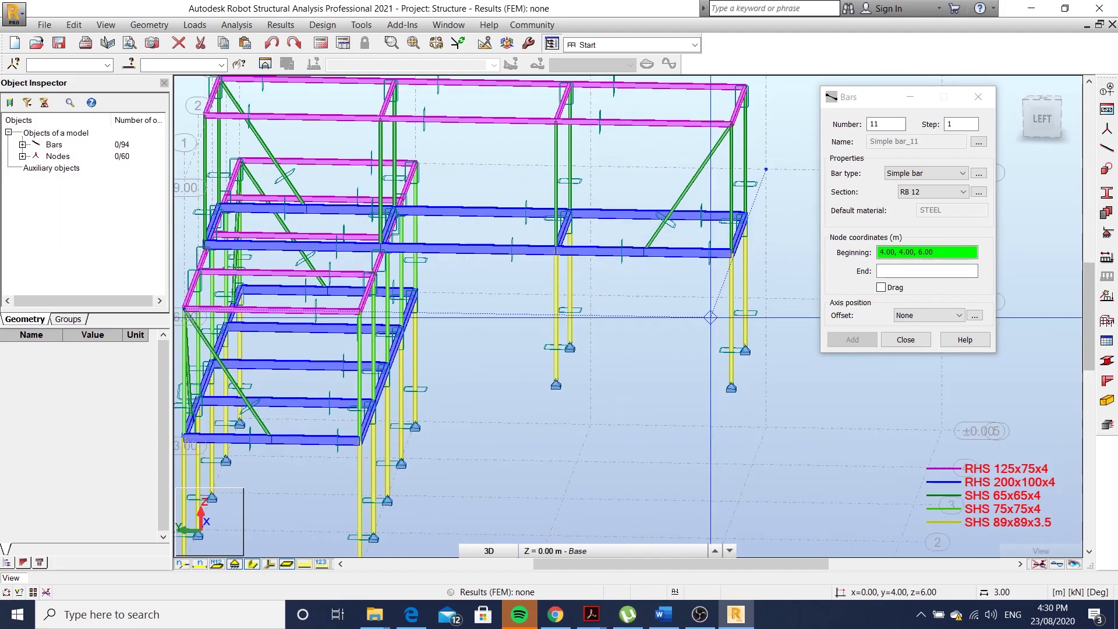
pyautogui.click(536, 386)
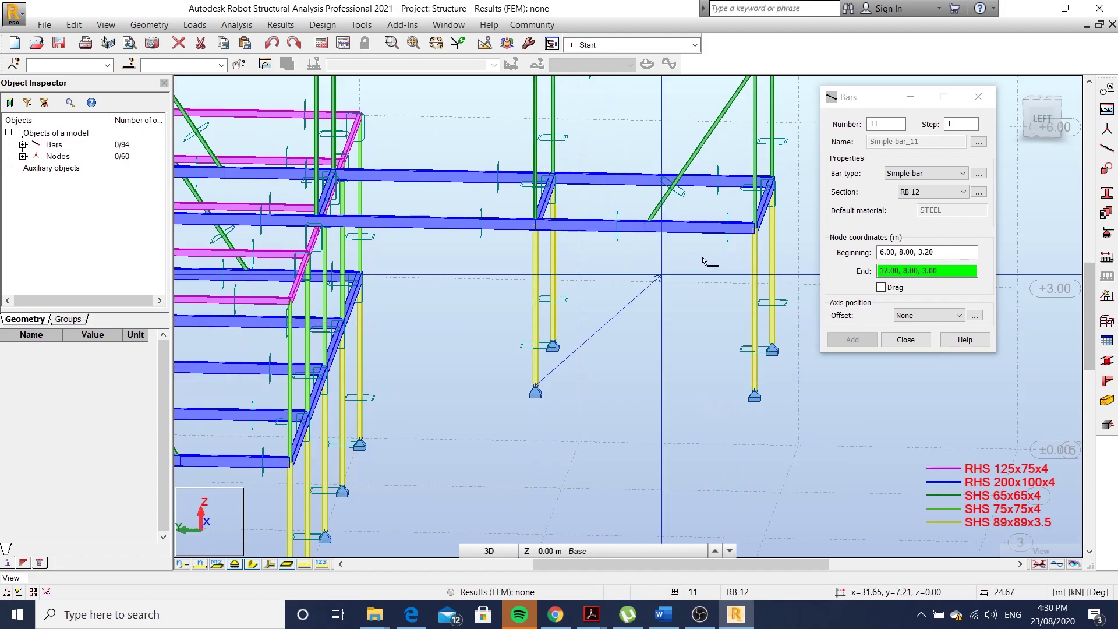
pyautogui.click(755, 229)
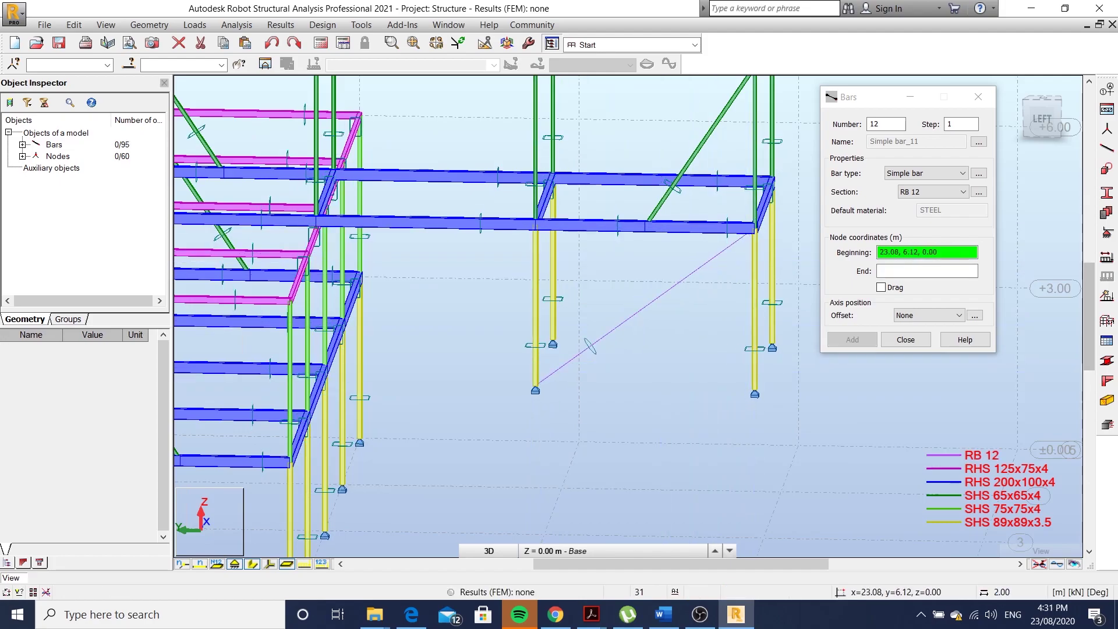
pyautogui.click(755, 389)
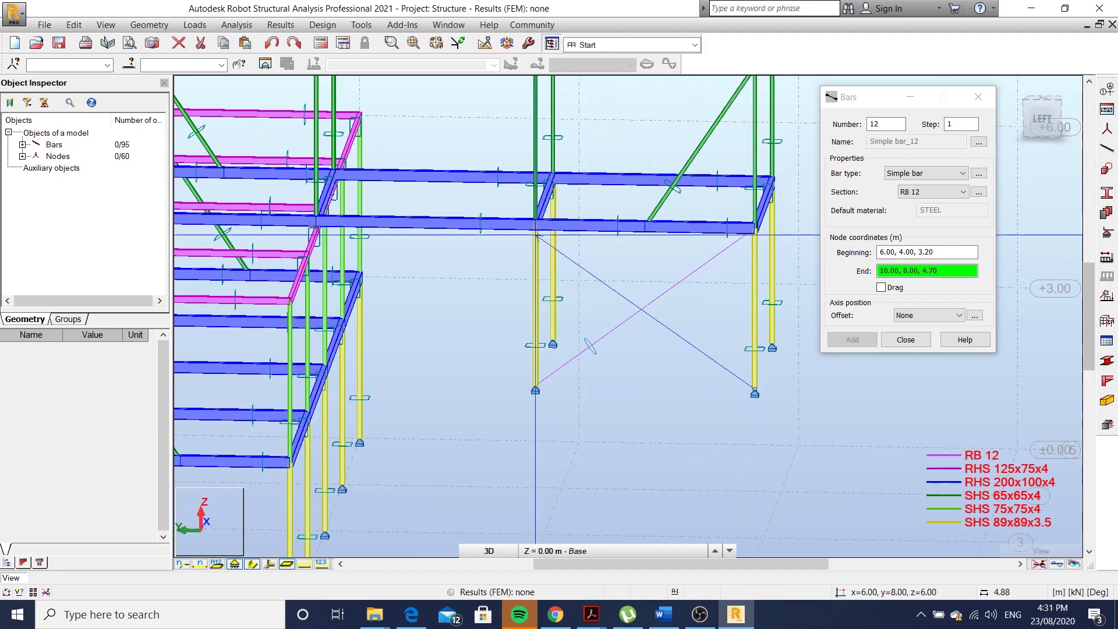
pyautogui.click(535, 225)
# Step: Cross-brace the adjoining bay below the overhang between columns 6.00, 4.00 and 10.00, 4.00 with two RB 12 bars
pyautogui.scroll(-2, 515, 304)
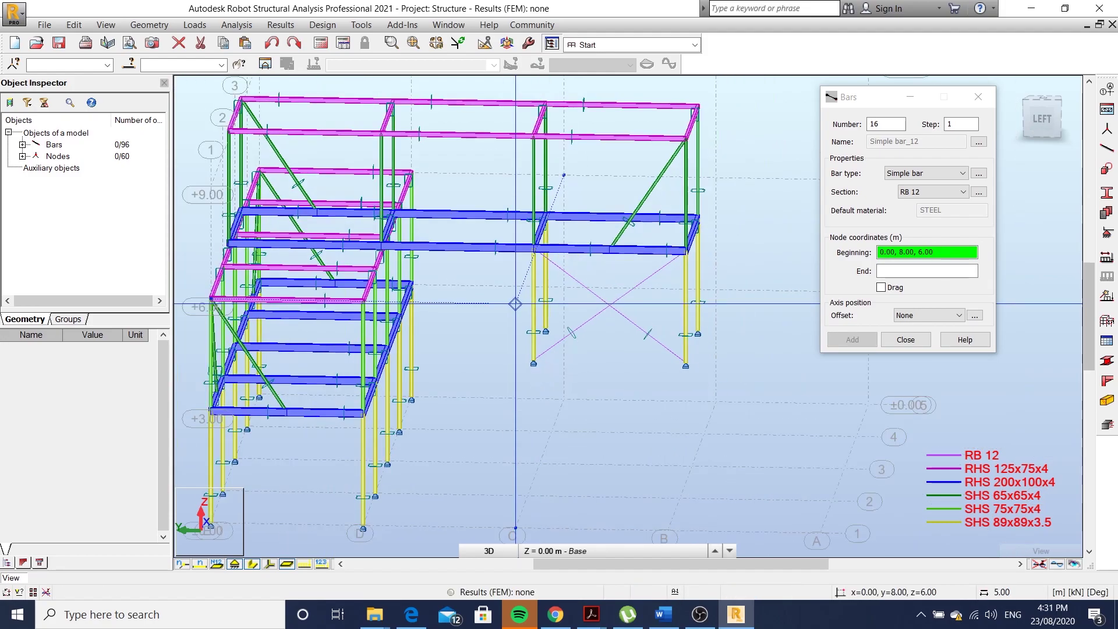
pyautogui.keyDown('shift'); pyautogui.moveTo(602, 334); pyautogui.dragTo(581, 336, button='middle'); pyautogui.keyUp('shift')
pyautogui.scroll(5, 534, 410)
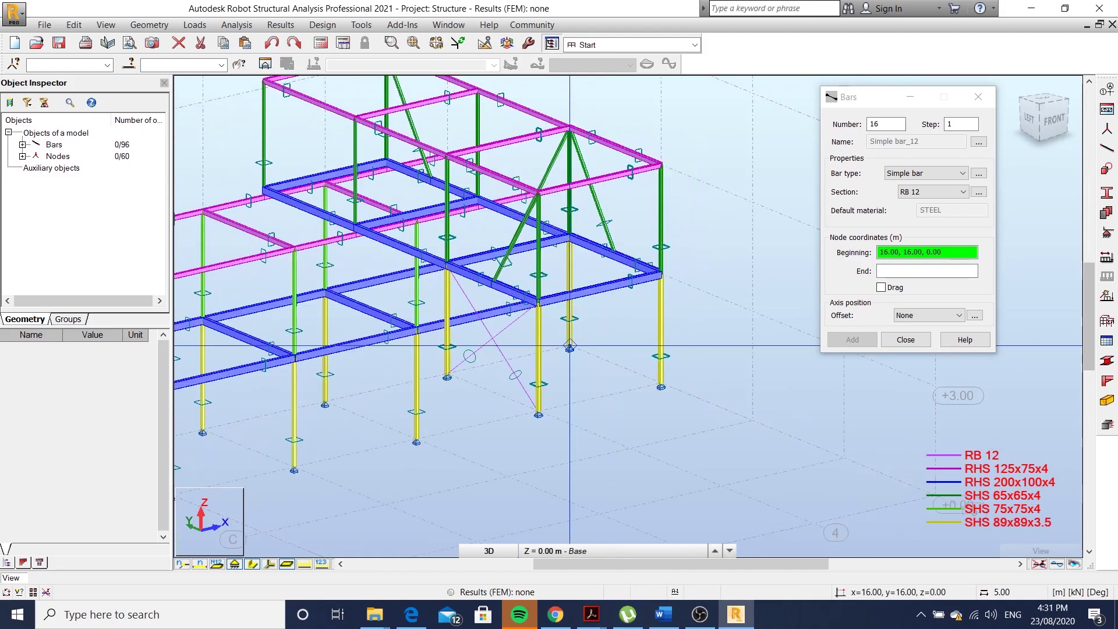
pyautogui.click(534, 409)
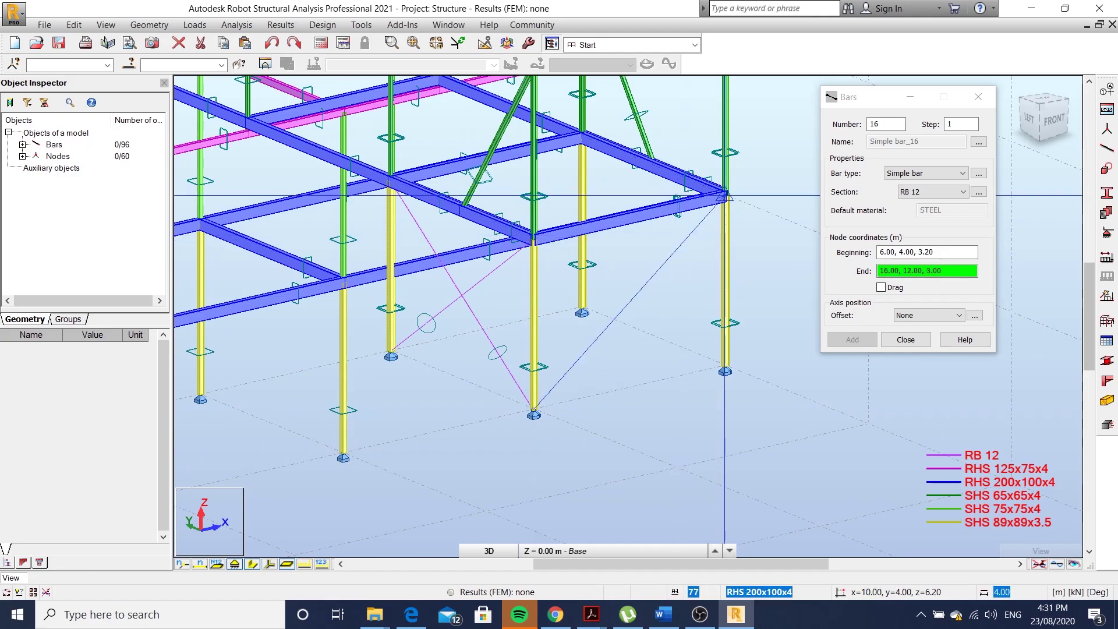
pyautogui.click(725, 195)
pyautogui.click(724, 370)
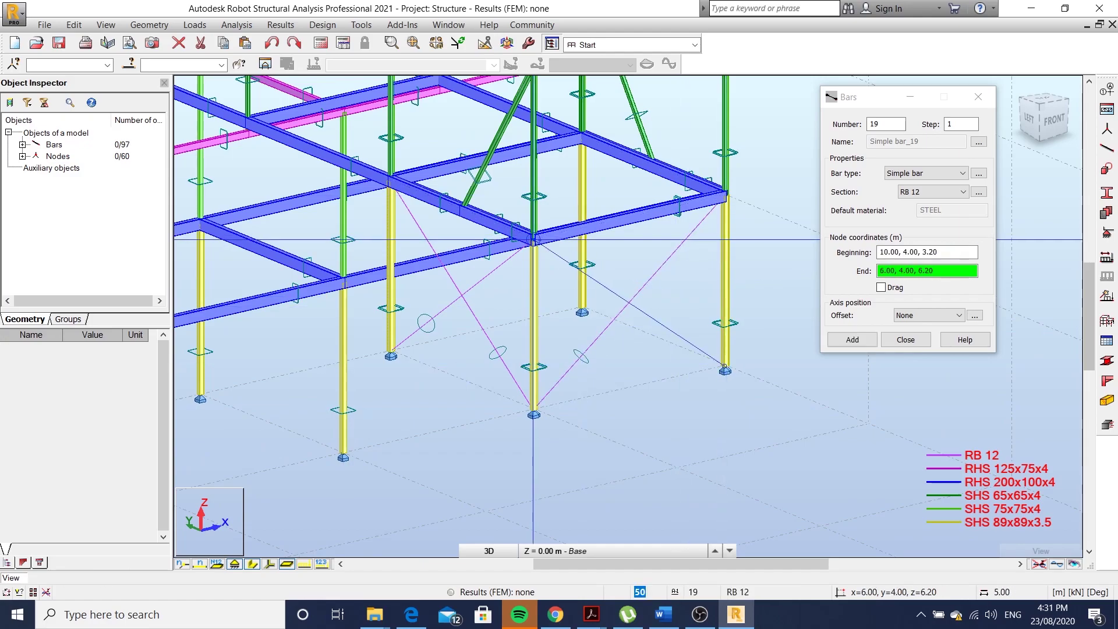
pyautogui.click(534, 239)
# Step: Cross-brace the ground-storey end bay on grid line 1 between columns 0.00, 16.00 and 0.00, 12.00 with two RB 12 bars
pyautogui.scroll(-4, 637, 274)
pyautogui.keyDown('shift'); pyautogui.moveTo(636, 314); pyautogui.dragTo(507, 326, button='middle'); pyautogui.keyUp('shift')
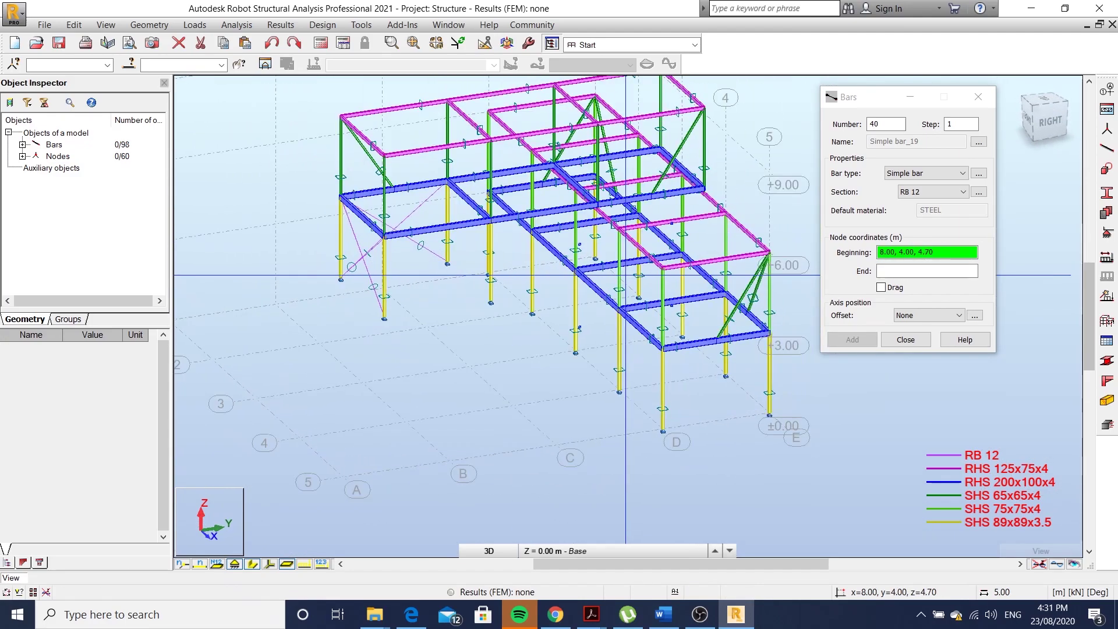
pyautogui.scroll(2, 650, 407)
pyautogui.scroll(3, 750, 417)
pyautogui.moveTo(750, 417); pyautogui.dragTo(558, 369, button='middle')
pyautogui.scroll(-2, 558, 369)
pyautogui.keyDown('shift'); pyautogui.moveTo(561, 254); pyautogui.dragTo(410, 226, button='middle'); pyautogui.keyUp('shift')
pyautogui.moveTo(251, 454); pyautogui.dragTo(439, 390, button='middle')
pyautogui.scroll(2, 439, 390)
pyautogui.click(398, 441)
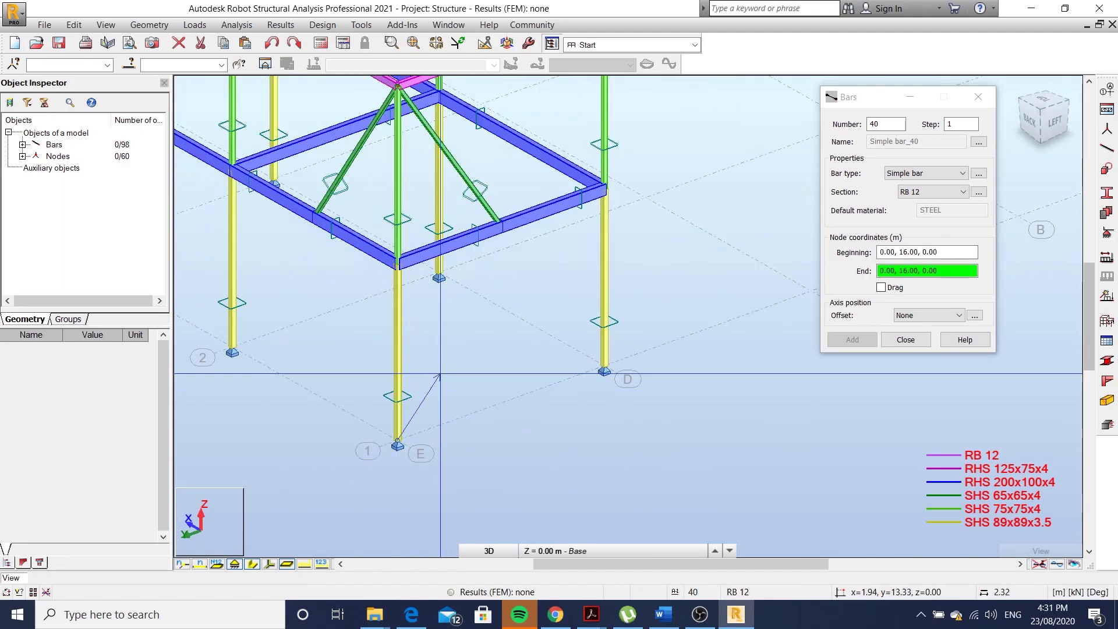
pyautogui.click(604, 188)
pyautogui.click(398, 268)
pyautogui.click(604, 371)
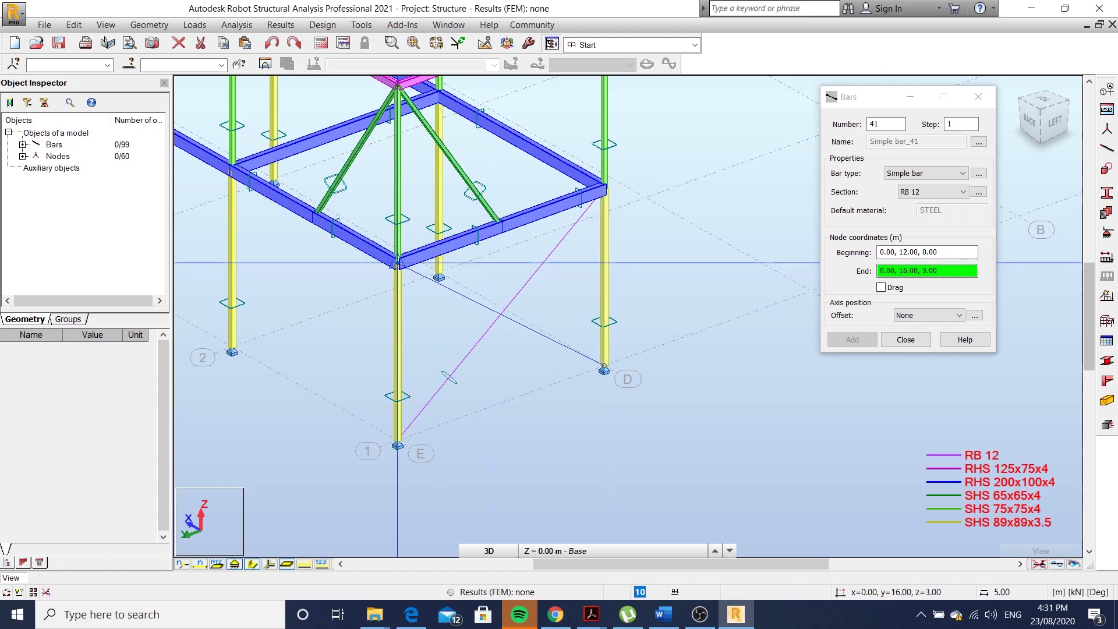
# Step: Cross-brace the ground-storey side bay between columns 0.00, 16.00 and 4.00, 16.00 with two RB 12 bars, and finish adding bars
pyautogui.scroll(-2, 500, 314)
pyautogui.keyDown('shift'); pyautogui.moveTo(501, 314); pyautogui.dragTo(517, 402, button='middle'); pyautogui.keyUp('shift')
pyautogui.scroll(1, 466, 401)
pyautogui.click(543, 452)
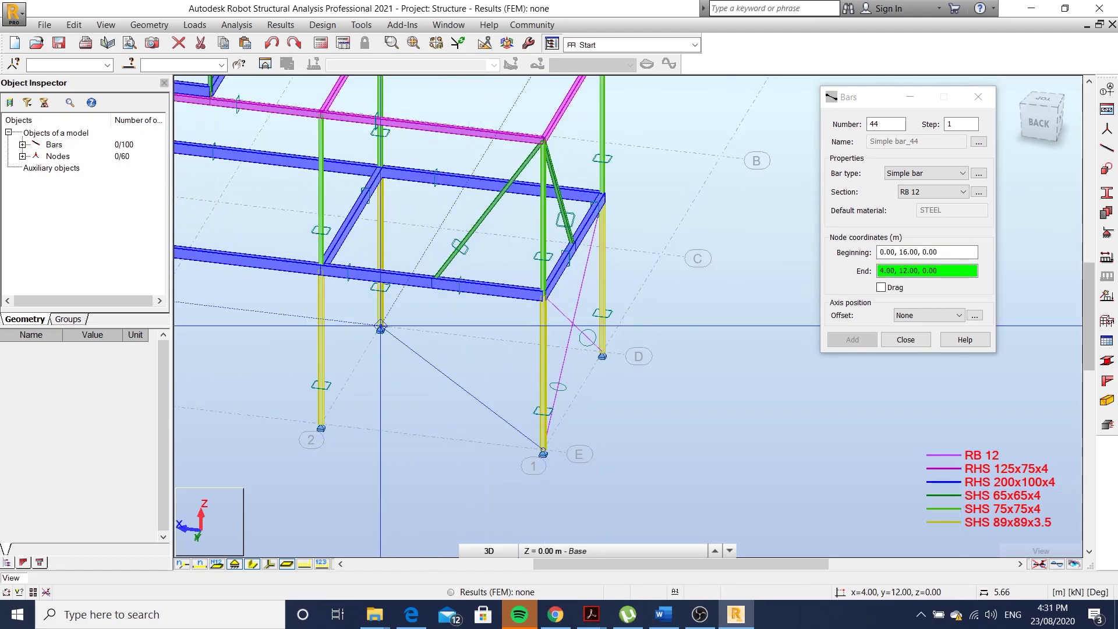
pyautogui.click(321, 270)
pyautogui.click(321, 429)
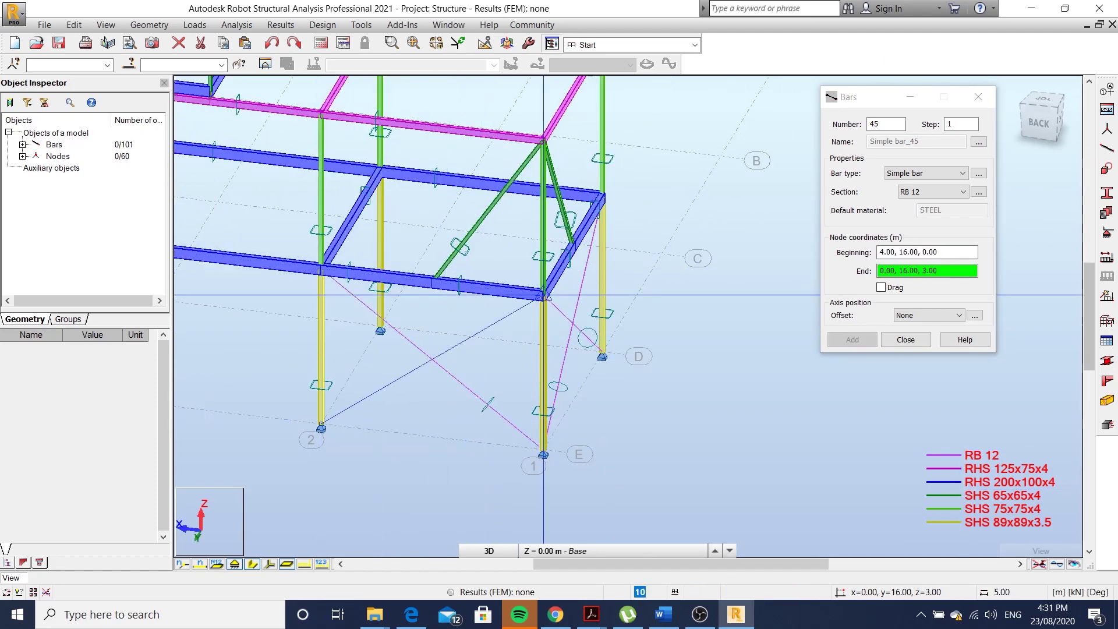
pyautogui.click(543, 295)
pyautogui.scroll(-1, 658, 366)
pyautogui.keyDown('shift'); pyautogui.moveTo(670, 369); pyautogui.dragTo(616, 377, button='middle'); pyautogui.keyUp('shift')
pyautogui.click(905, 339)
# Step: Select an RB 12 brace in the ground-storey end bay and extend the selection to all bars with its cross-section
pyautogui.scroll(-3, 749, 384)
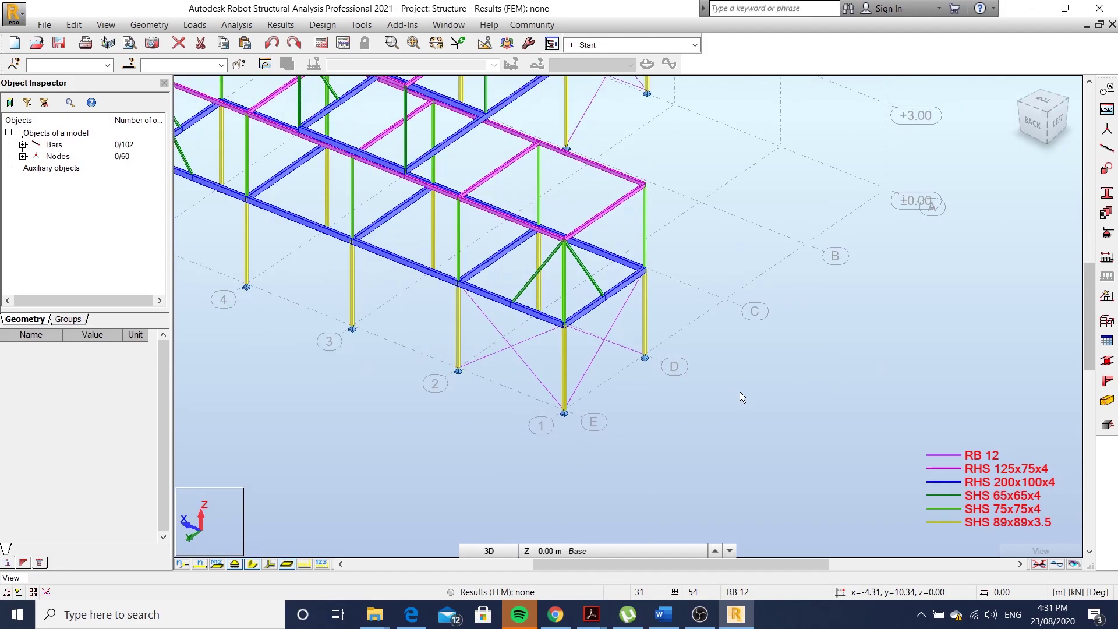
pyautogui.keyDown('shift'); pyautogui.moveTo(733, 390); pyautogui.dragTo(642, 382, button='middle'); pyautogui.keyUp('shift')
pyautogui.scroll(5, 629, 358)
pyautogui.click(621, 323)
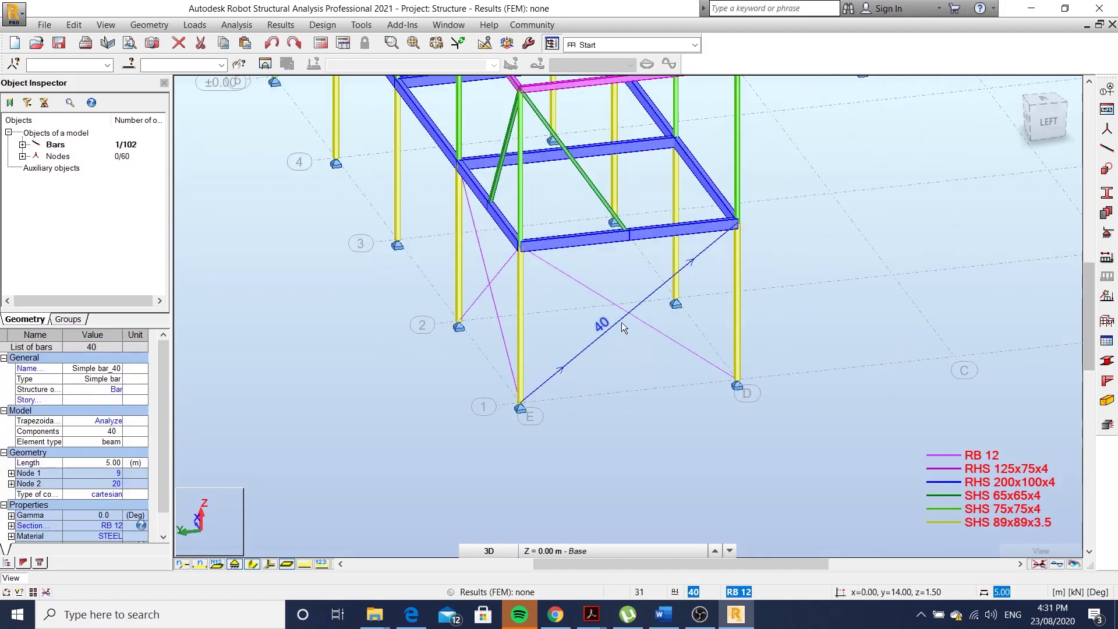
pyautogui.rightClick(620, 322)
pyautogui.moveTo(692, 277)
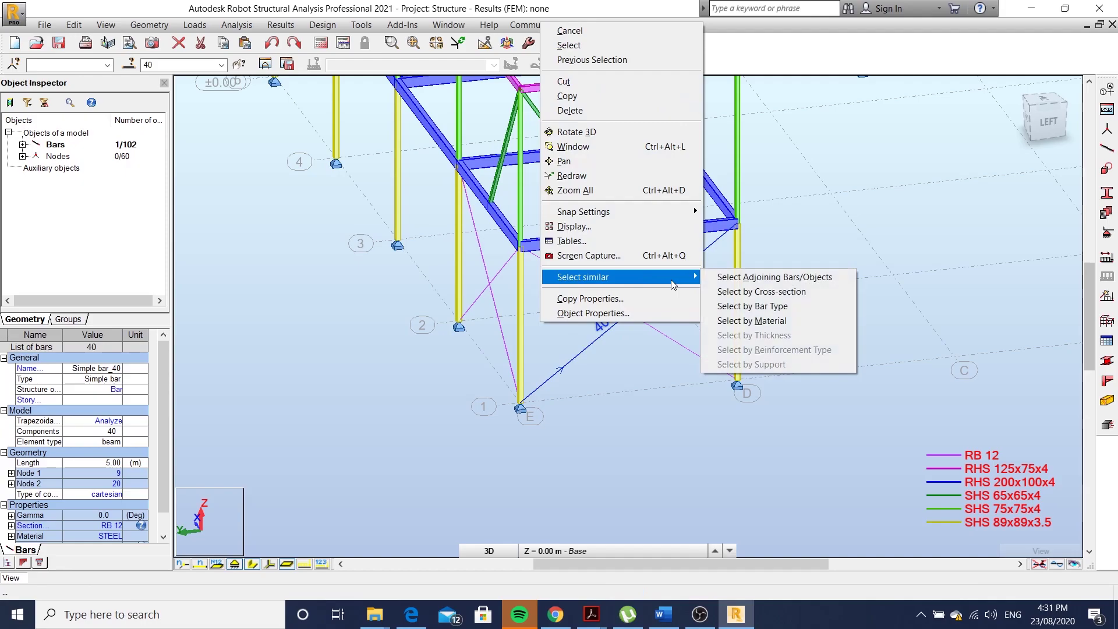
pyautogui.click(751, 292)
# Step: Assign advanced bar properties to the selected RB 12 braces, defining them as truss bars with axial forces only and as tension bars
pyautogui.scroll(-3, 581, 383)
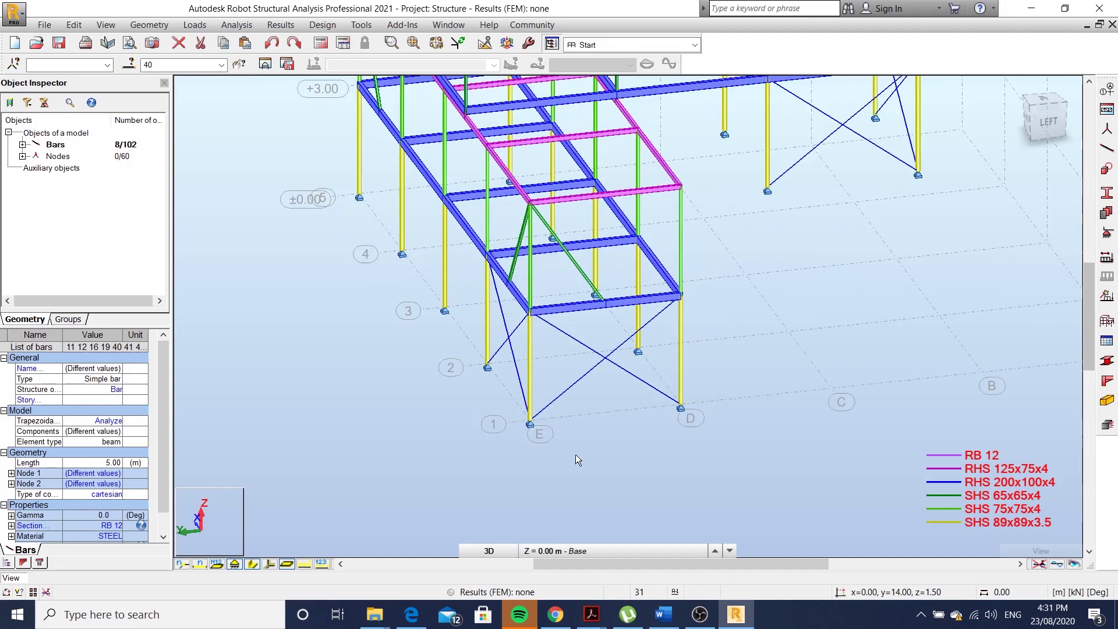
pyautogui.moveTo(706, 365); pyautogui.dragTo(667, 419, button='middle')
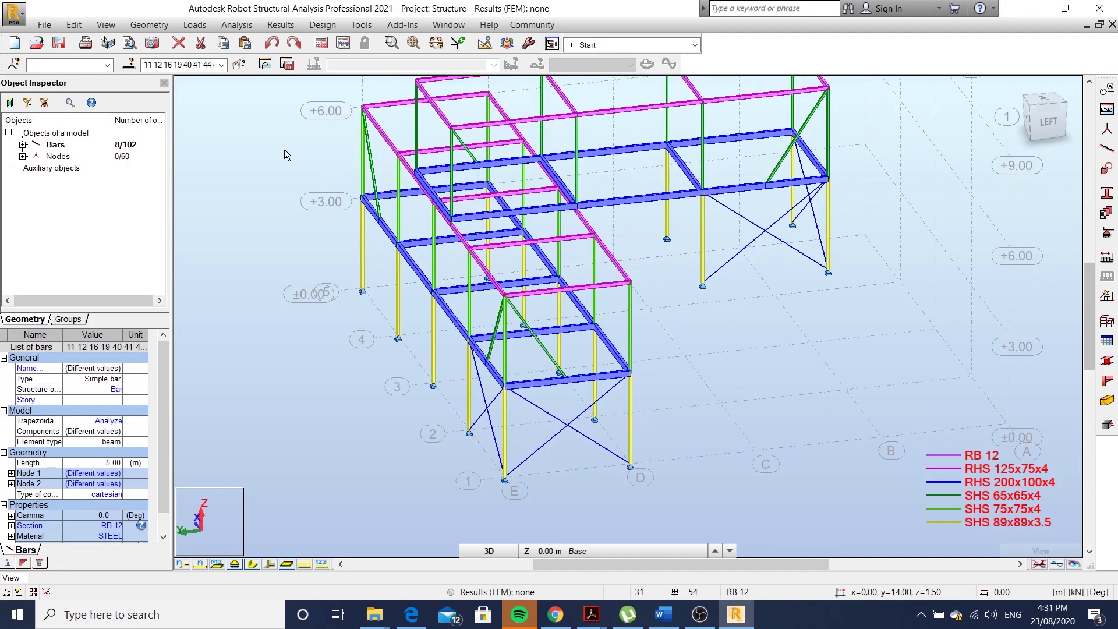
pyautogui.click(149, 24)
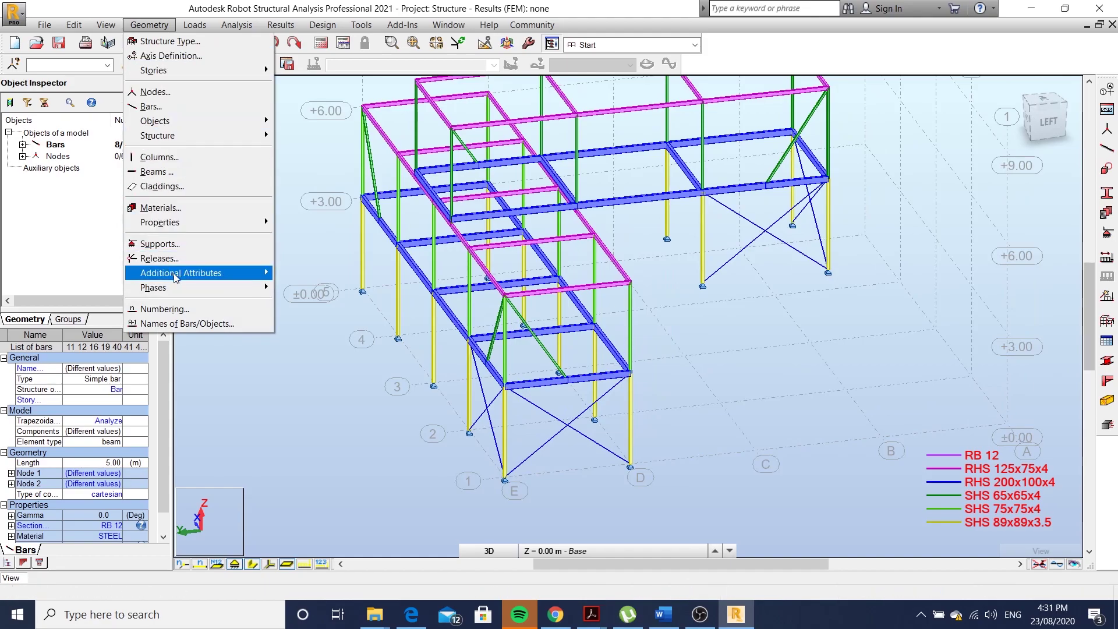
pyautogui.moveTo(184, 277)
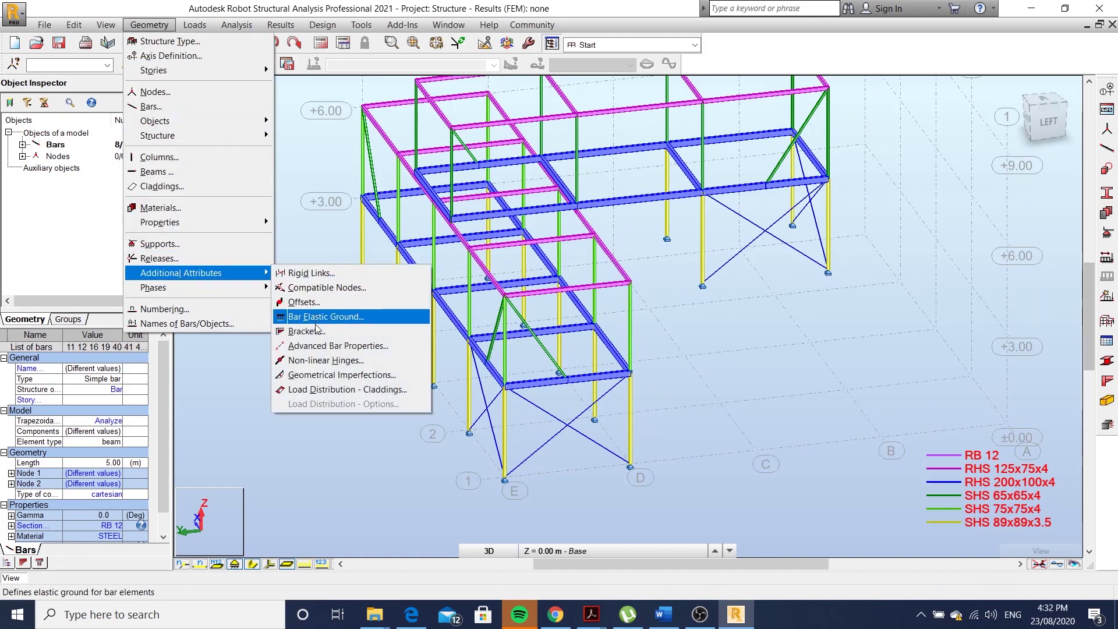
pyautogui.click(326, 347)
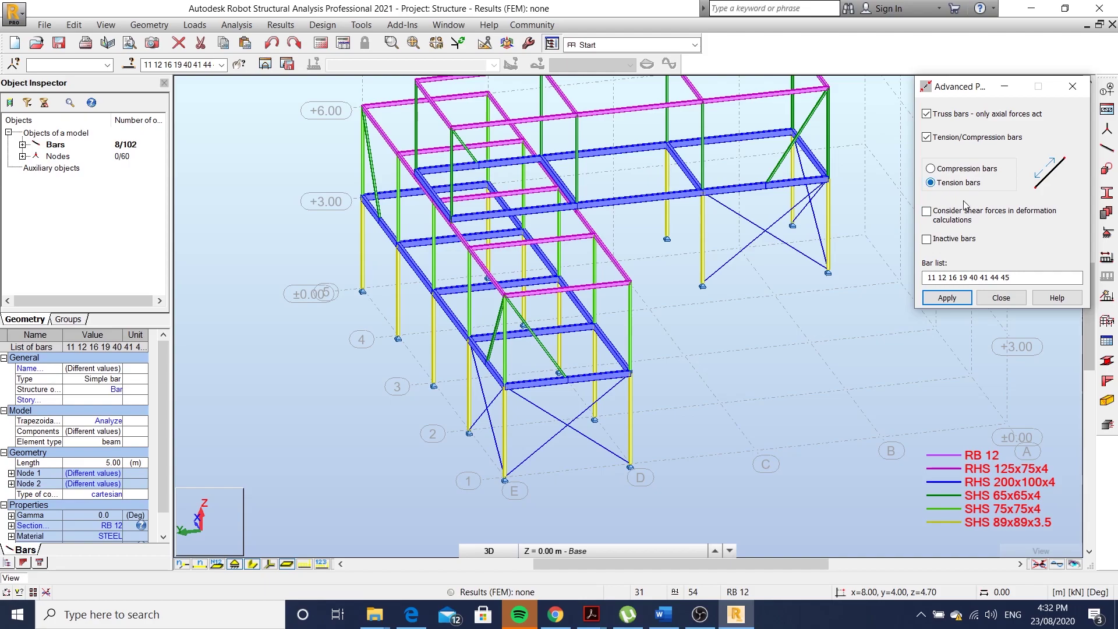
pyautogui.click(955, 298)
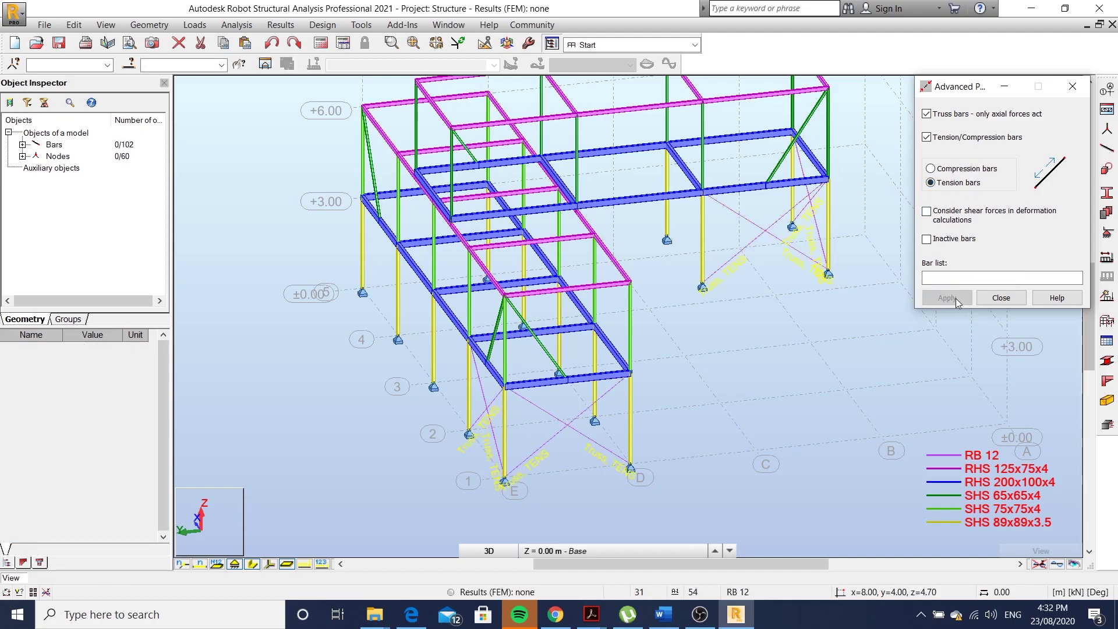
pyautogui.click(994, 303)
pyautogui.scroll(-5, 691, 317)
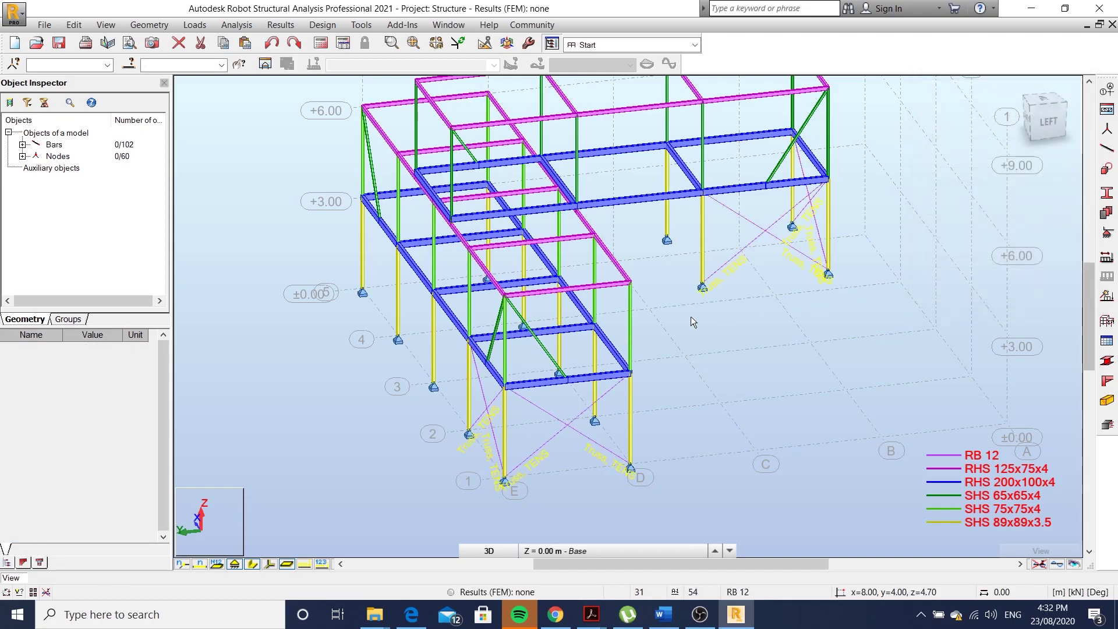
pyautogui.keyDown('shift'); pyautogui.moveTo(739, 330); pyautogui.dragTo(594, 327, button='middle'); pyautogui.keyUp('shift')
pyautogui.scroll(5, 636, 323)
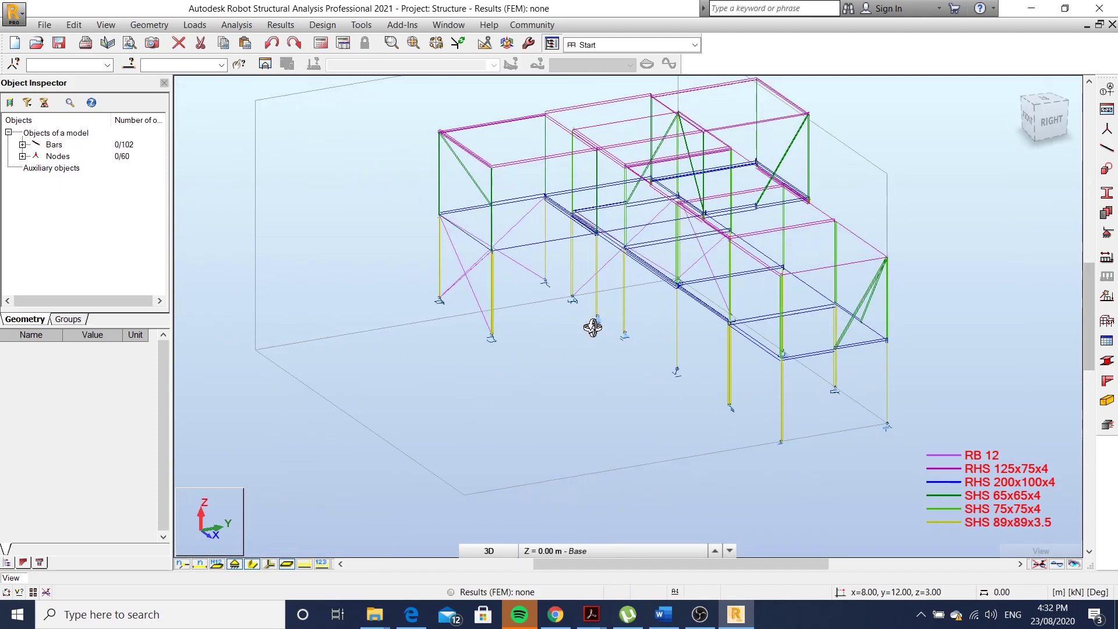
pyautogui.moveTo(652, 277); pyautogui.dragTo(612, 296, button='middle')
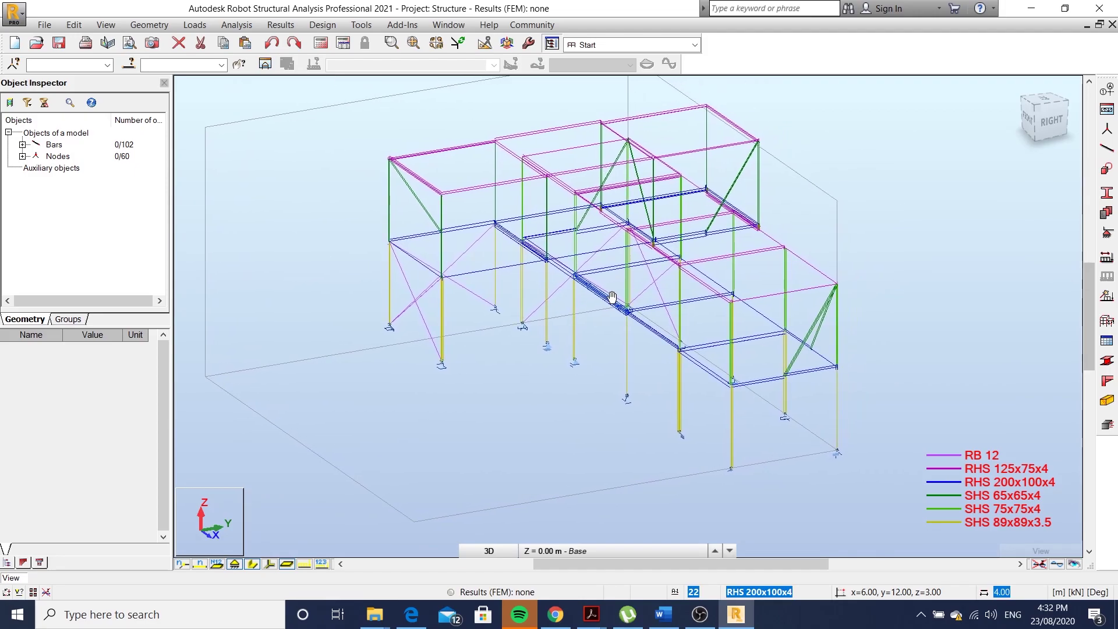